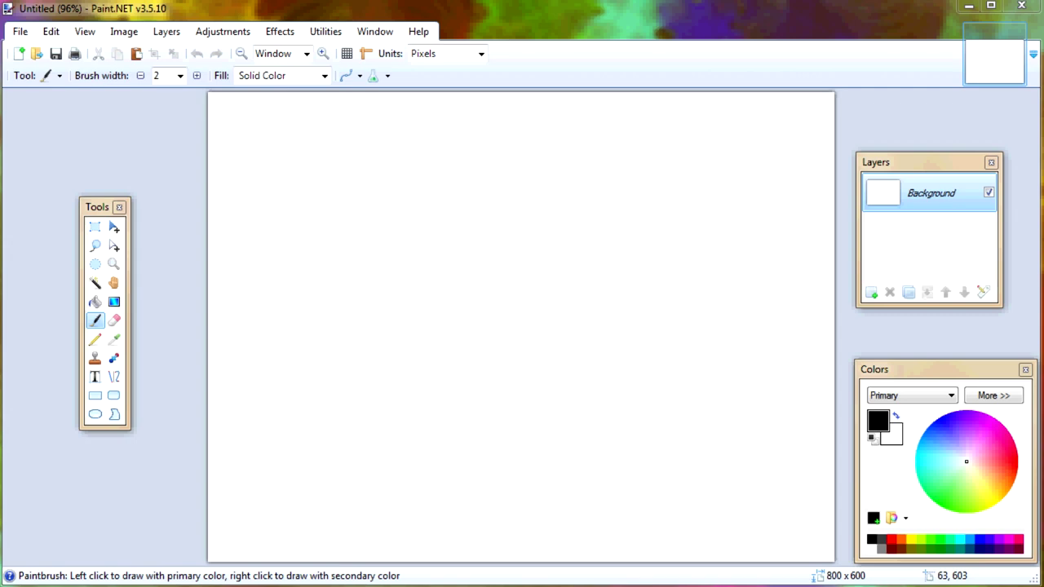
- Select the white background around the Game Boy with the Magic Wand and delete it
key(alt+Tab)
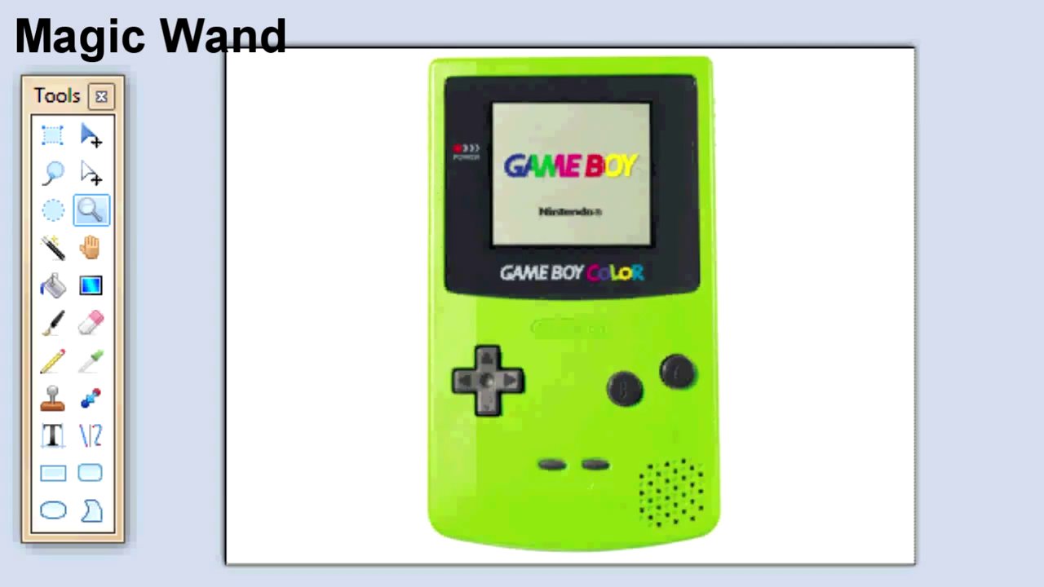
click(53, 247)
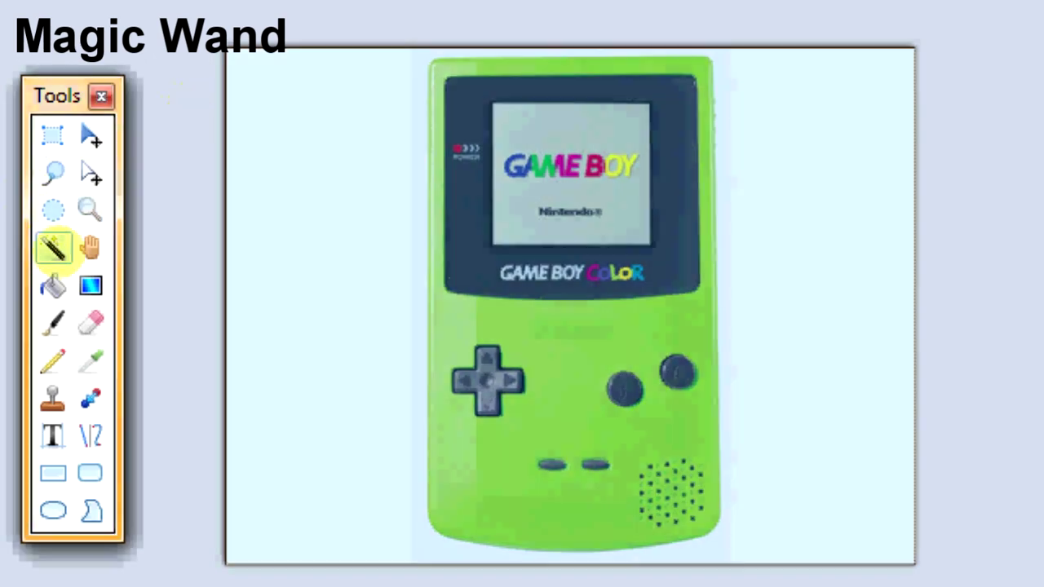
click(328, 262)
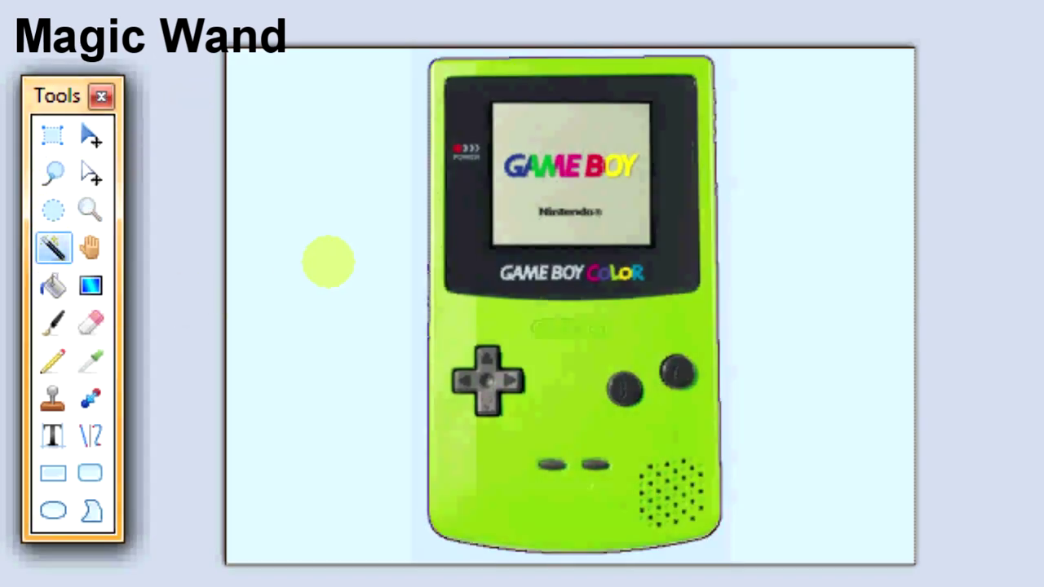
key(Delete)
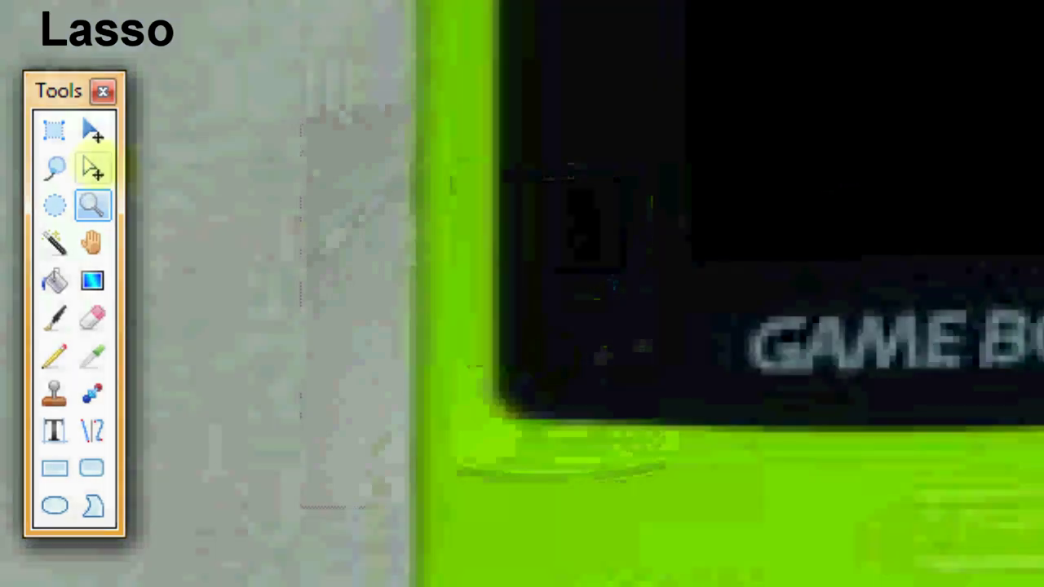
- Outline the grey background along the Game Boy's left edge with the Lasso and delete it section by section
key(s)
drag(273, 6, 411, 123)
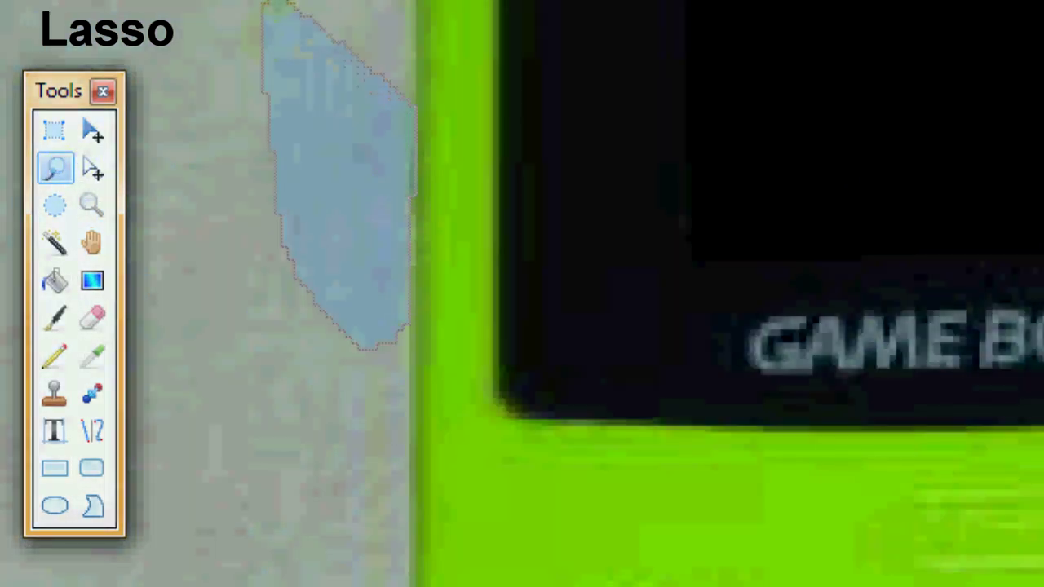
key(Delete)
drag(396, 234, 393, 521)
key(Delete)
scroll(400, 93, down, 5)
mouse_move(400, 93)
mouse_down()
mouse_move(393, 518)
mouse_move(399, 98)
mouse_move(393, 489)
mouse_up()
scroll(399, 293, down, 5)
drag(399, 67, 395, 358)
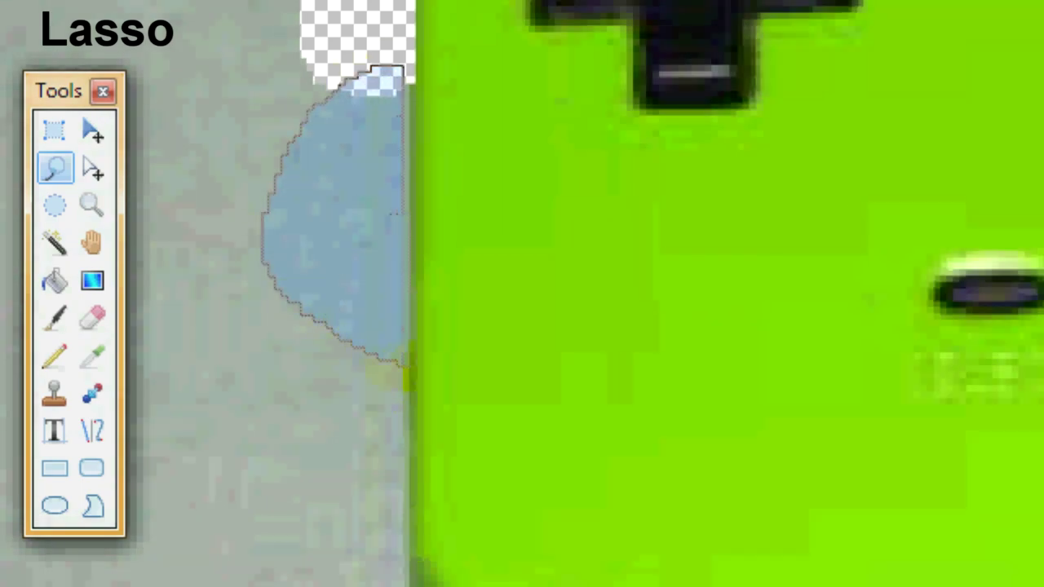
key(Delete)
scroll(400, 240, down, 3)
mouse_move(400, 240)
mouse_down()
mouse_move(331, 342)
mouse_move(396, 477)
mouse_up()
key(Delete)
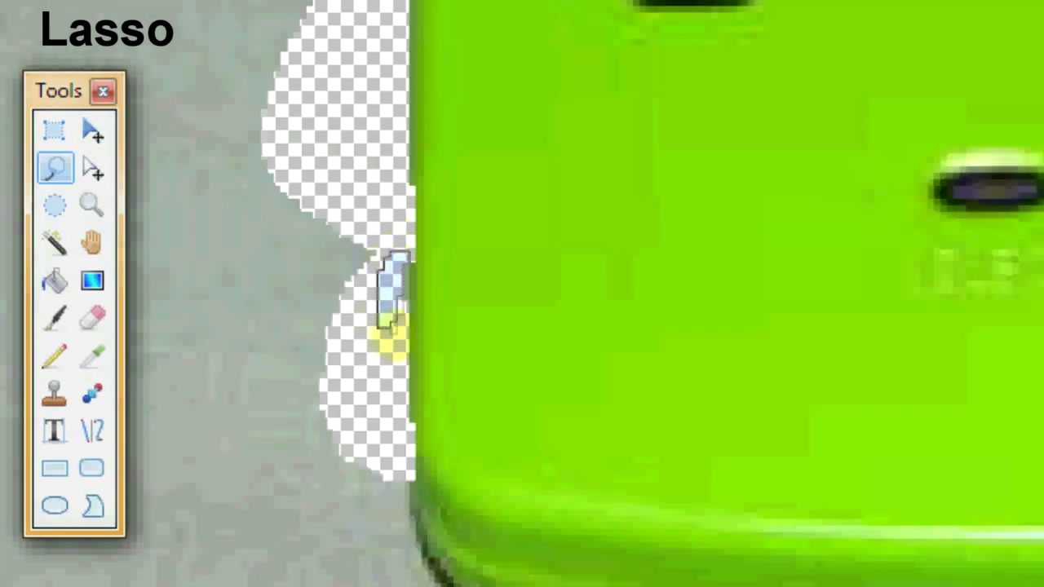
key(z)
click(403, 473)
key(s)
drag(198, 4, 498, 465)
key(Delete)
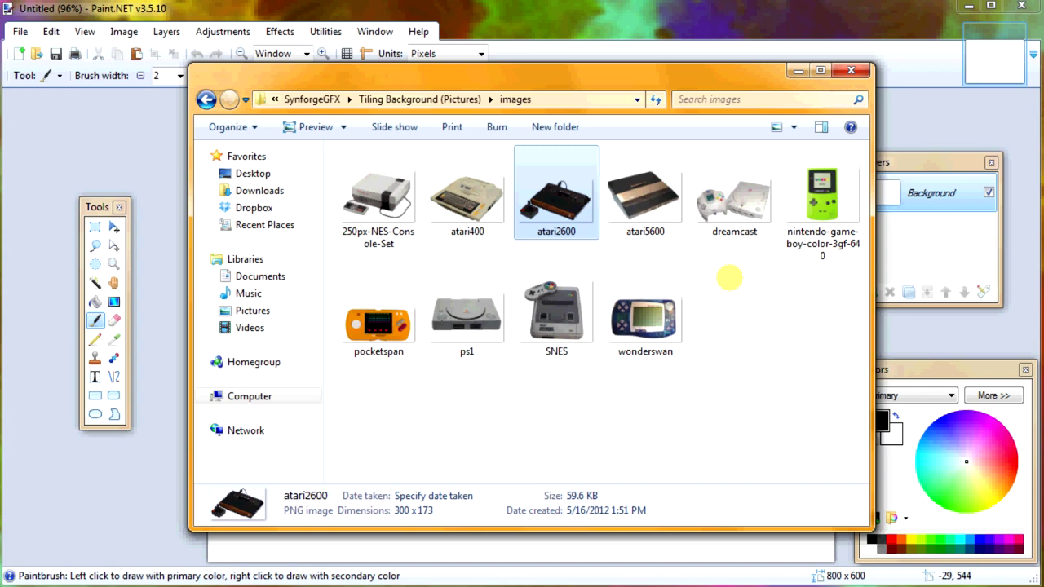
- Look through the cut-out console pictures in the images folder and close the folder
click(644, 318)
click(378, 199)
click(489, 212)
click(546, 203)
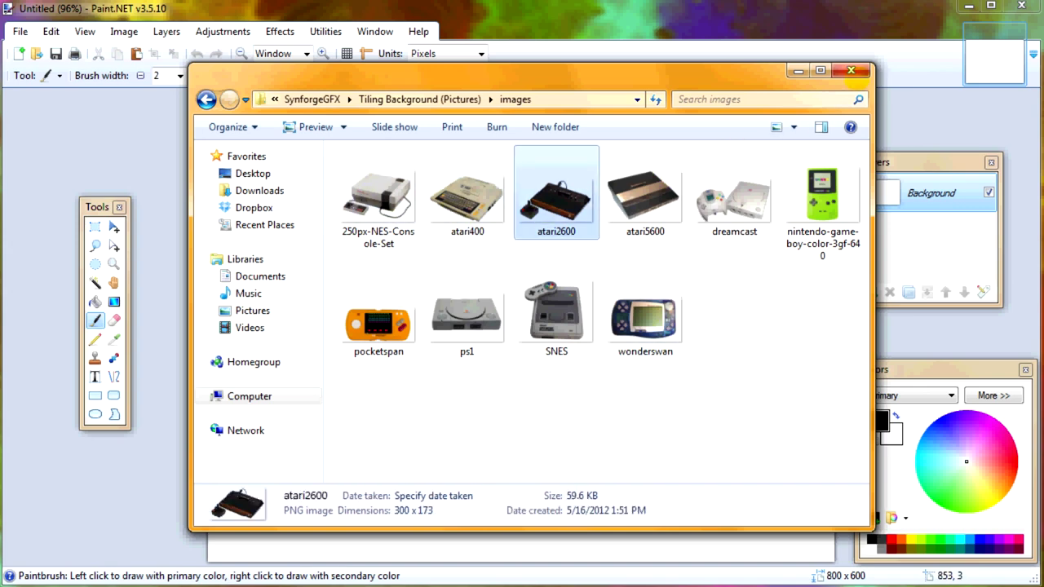
click(850, 70)
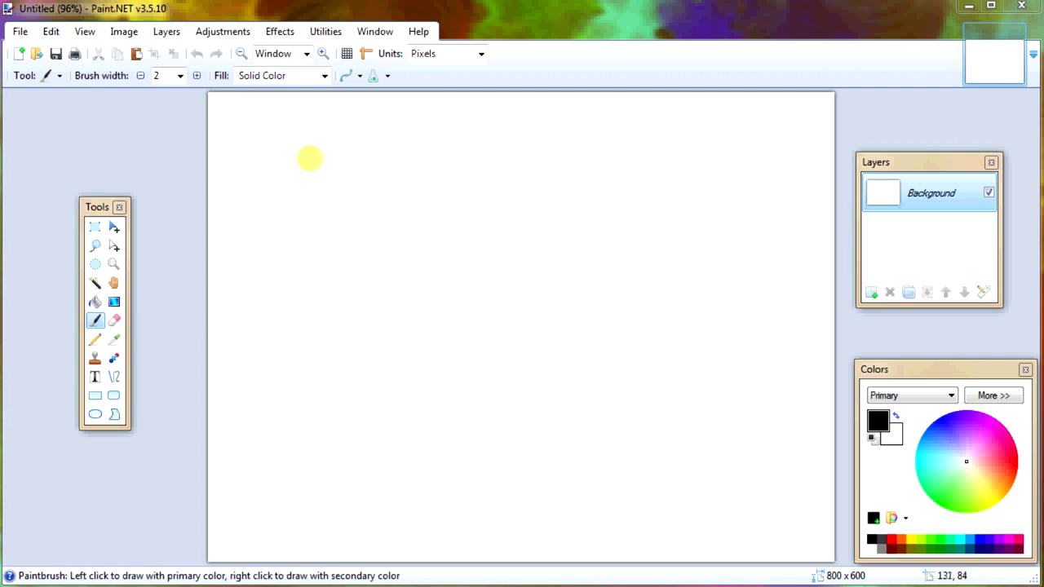
- Set the canvas size to 400 x 400 pixels
click(122, 31)
click(160, 85)
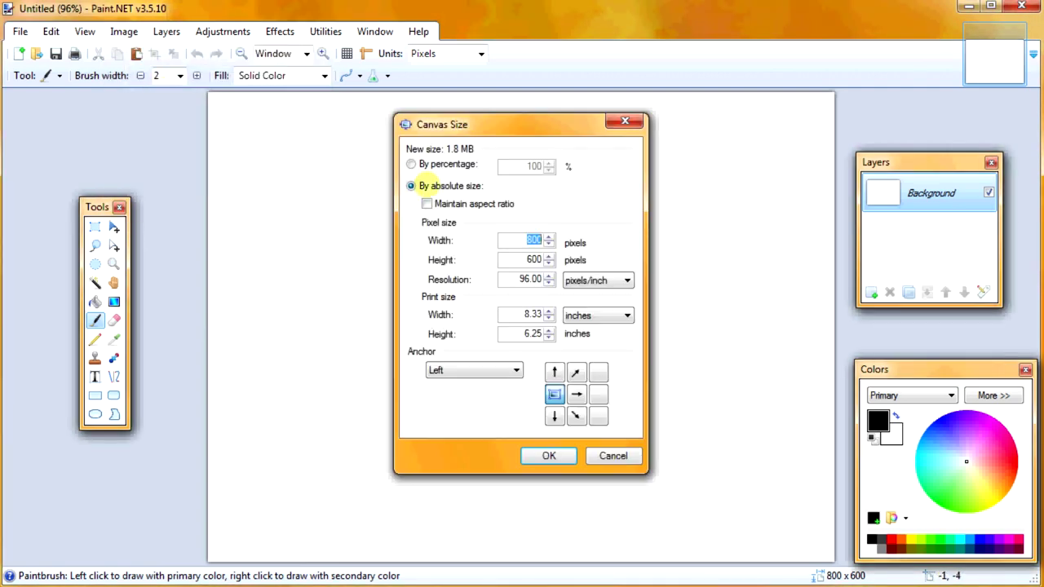
text(400)
key(Tab)
text(400)
click(549, 456)
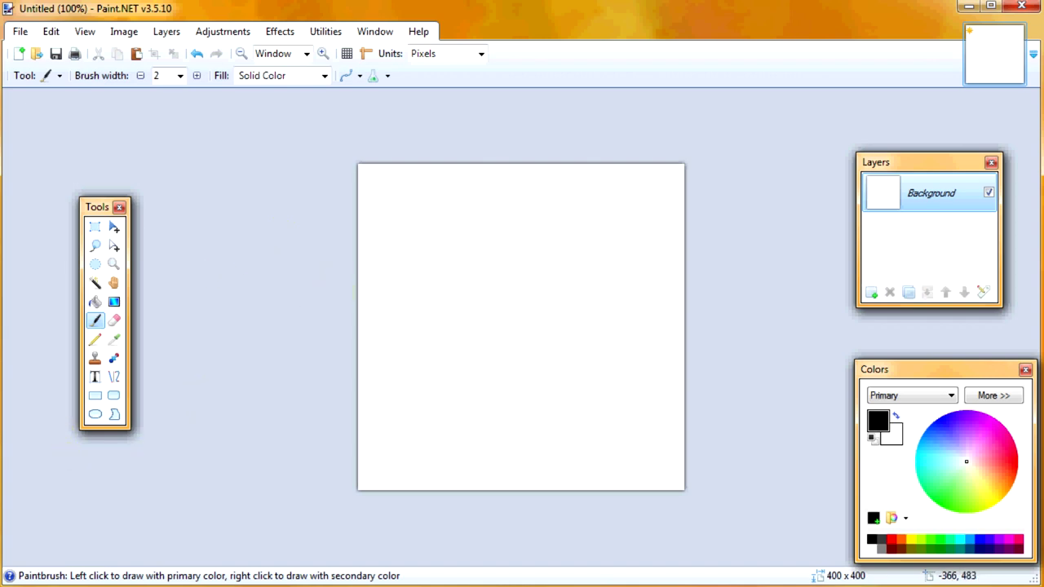
- Copy the wonderswan picture from the images folder and add a new layer above the background
key(alt+Tab)
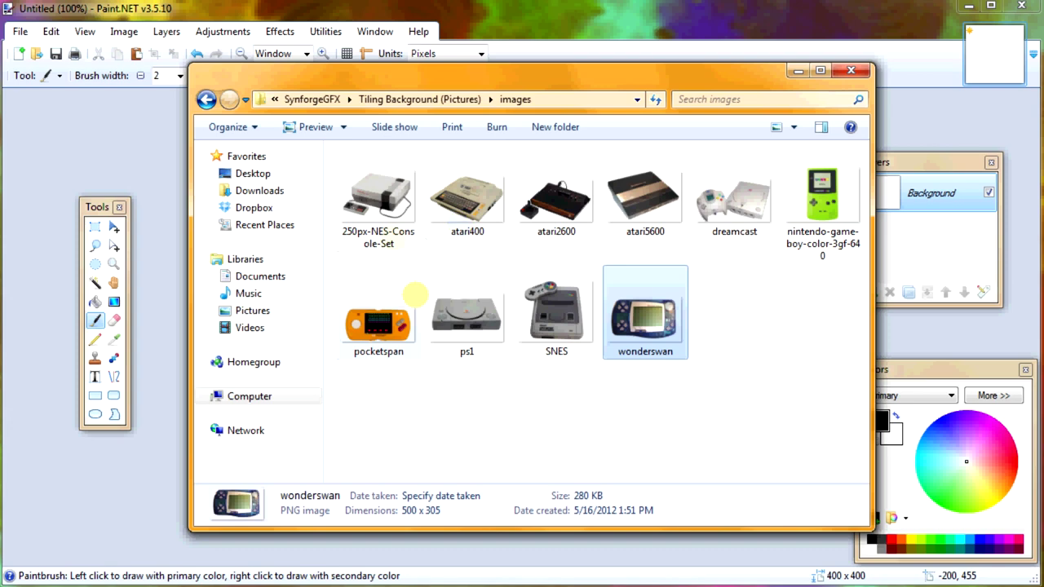
click(797, 71)
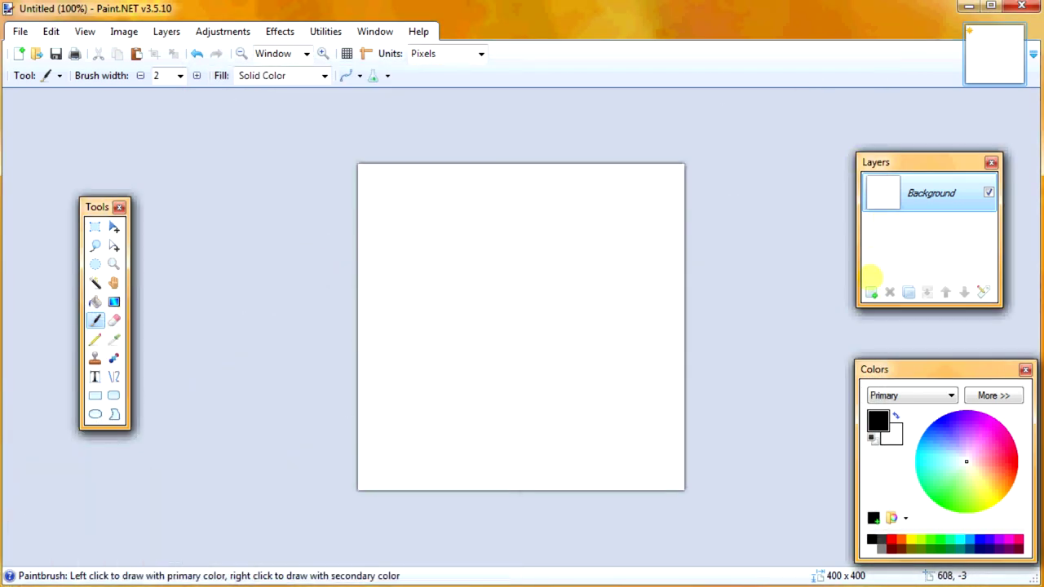
click(871, 291)
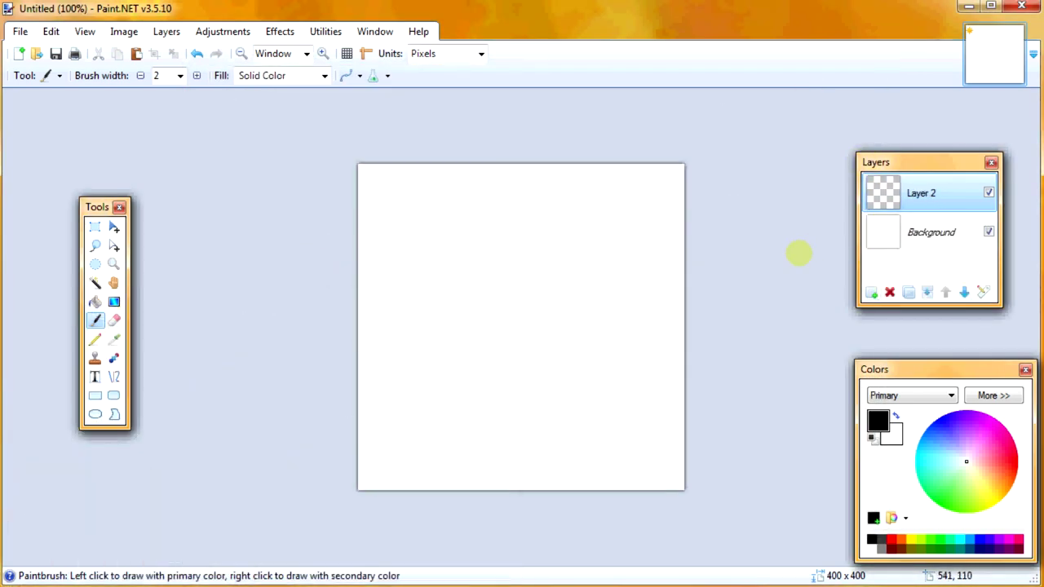
- Paste the wonderswan picture without expanding the canvas, shrink it to about 311 x 190 pixels near the canvas's upper edge, and deselect it
key(ctrl+v)
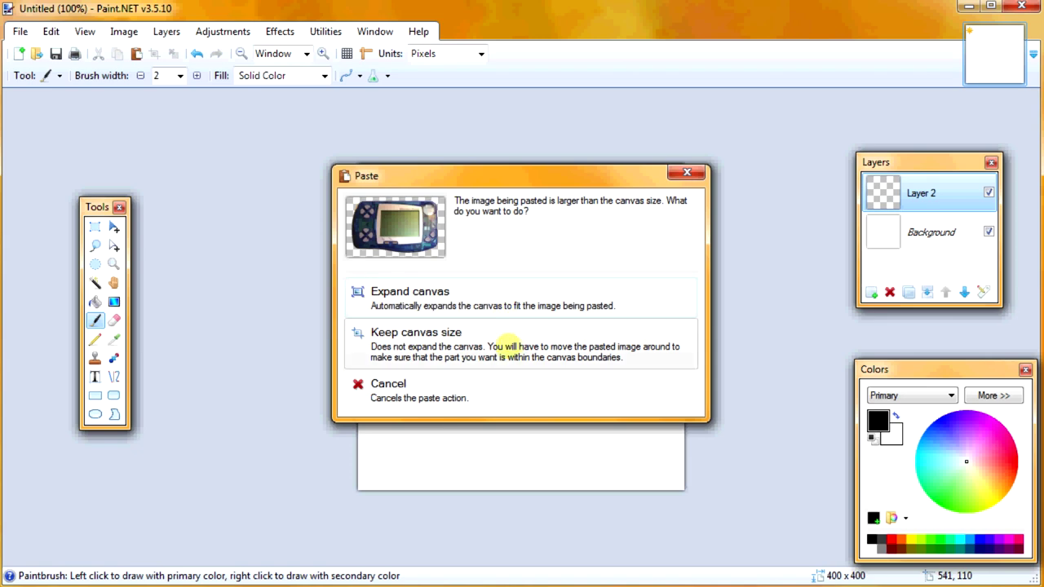
click(505, 341)
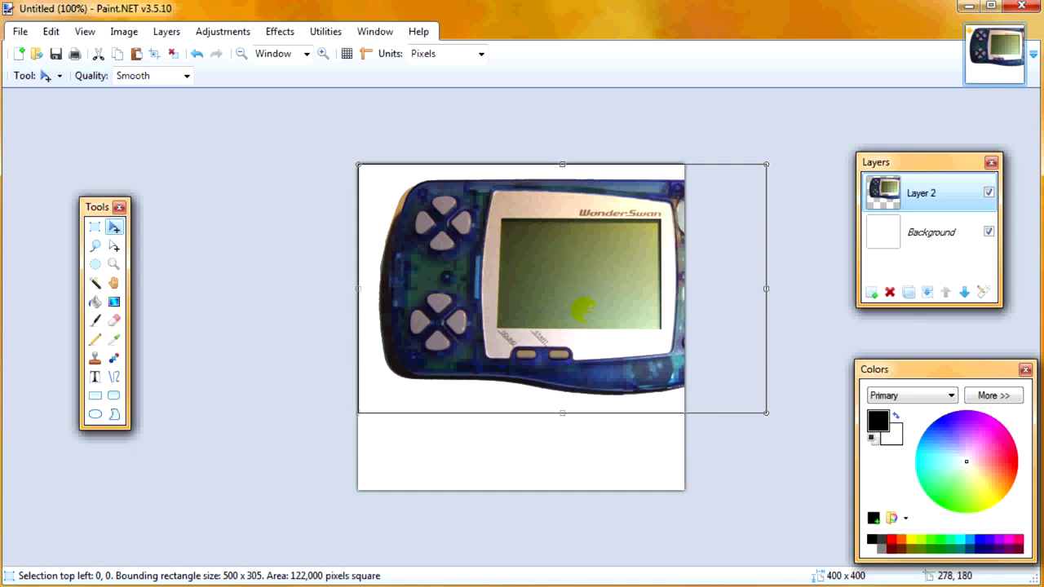
drag(766, 410, 624, 317)
drag(541, 265, 566, 268)
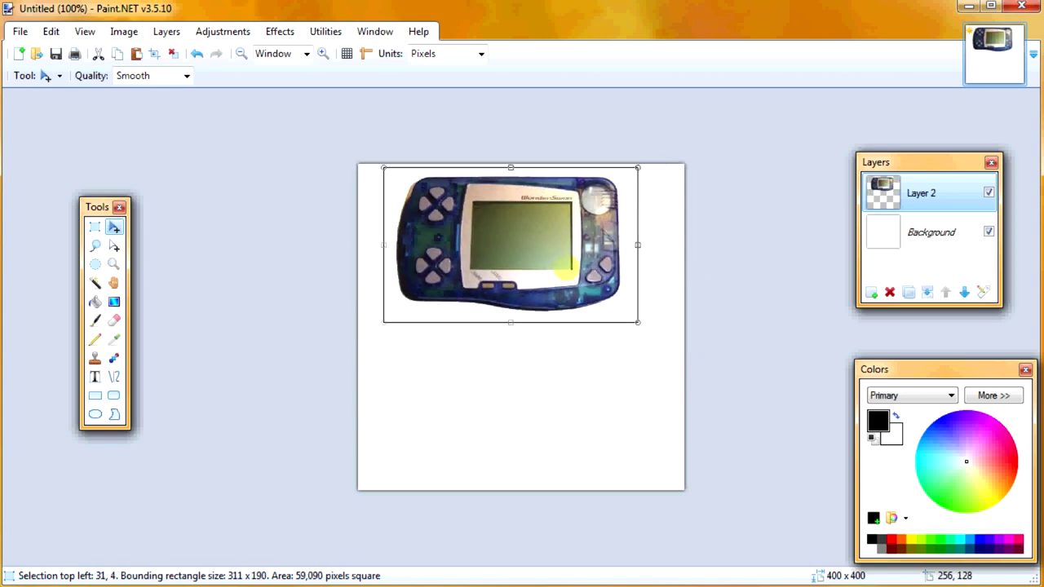
click(51, 31)
click(83, 257)
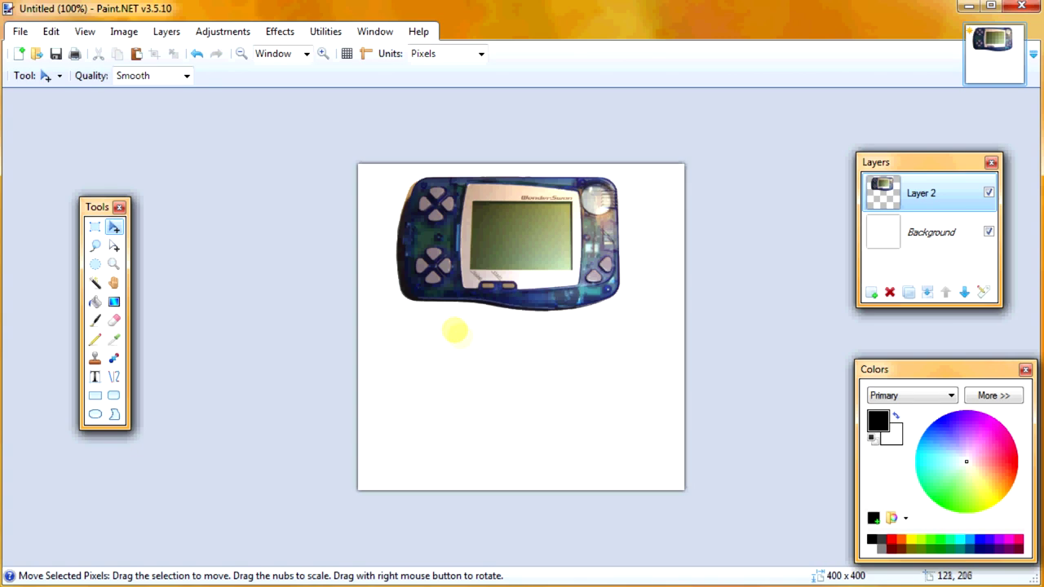
- Add another layer and copy the SNES picture from the images folder
click(871, 292)
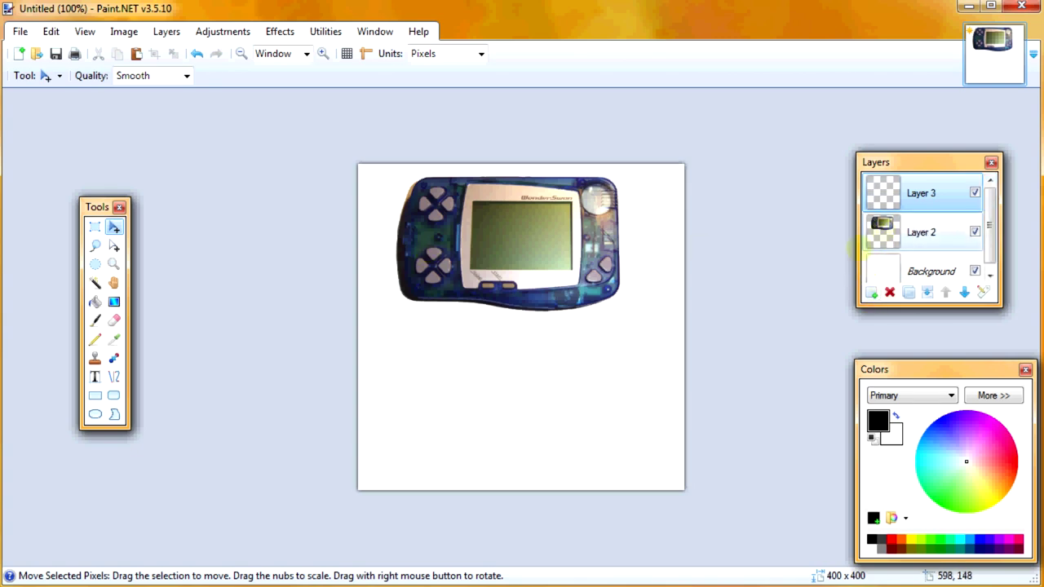
key(alt+Tab)
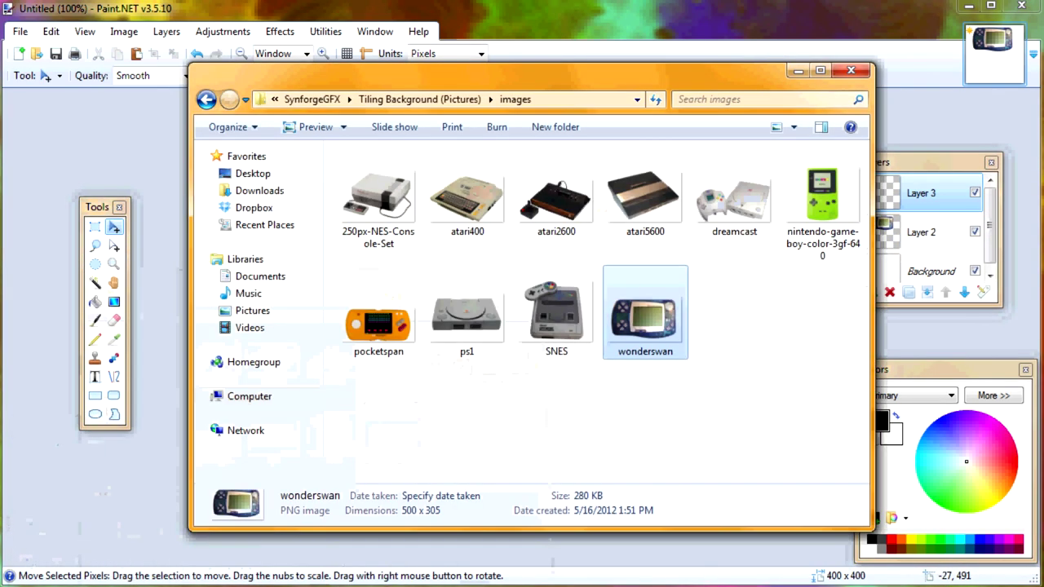
click(417, 244)
click(751, 226)
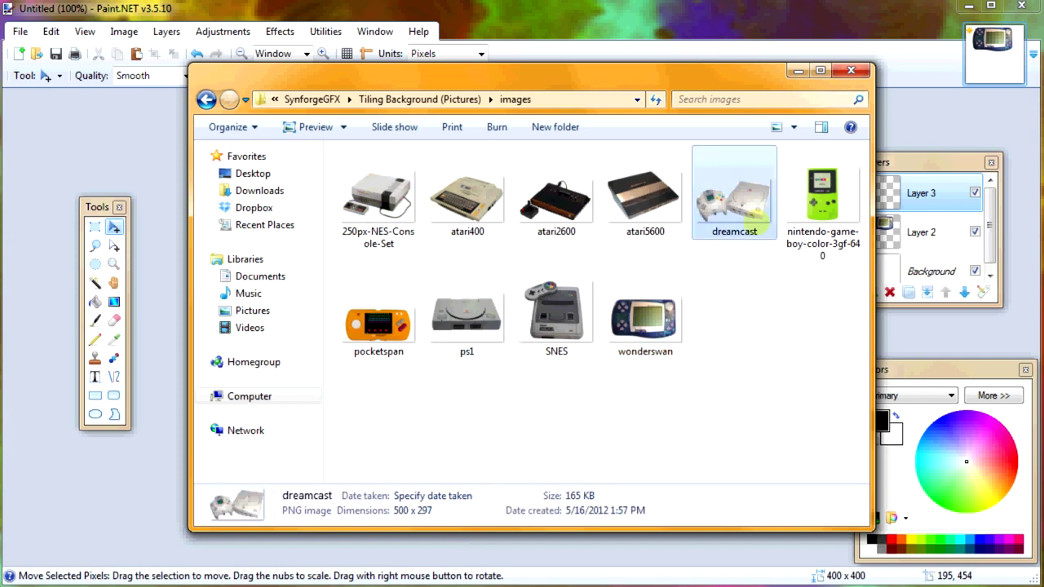
click(593, 332)
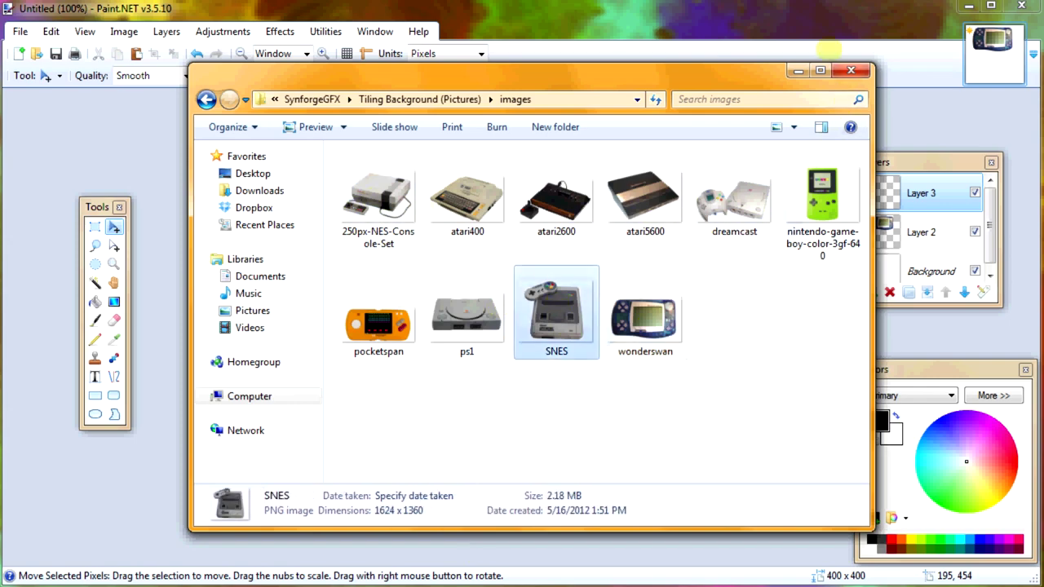
click(798, 71)
- Paste the SNES picture without expanding the canvas and shrink it to about 298 x 249 pixels in the canvas's lower right area
key(ctrl+v)
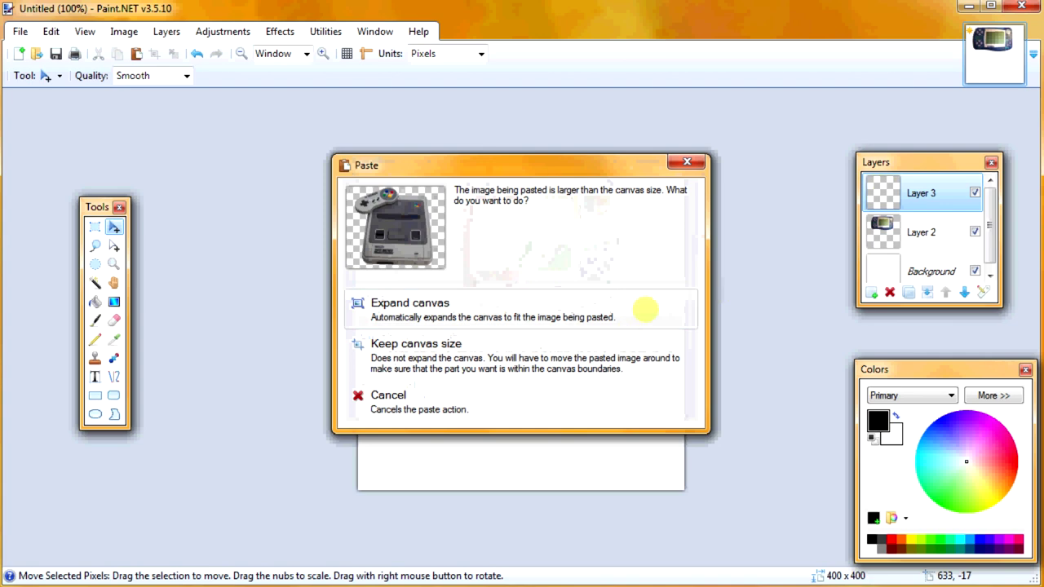
click(589, 361)
drag(356, 165, 469, 272)
drag(573, 338, 563, 337)
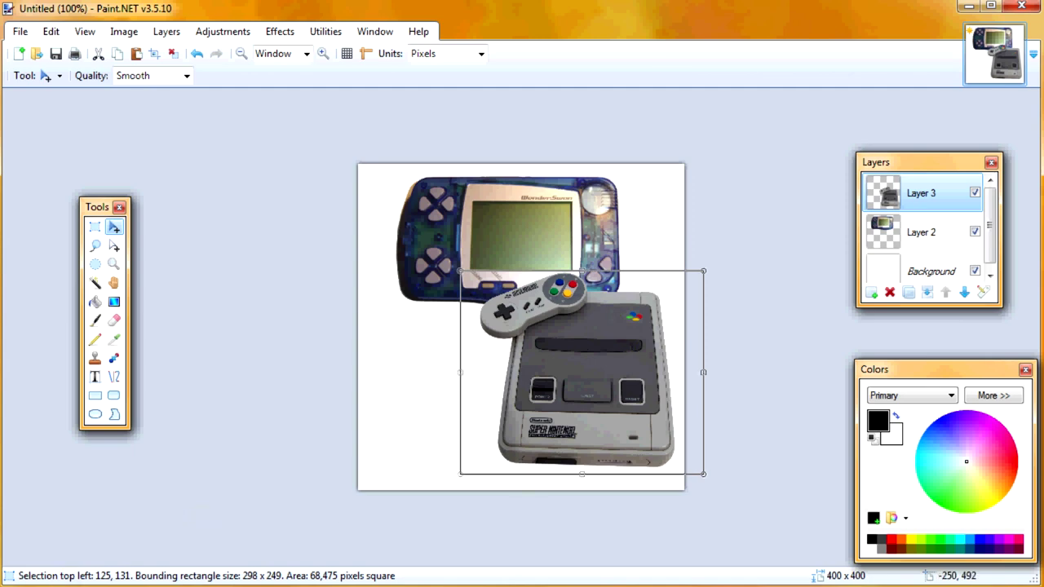
- Add a layer above the SNES and copy the pocketspan picture from the images folder
click(870, 292)
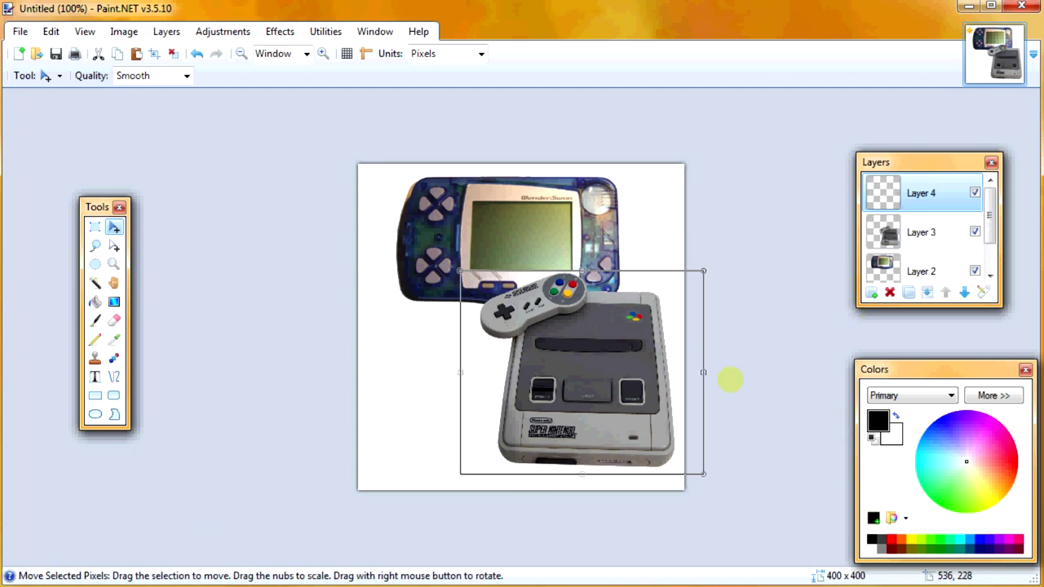
key(alt+Tab)
click(361, 300)
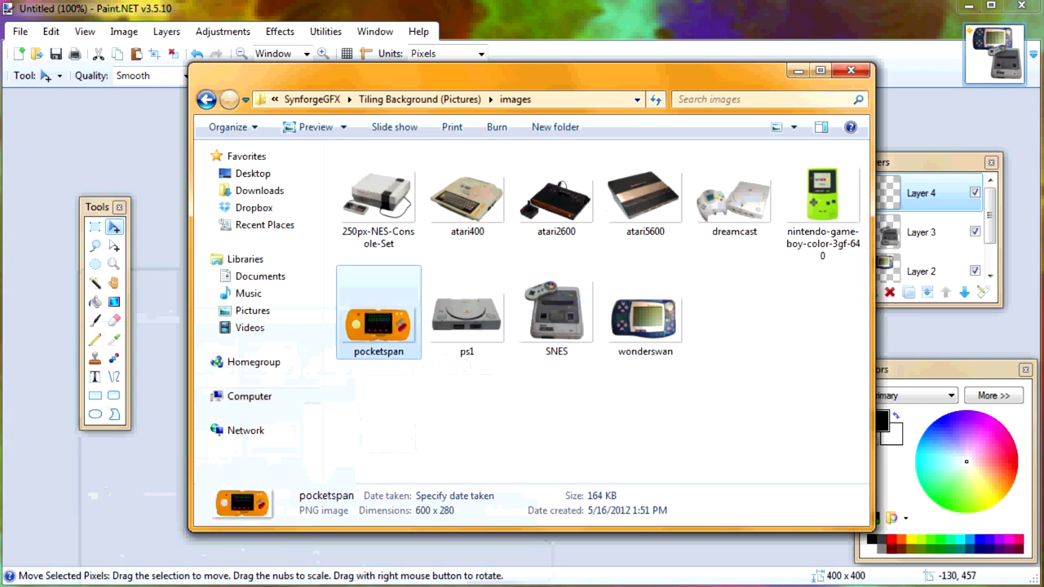
click(799, 72)
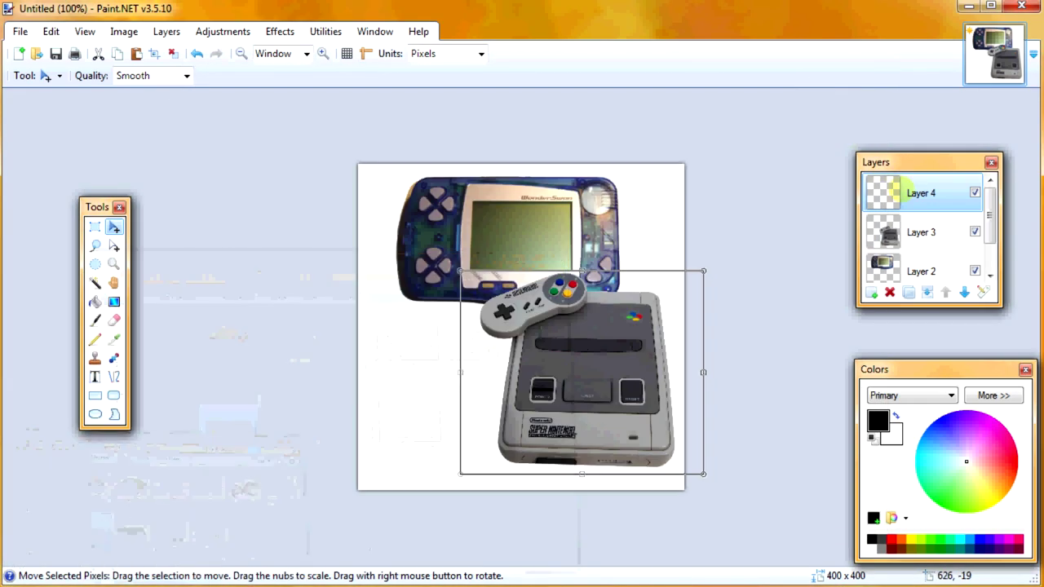
- Paste the pocketspan picture at the kept canvas size, shrink it to about 354 x 165 pixels at the canvas's lower left, and deselect it
key(ctrl+v)
click(554, 330)
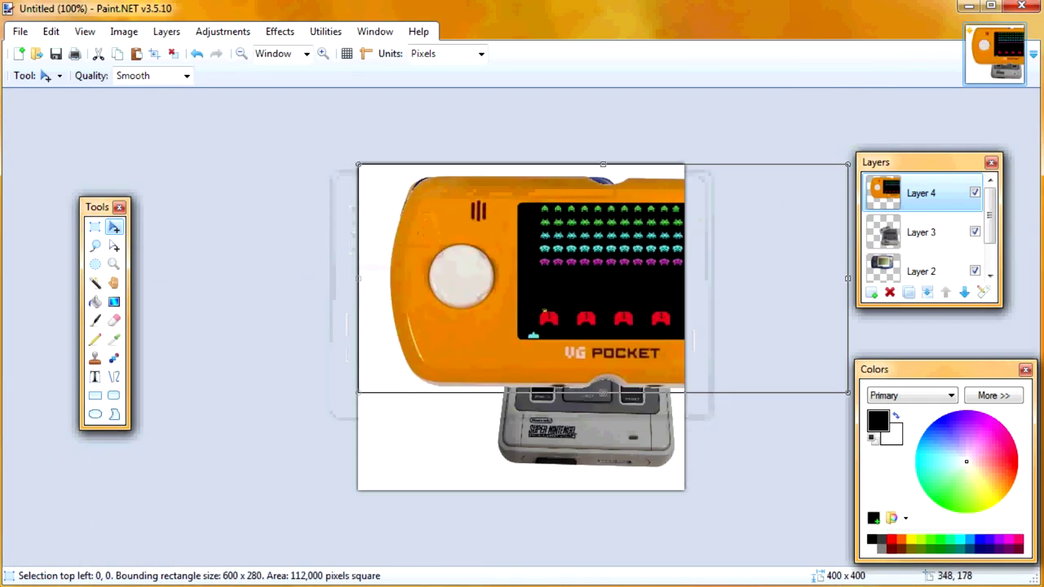
drag(358, 164, 587, 258)
drag(606, 308, 430, 377)
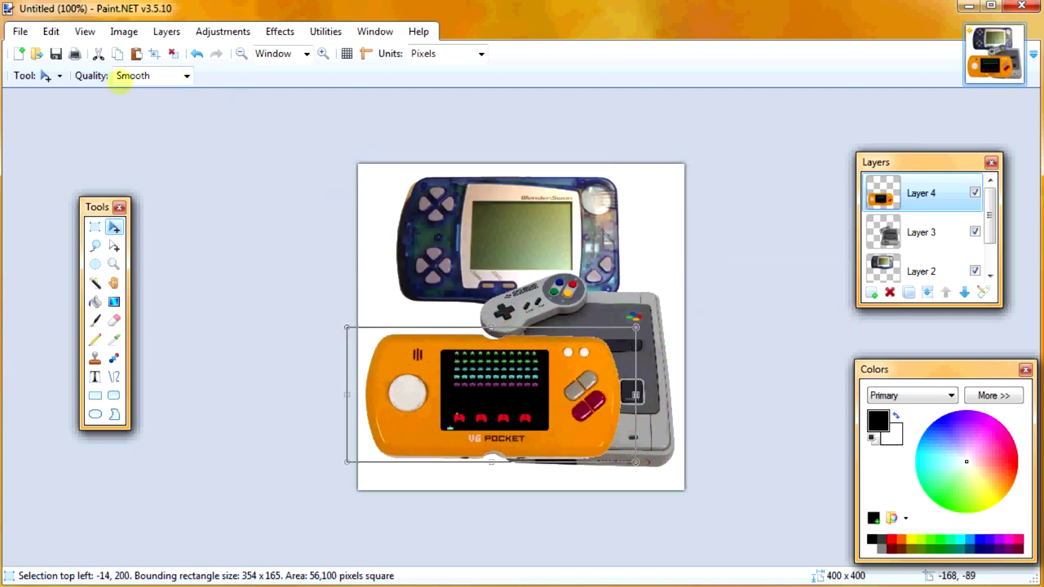
click(50, 31)
click(82, 257)
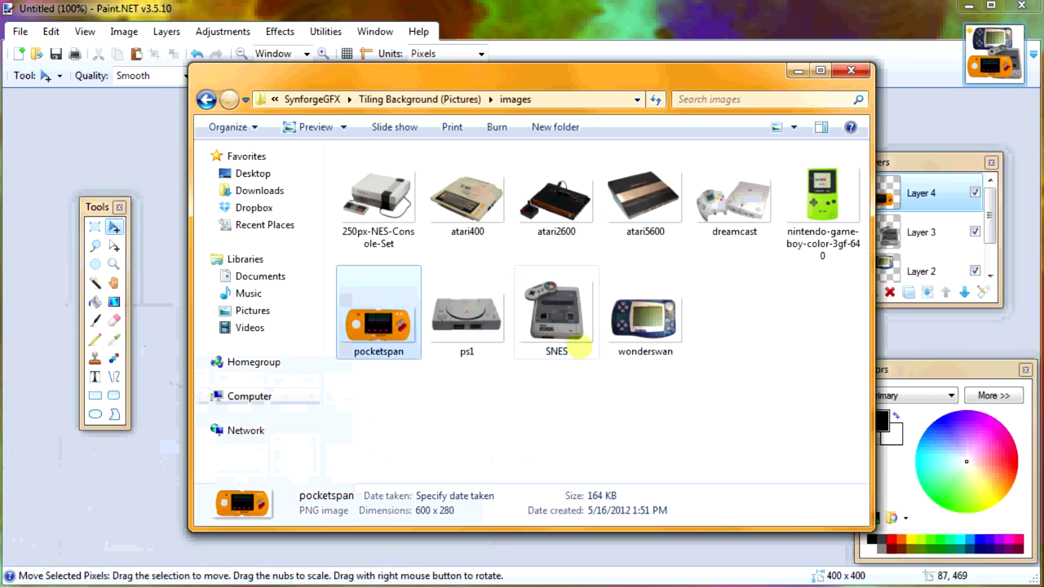
- Paste the atari2600 picture from the images folder onto a new layer and move it off the canvas past its left edge
click(556, 196)
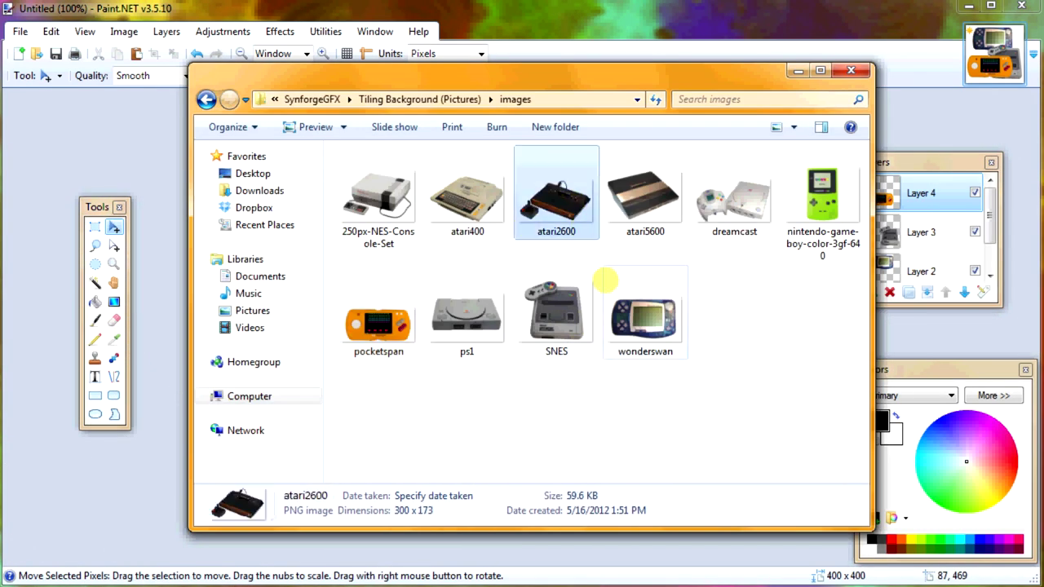
click(798, 70)
click(871, 292)
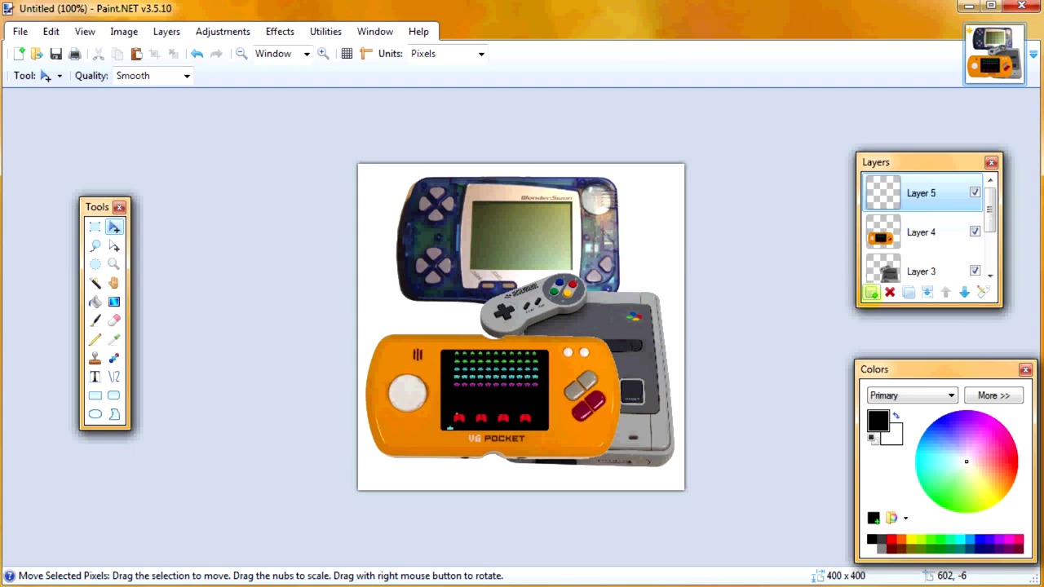
key(ctrl+v)
drag(532, 235, 610, 300)
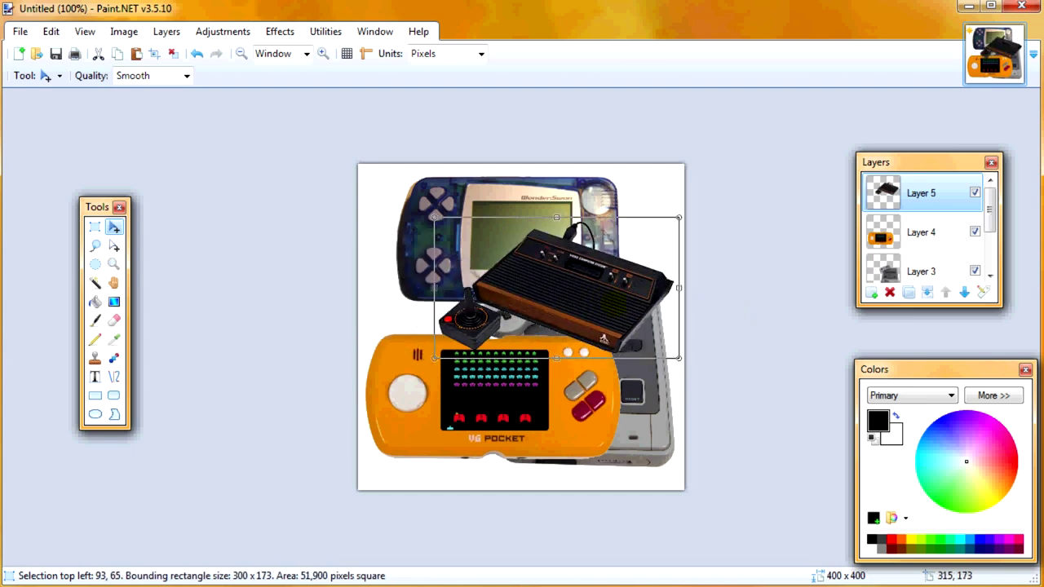
drag(652, 304, 309, 288)
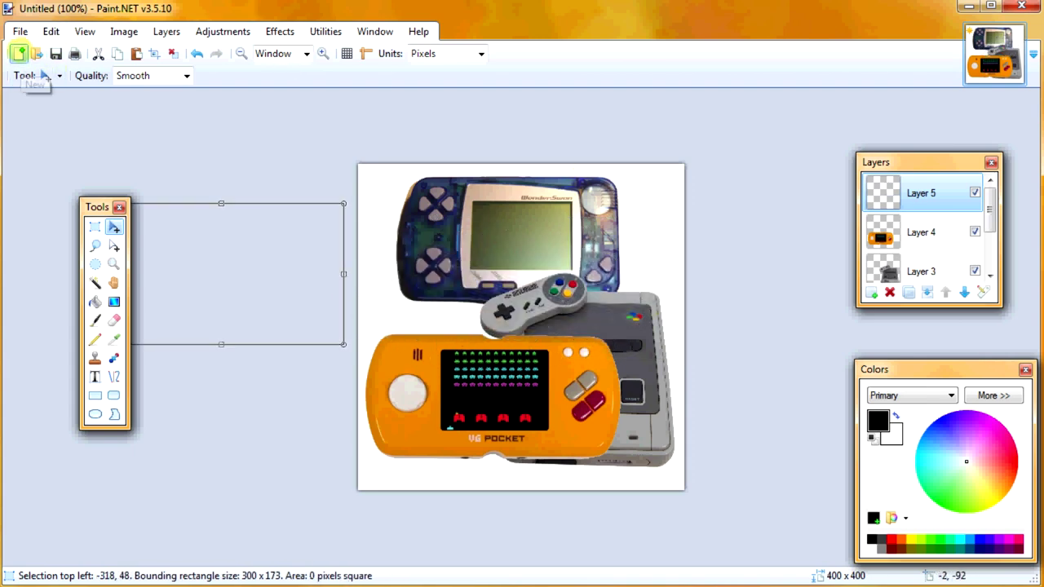
- Create two new 300 x 173 pixel images and paste the Atari 2600 picture into each
click(18, 54)
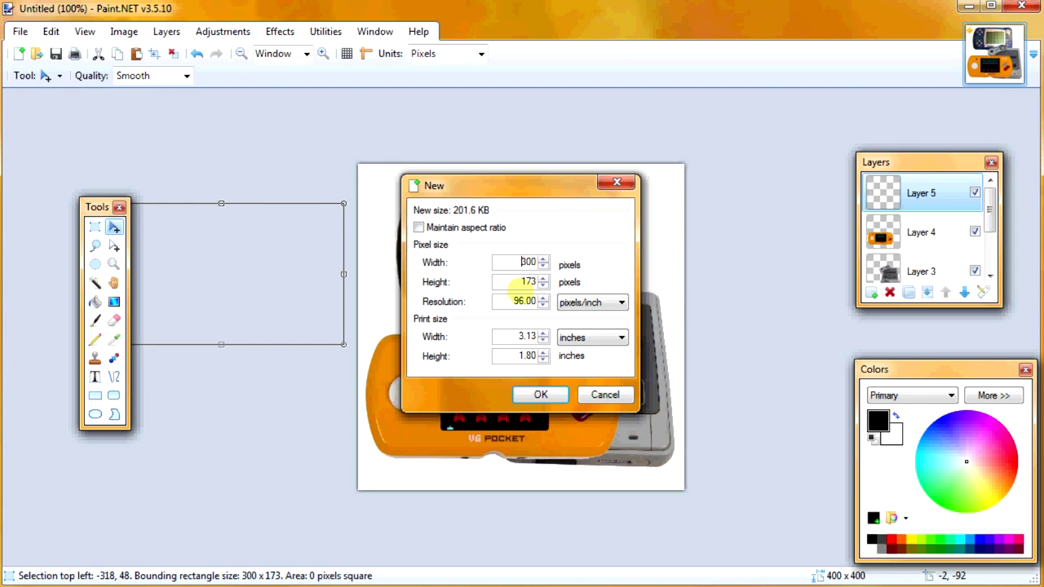
click(520, 281)
click(538, 394)
key(ctrl+v)
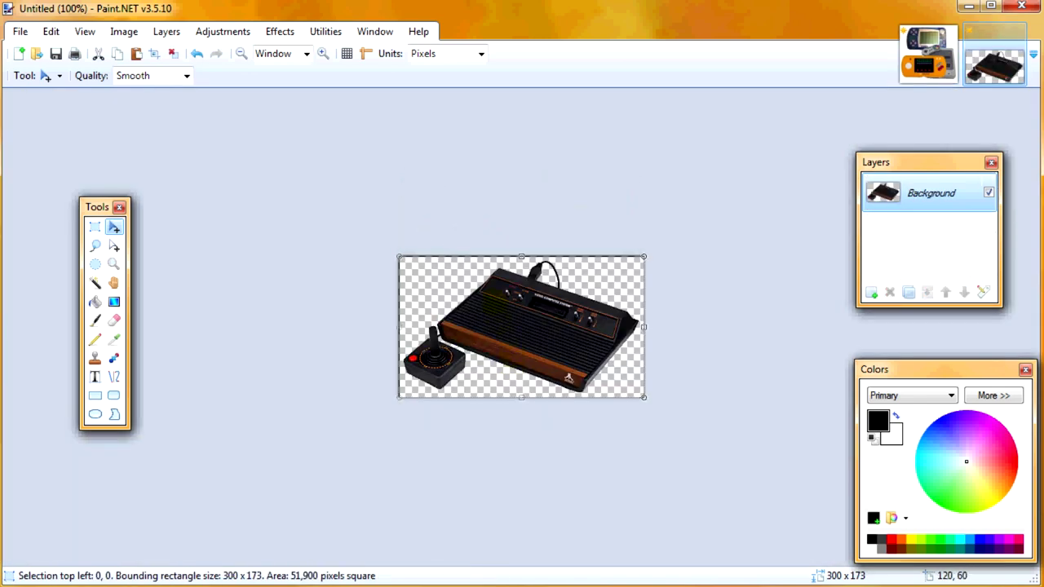
click(18, 54)
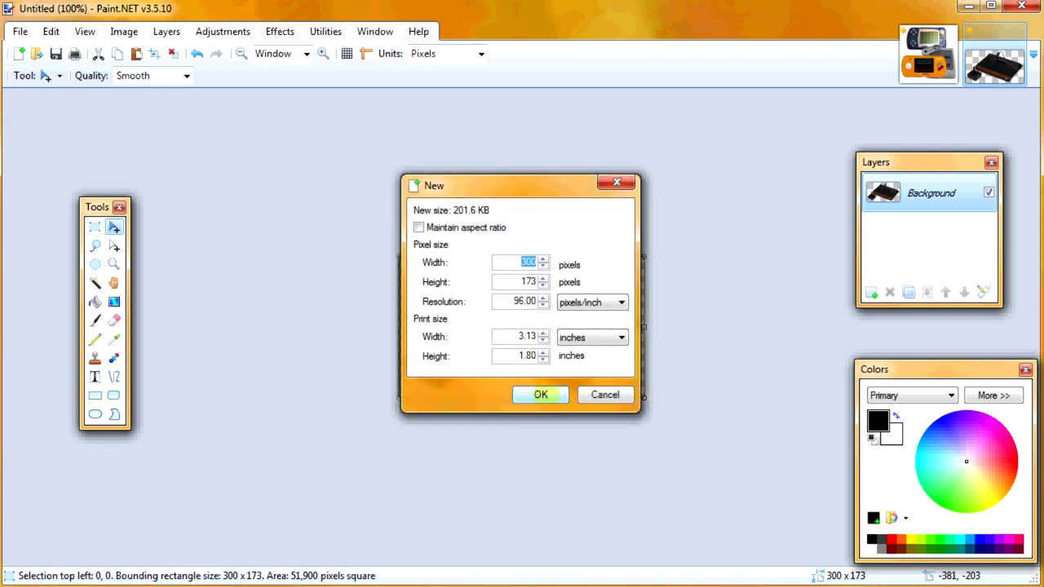
click(541, 391)
key(ctrl+v)
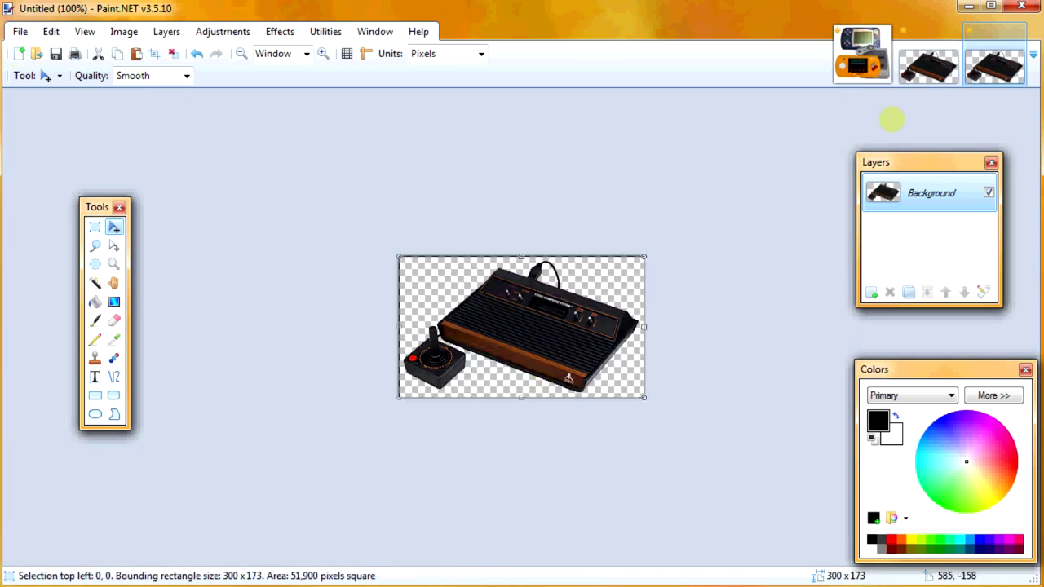
- Crop the first Atari copy with Canvas Size to a width of 100 pixels, anchored Right
key(ctrl+shift+Tab)
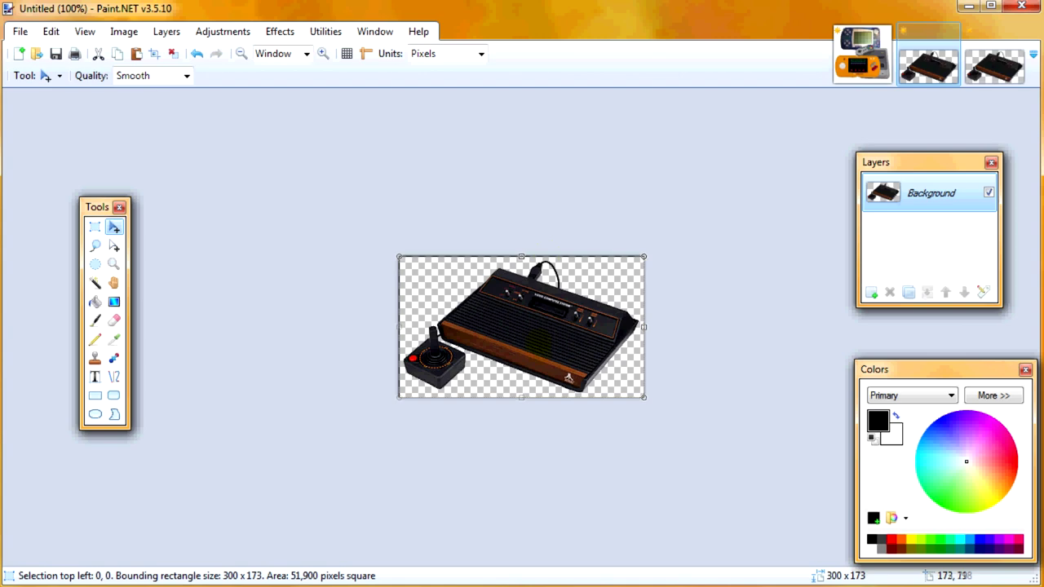
click(124, 31)
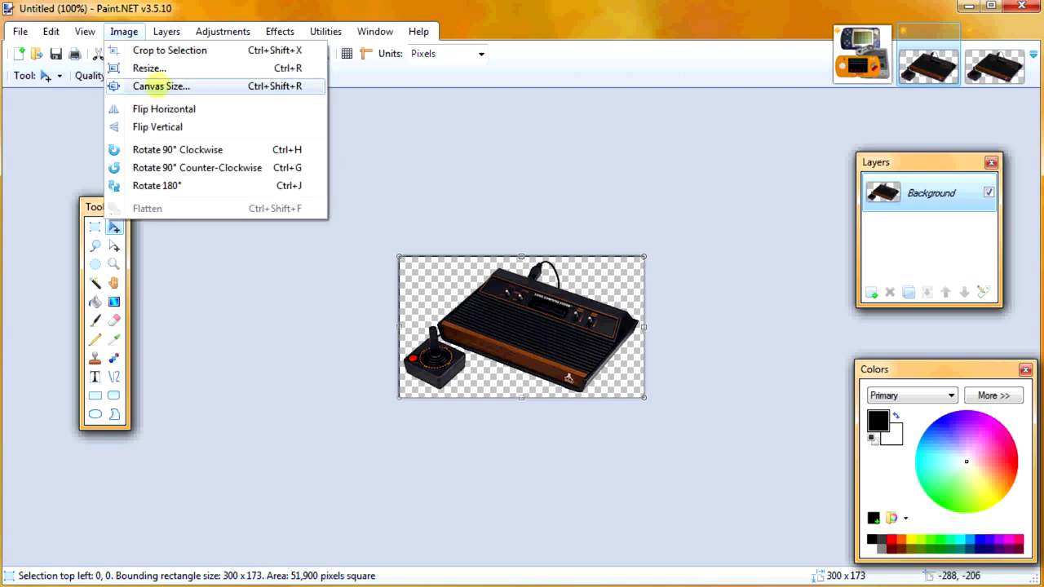
click(159, 85)
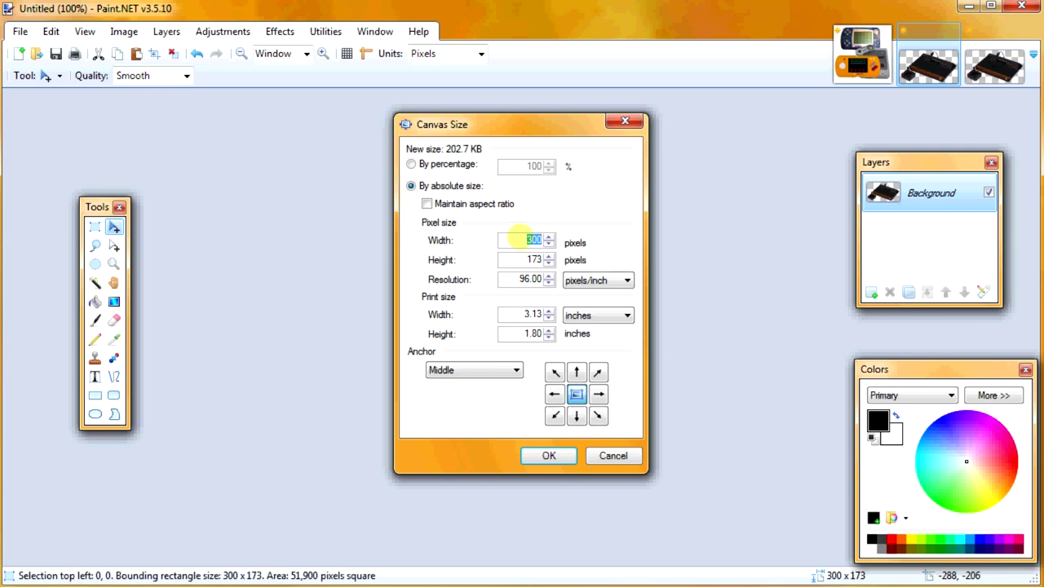
text(100)
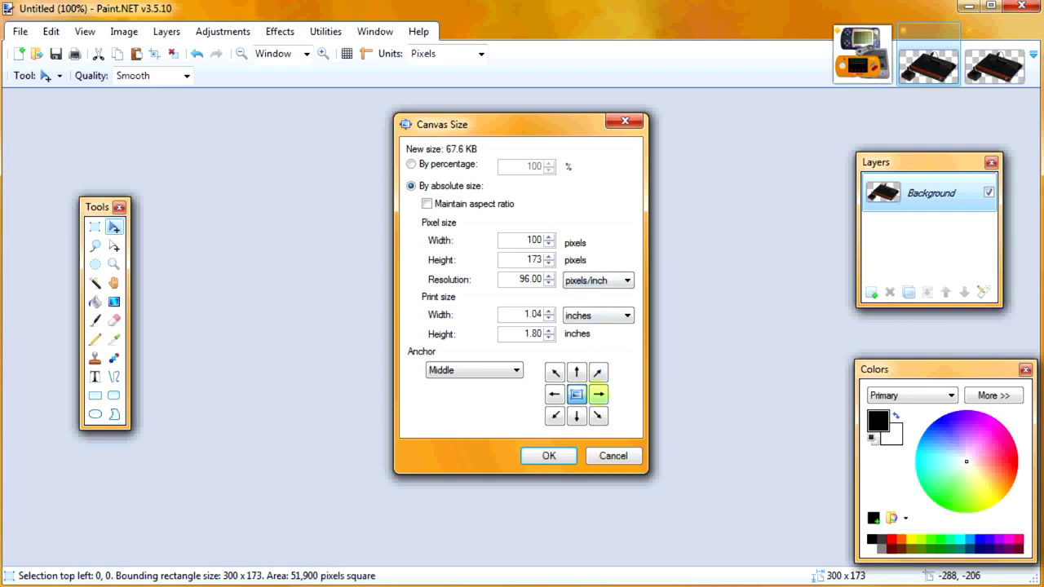
click(598, 395)
drag(534, 127, 261, 143)
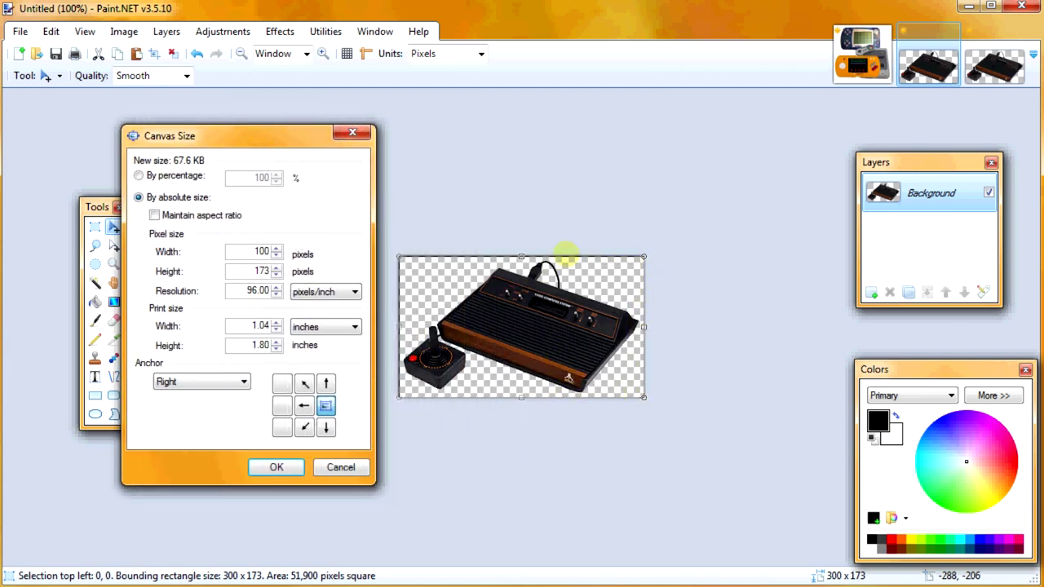
key(Return)
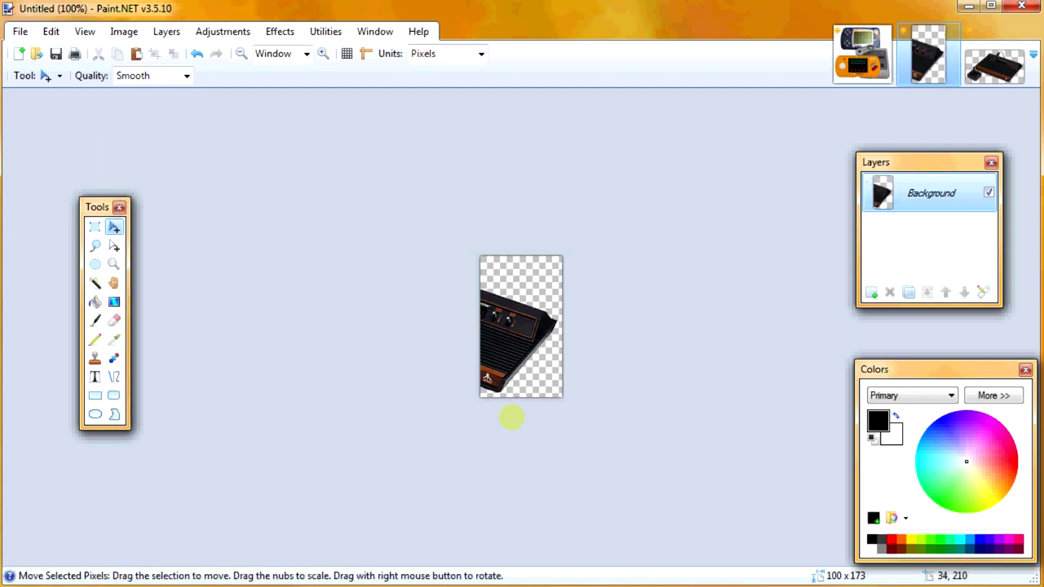
- Crop the second Atari copy with Canvas Size to a width of 200 pixels, anchored Left
click(976, 81)
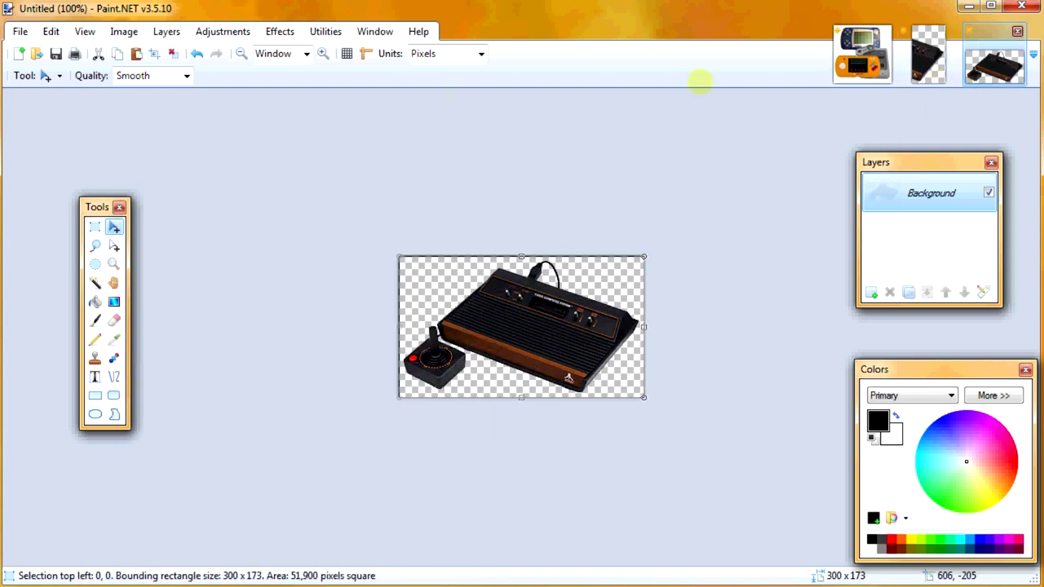
click(124, 31)
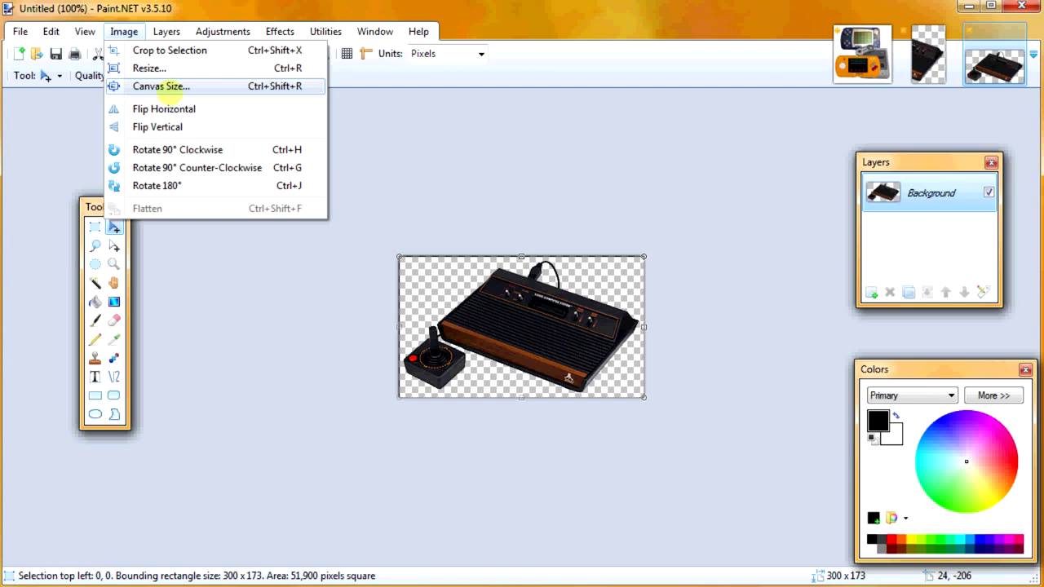
click(163, 85)
drag(505, 124, 773, 134)
text(200)
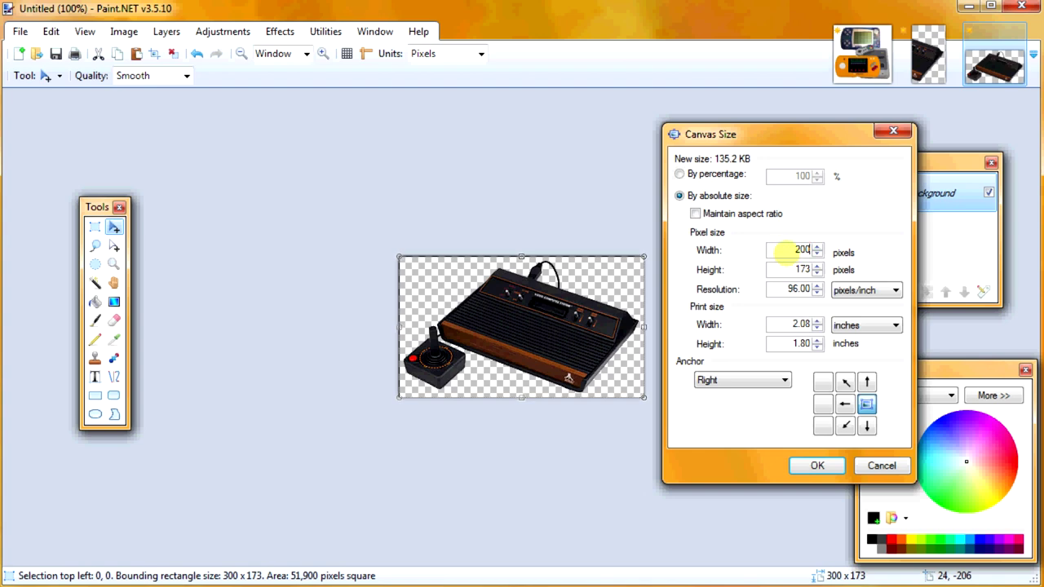
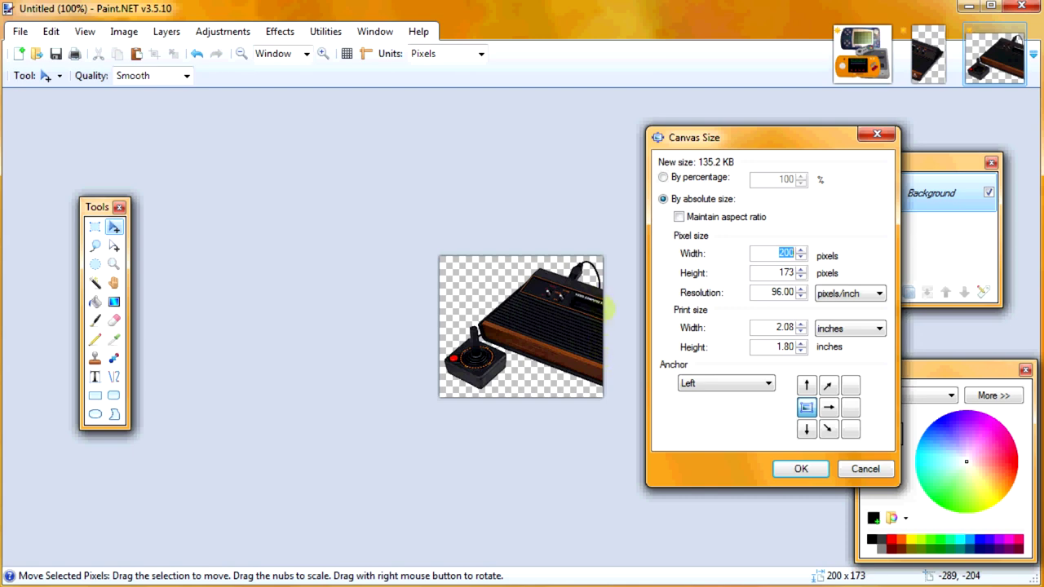
- Widen the canvas of the cropped Atari image with the joystick to 400 pixels, anchored Right
click(849, 406)
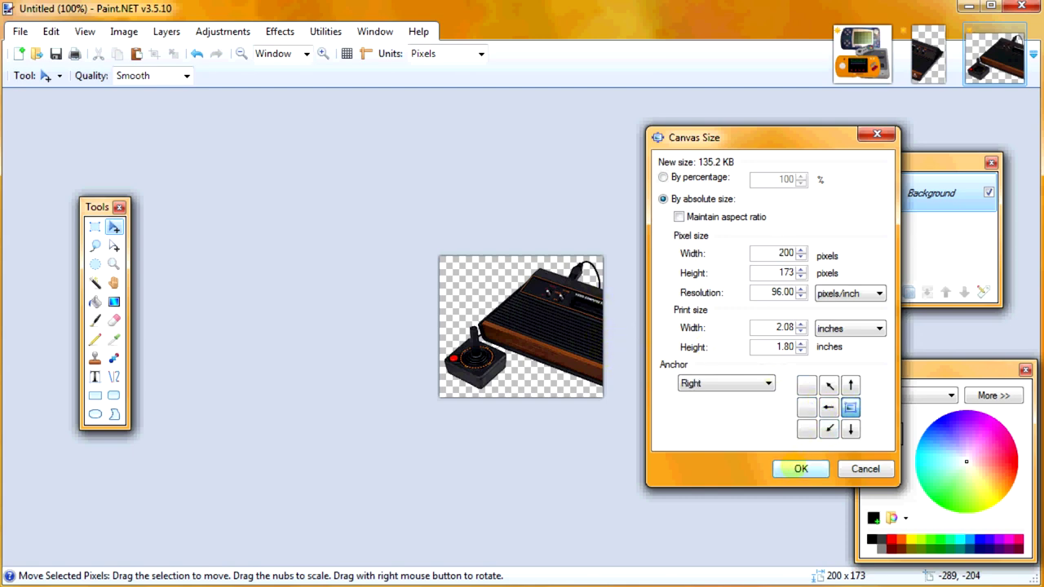
double_click(779, 253)
text(400)
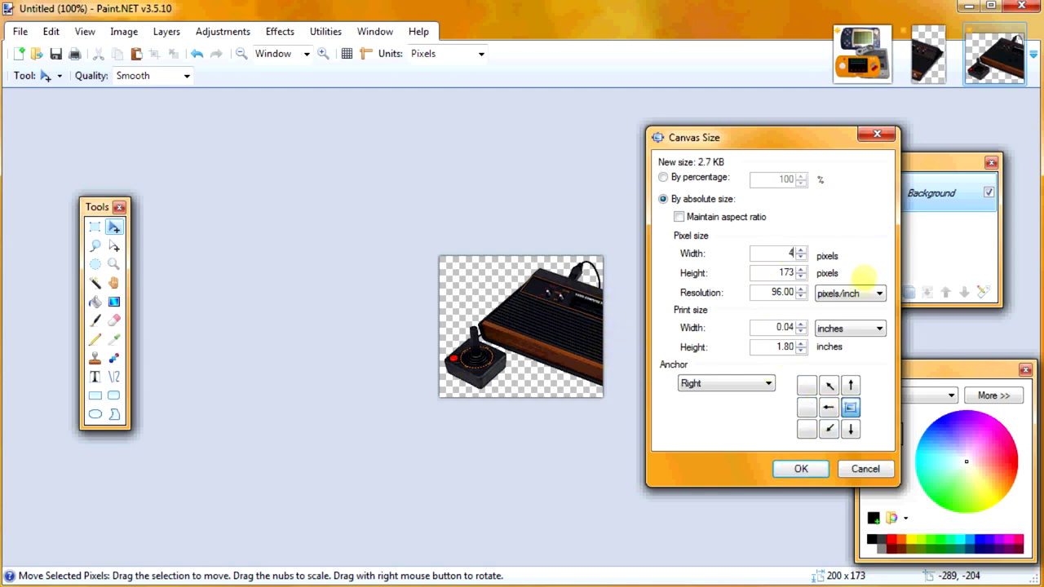
double_click(778, 252)
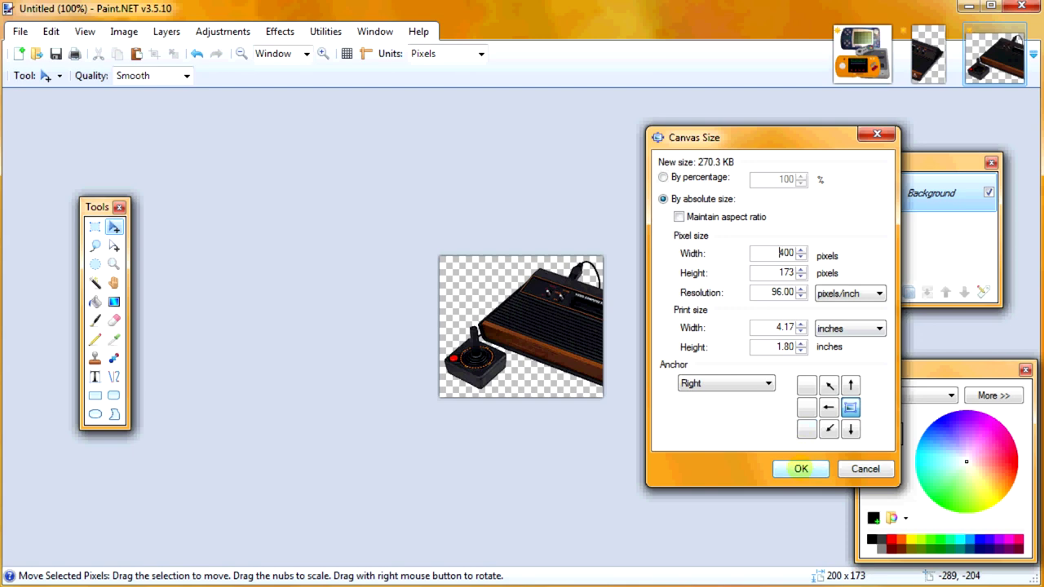
click(801, 468)
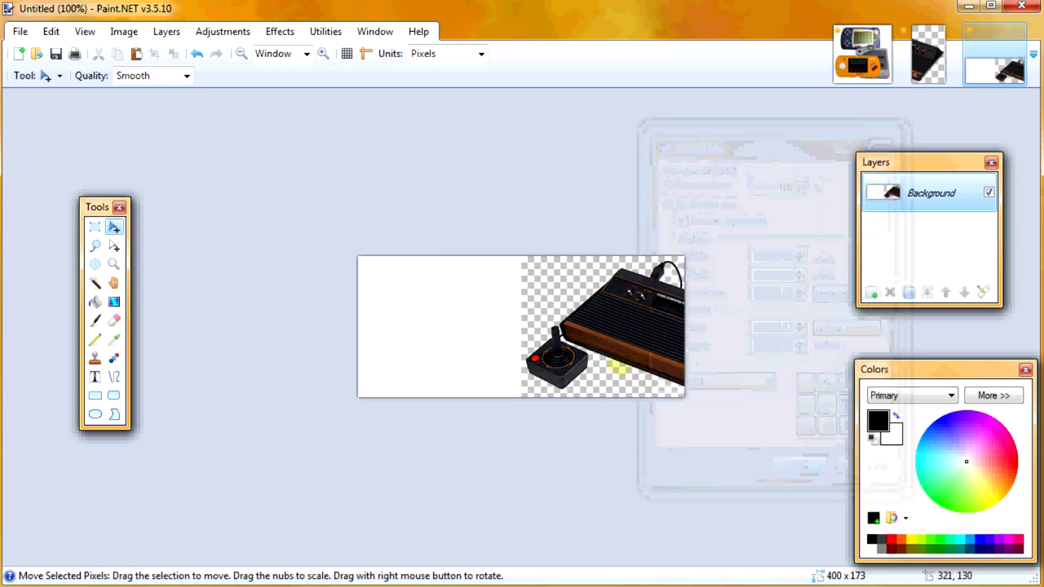
- Copy the entire 100 pixel wide Atari piece and paste it at the left edge of the 400 pixel wide image
click(928, 54)
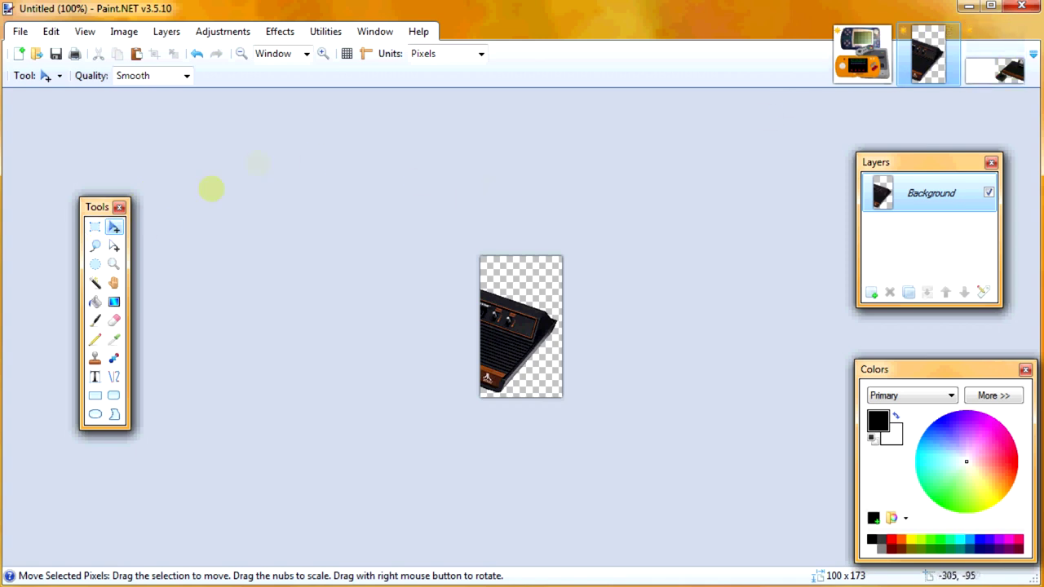
click(94, 227)
drag(397, 221, 792, 519)
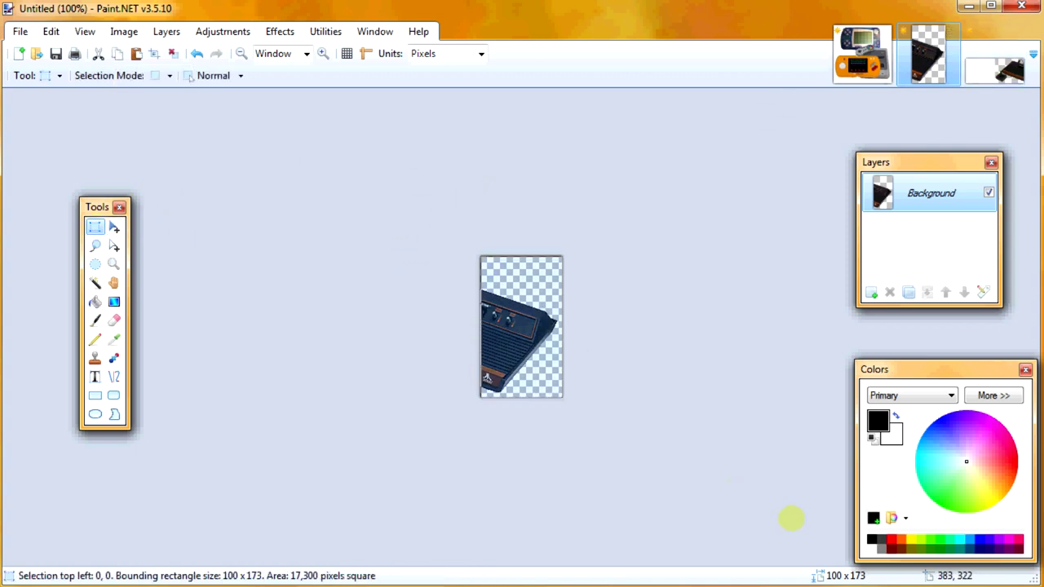
click(994, 54)
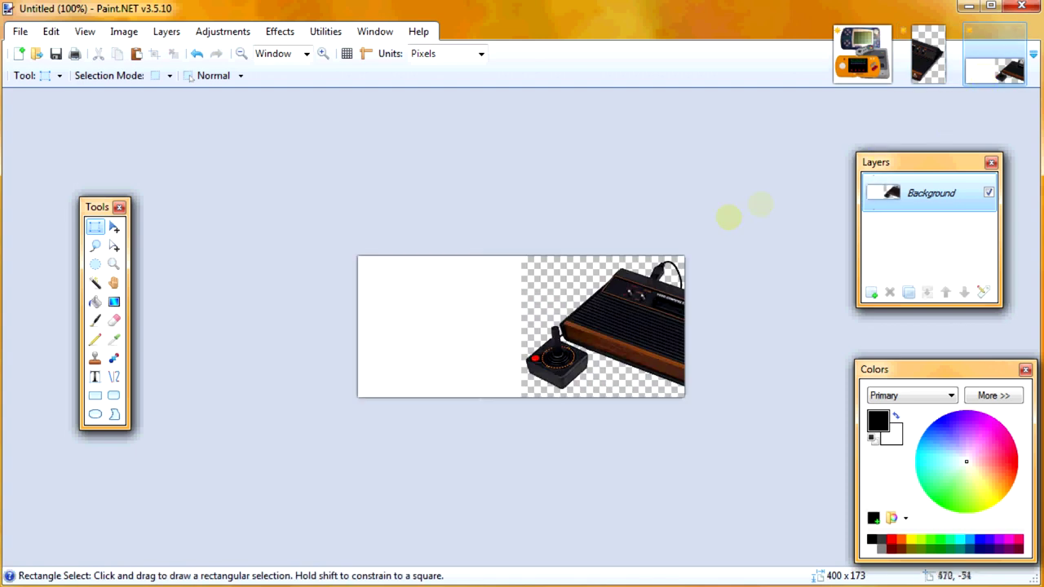
key(ctrl+v)
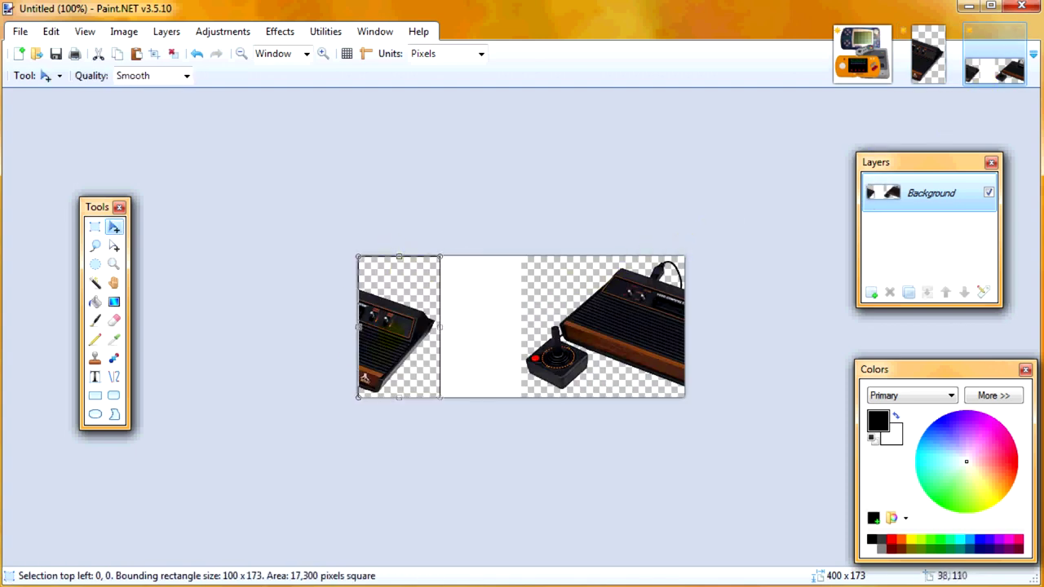
- Select the white strip between the two Atari pieces with the Magic Wand and delete it
click(95, 282)
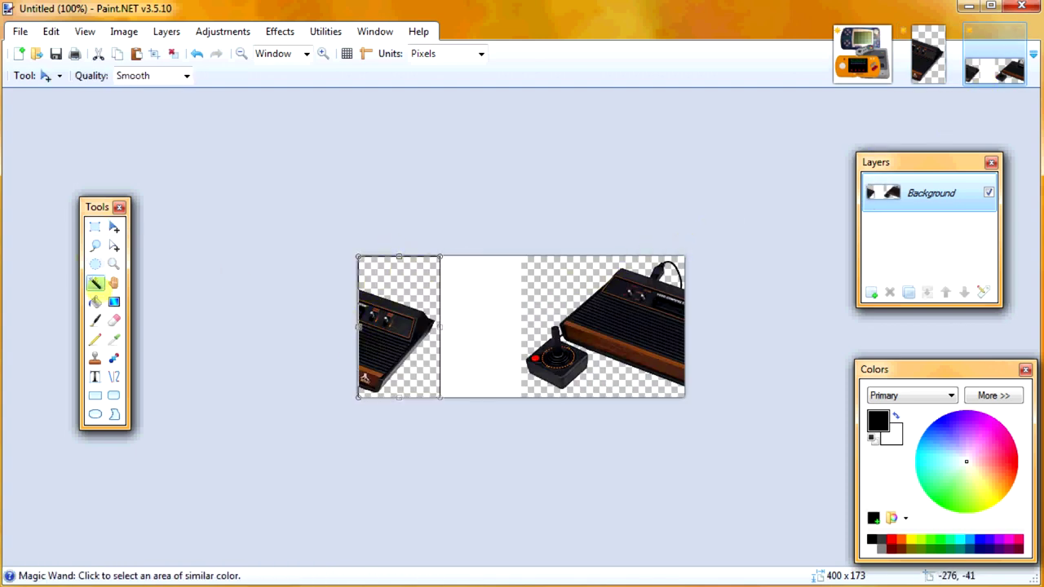
click(461, 302)
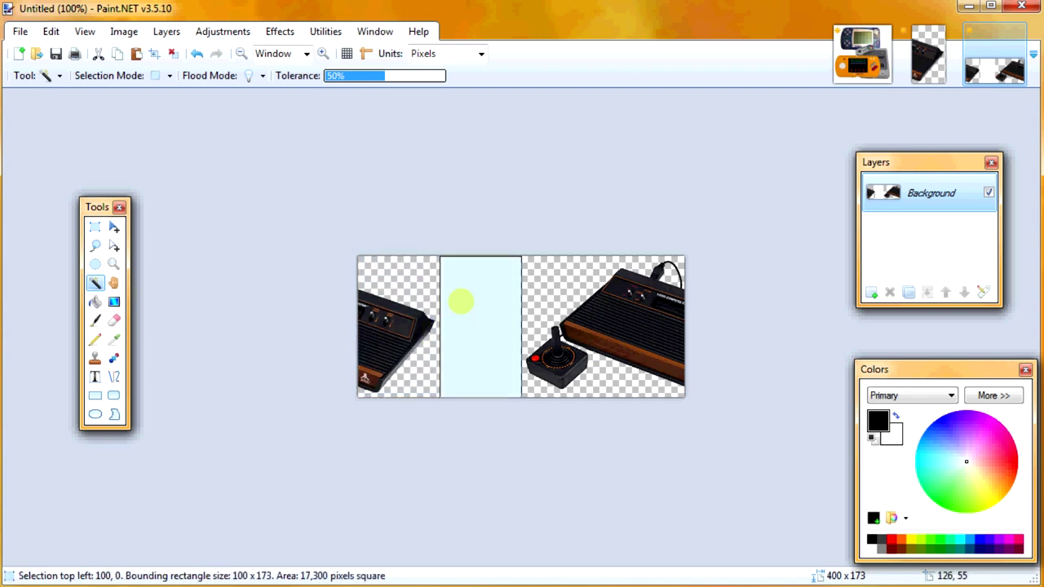
key(Delete)
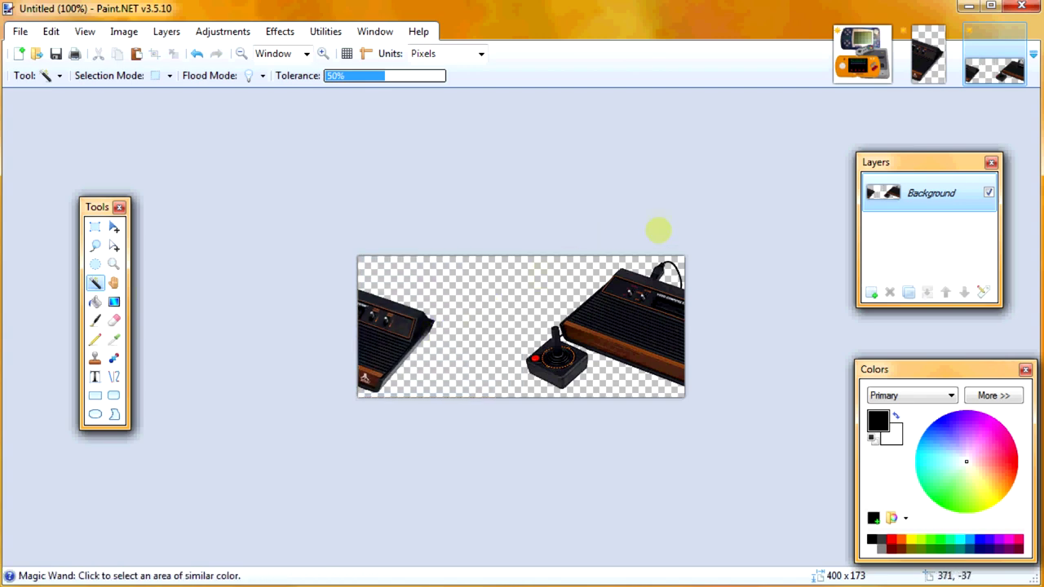
- Copy the whole 400 x 173 pixel split Atari image and paste it onto Layer 5 of the console collage
click(94, 227)
drag(329, 232, 701, 413)
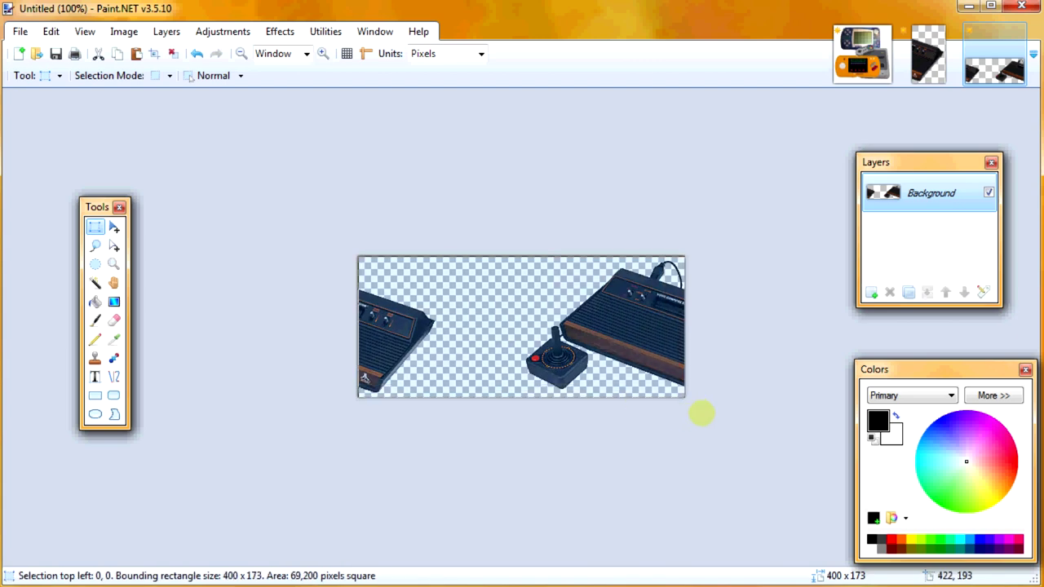
click(862, 53)
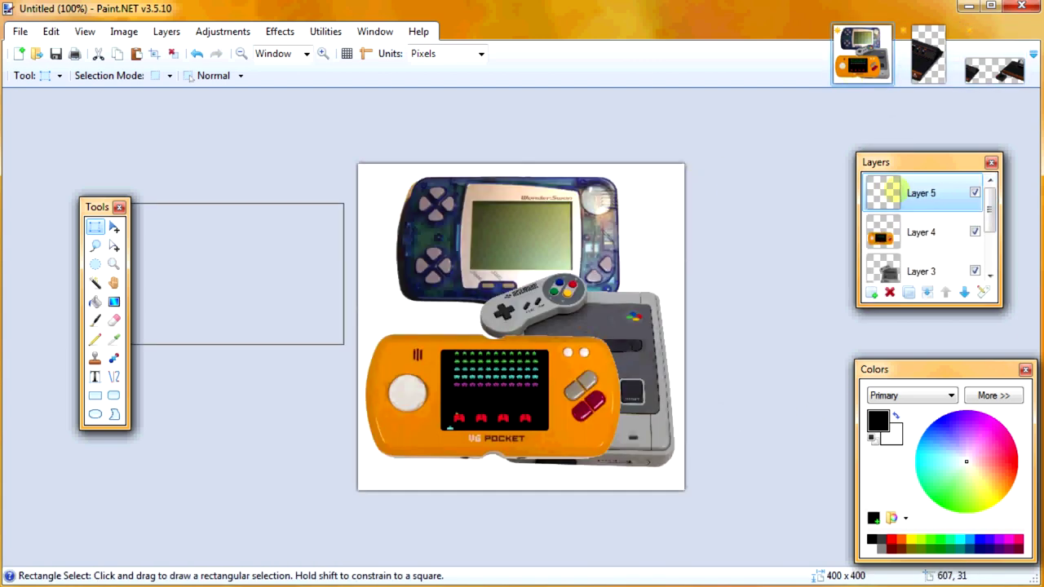
key(ctrl+v)
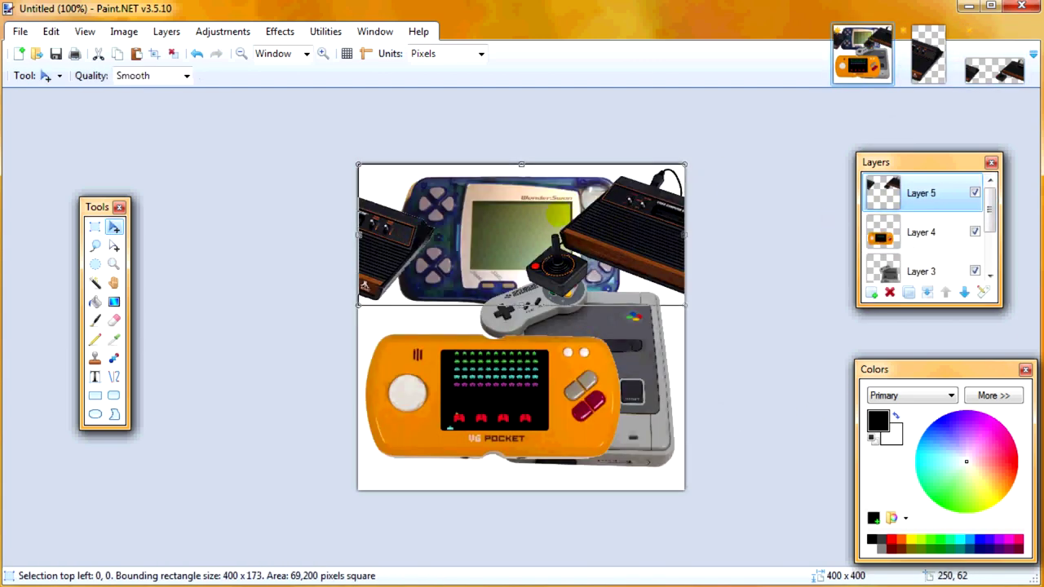
- Move the split Atari picture down to position 0, 41, keeping it flush with both canvas sides, and deselect it
drag(453, 246, 453, 278)
key(Down)
key(Left)
key(Right)
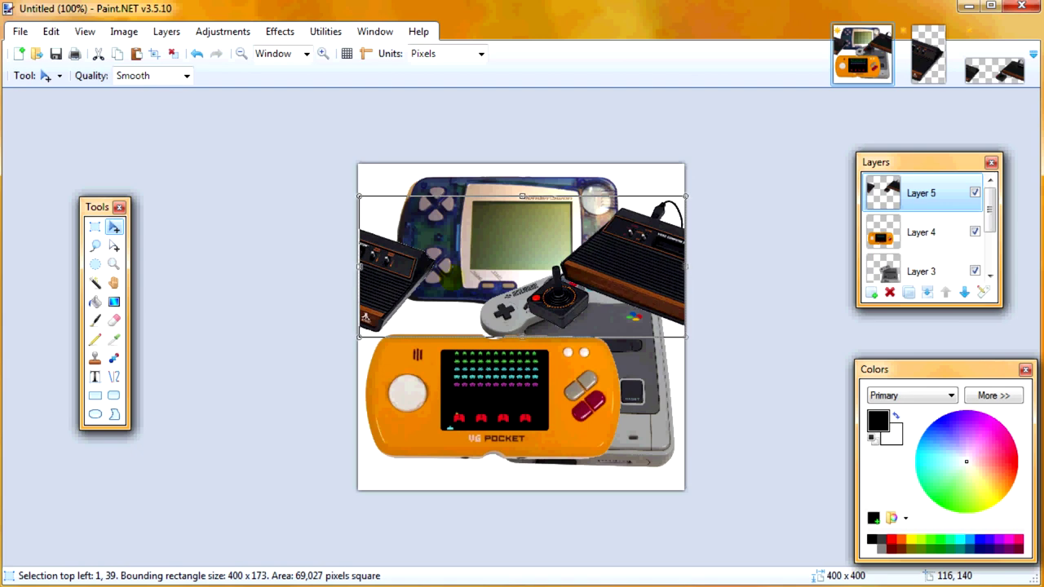
key(Left)
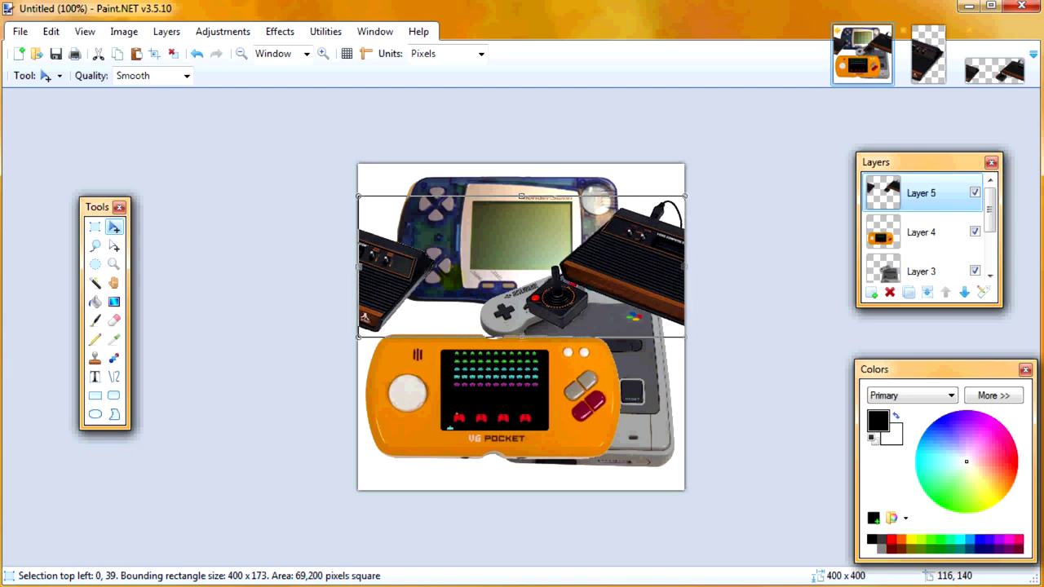
key(Down)
key(Down)
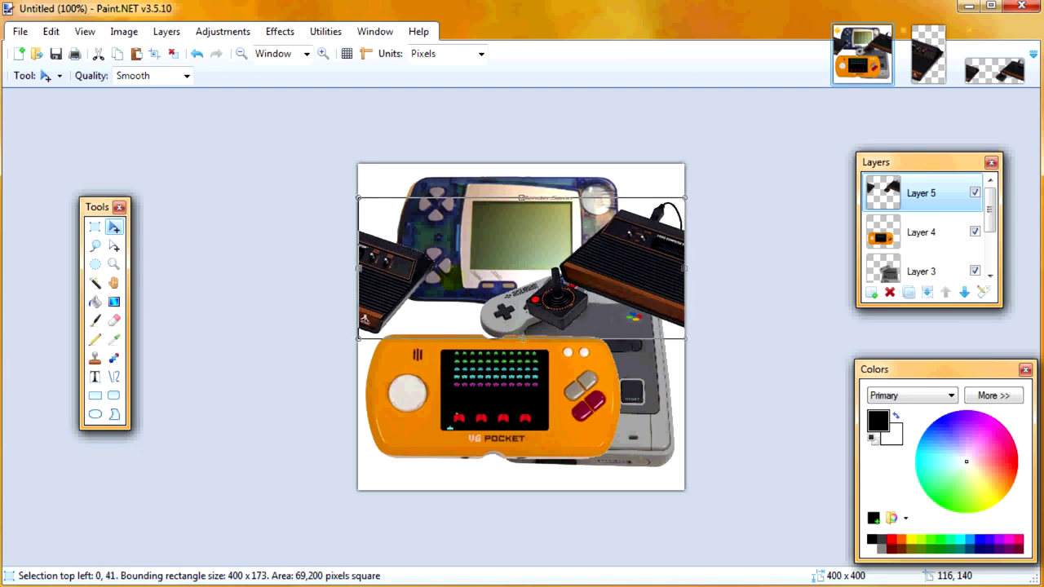
key(Down)
key(Up)
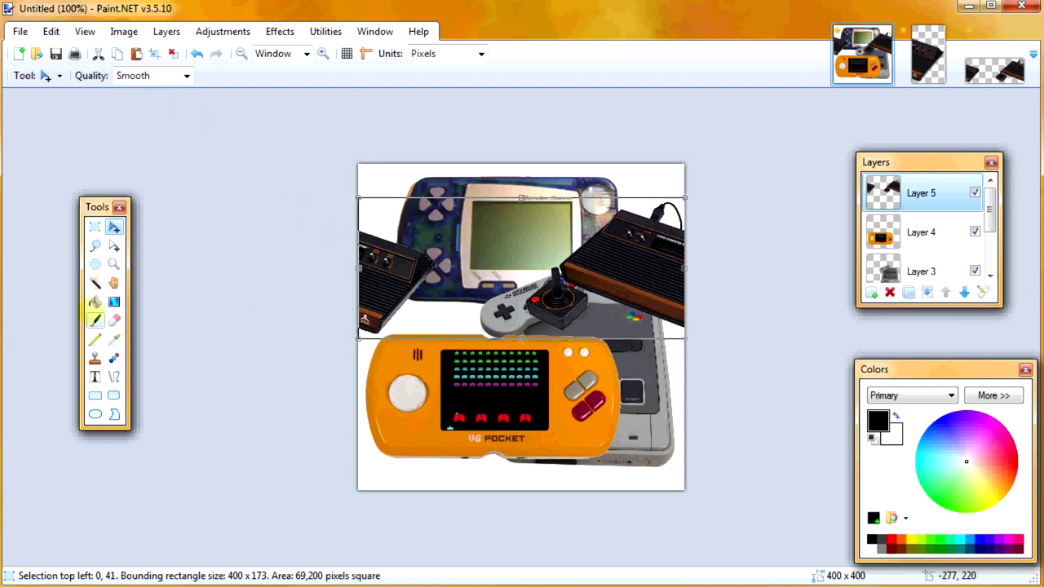
click(94, 245)
click(315, 233)
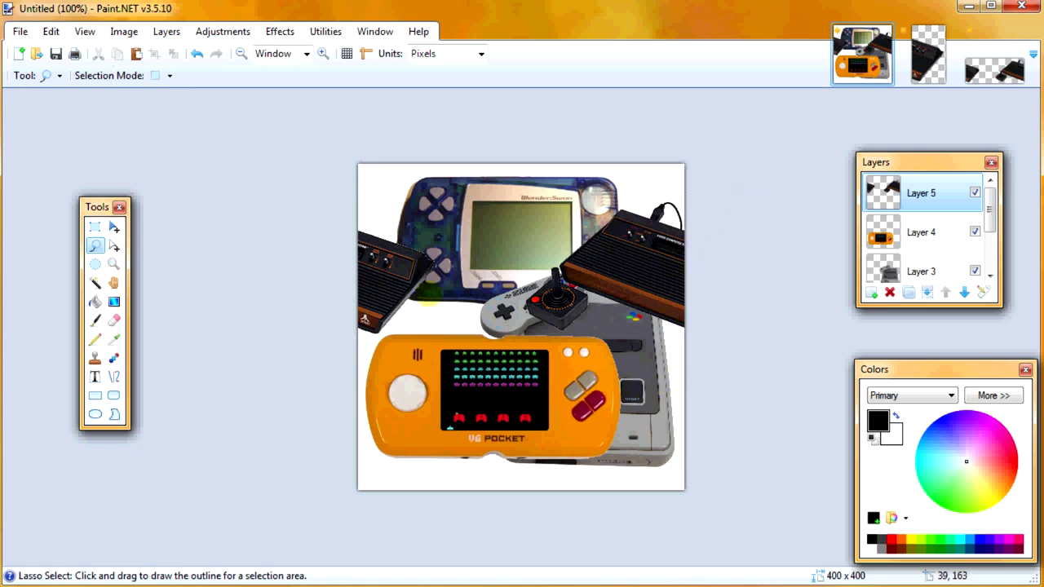
- Close the 100 x 173 pixel Atari piece image without saving it
click(928, 55)
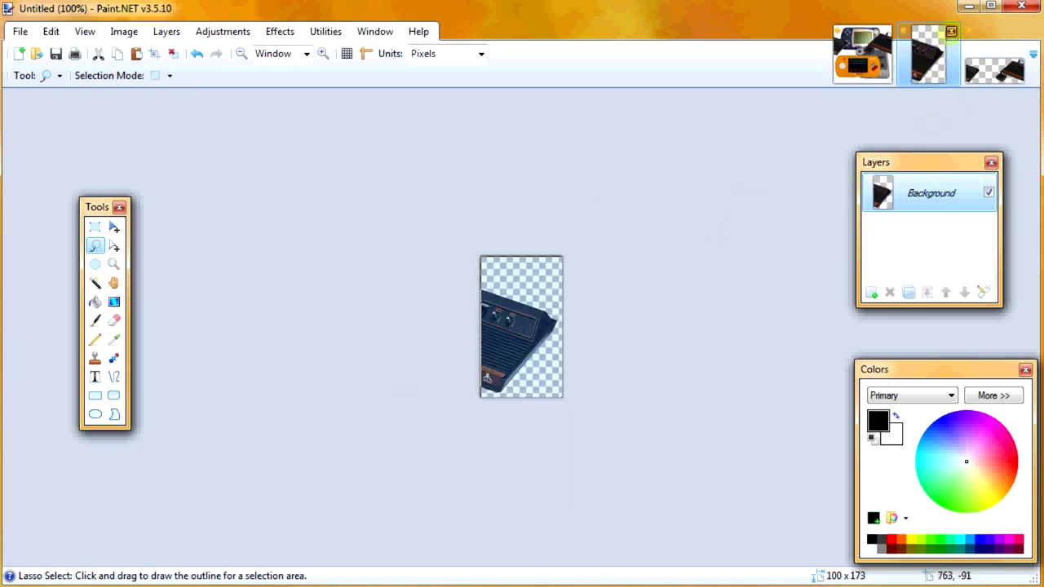
click(952, 31)
click(585, 335)
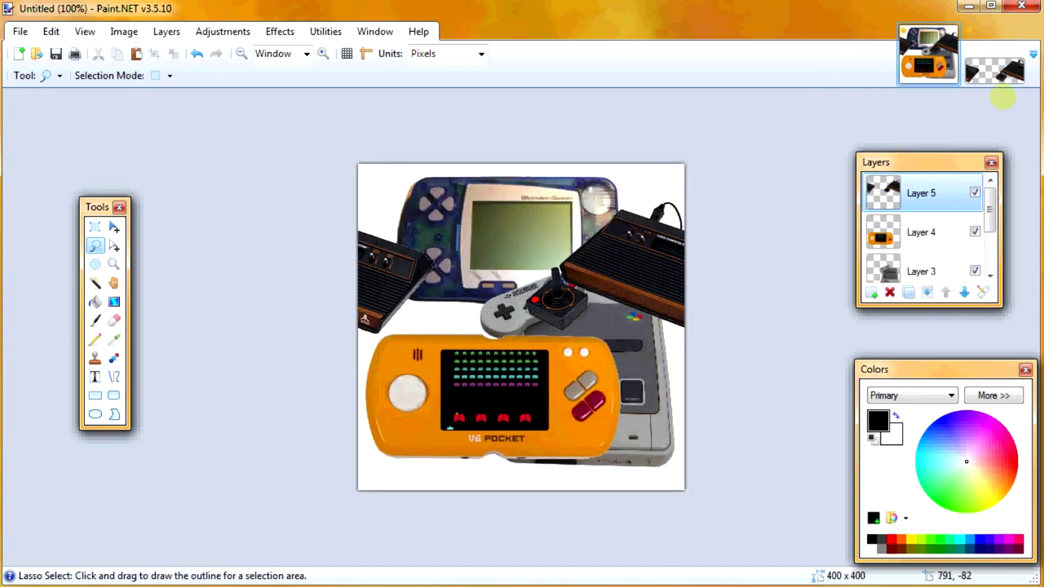
- Close the 400 x 173 pixel split Atari image without saving it
click(993, 61)
click(1018, 31)
click(566, 329)
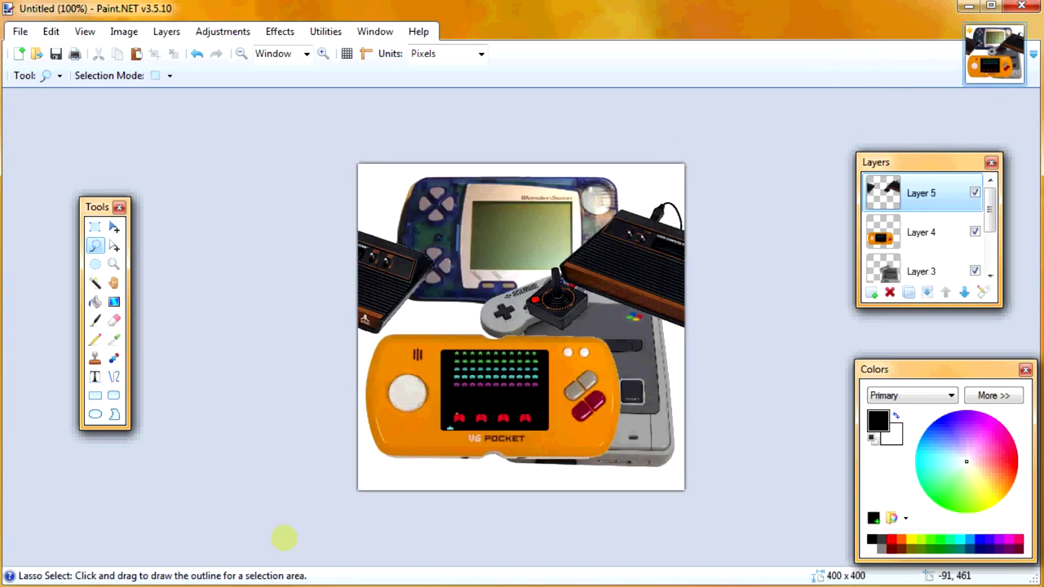
- Copy the 250px-NES-Console-Set picture from the images folder, paste it onto a new Layer 6 and place it at 50, 149
key(alt+Tab)
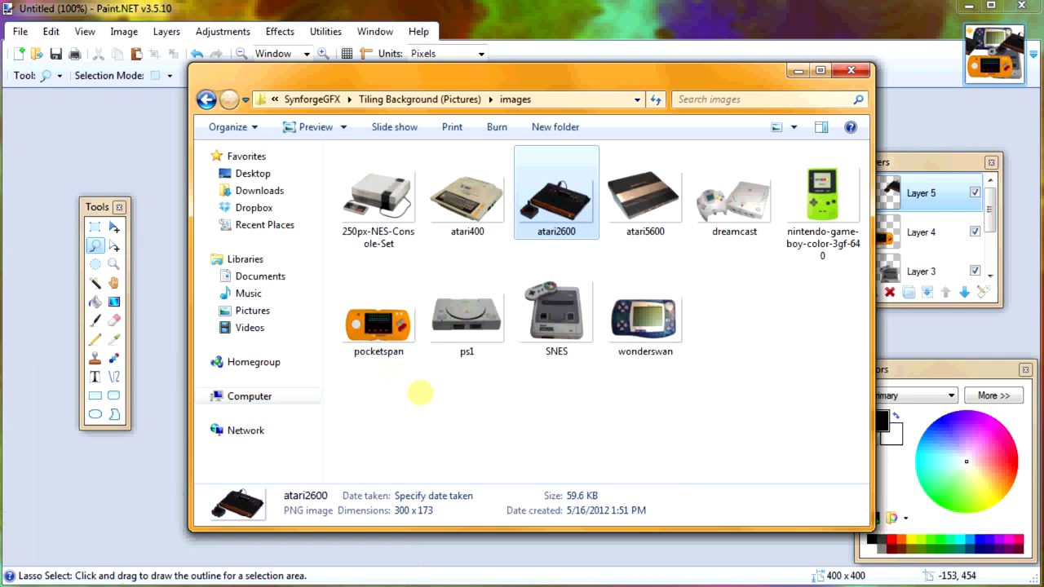
click(358, 208)
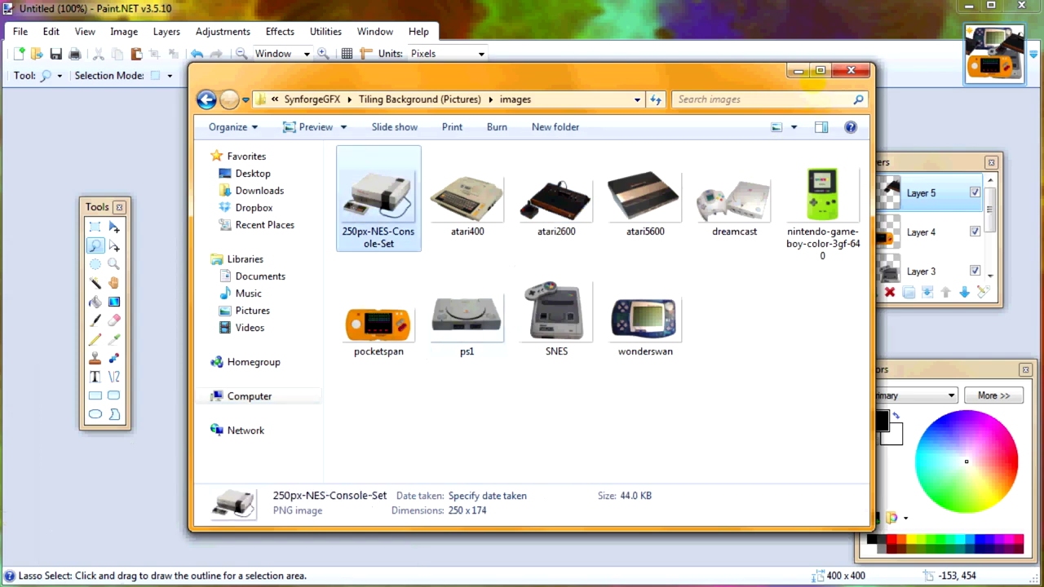
click(798, 70)
key(ctrl+shift+n)
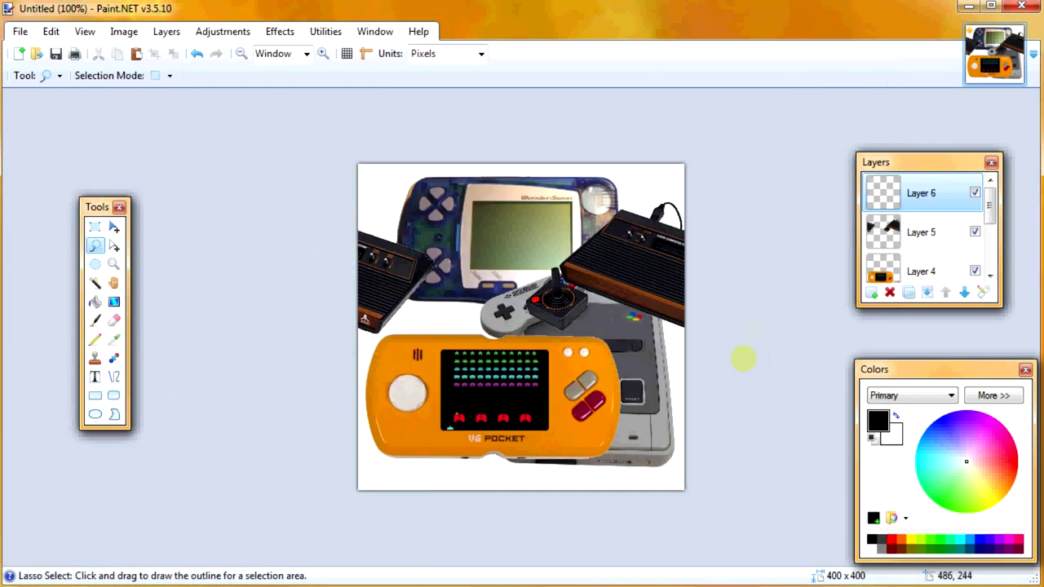
key(ctrl+v)
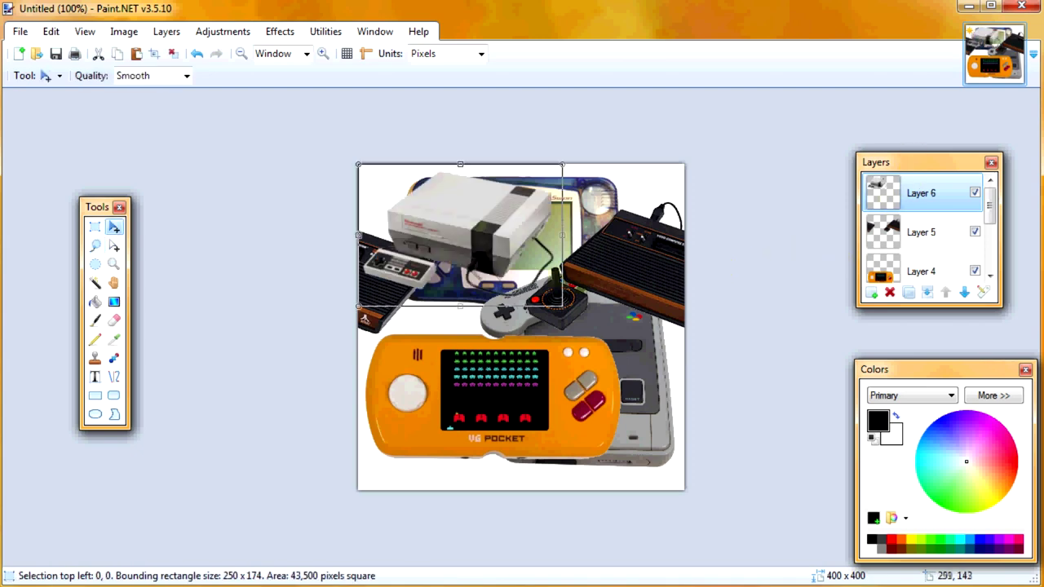
drag(490, 260, 512, 375)
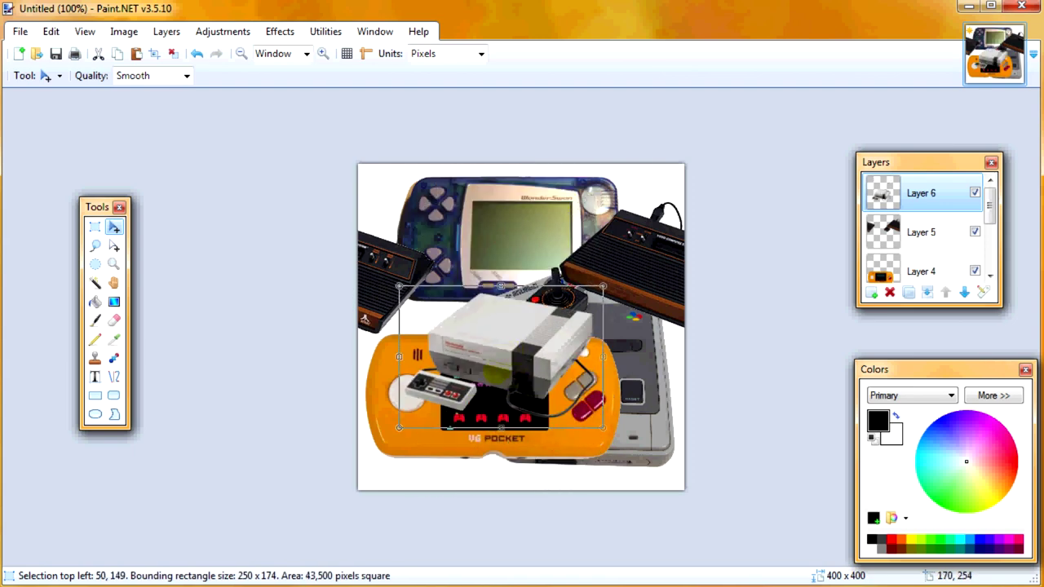
- Create two new 250 x 174 pixel images with the NES picture pasted into each, and switch to the first one
click(18, 53)
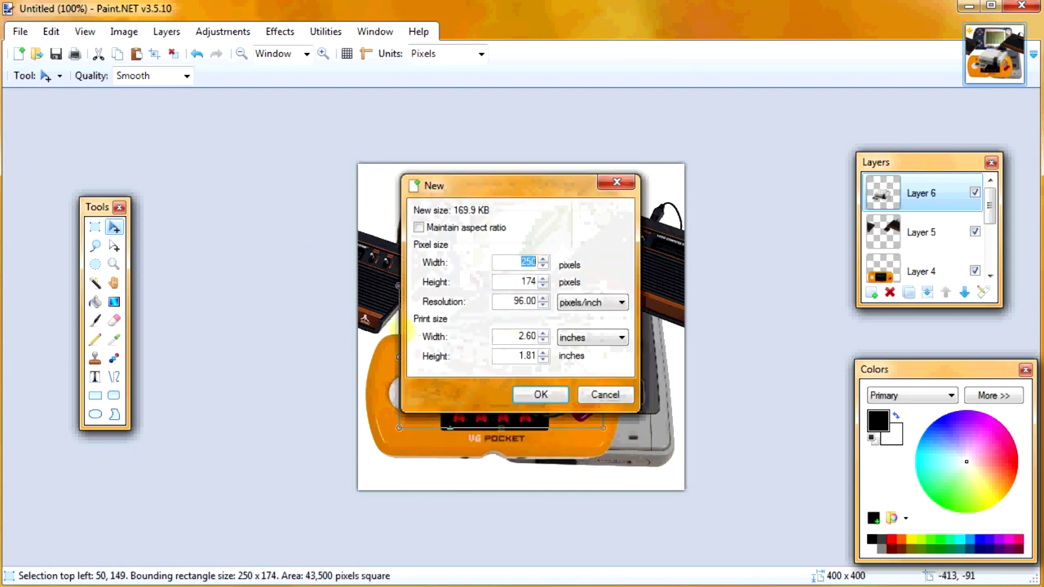
click(540, 393)
key(ctrl+v)
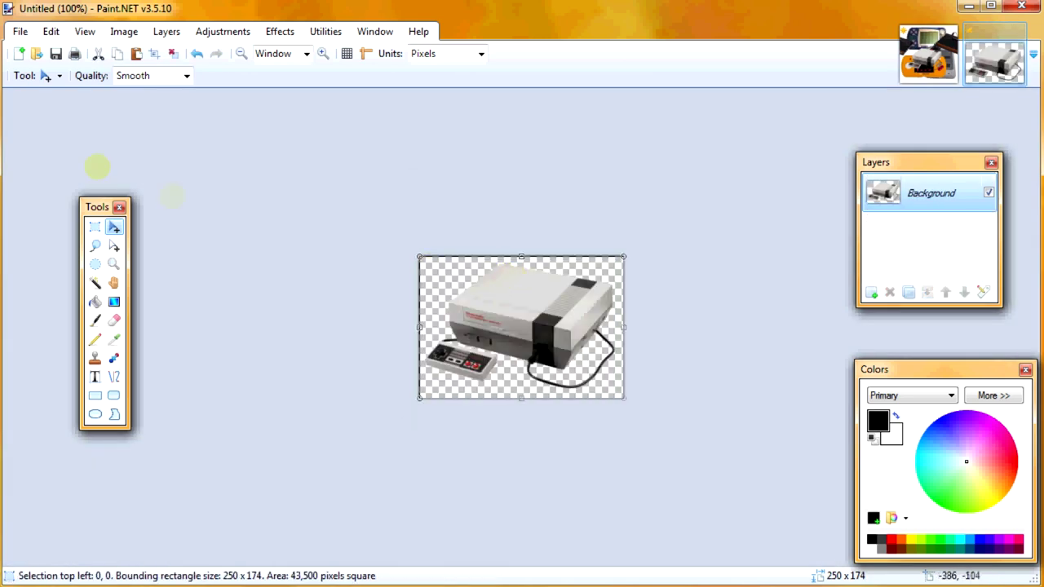
click(18, 53)
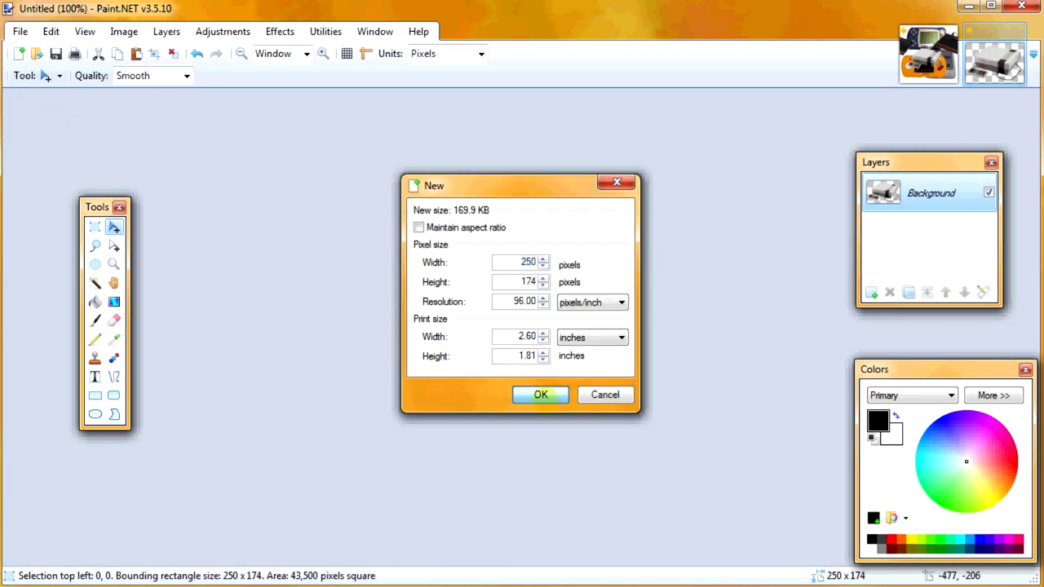
click(540, 394)
click(918, 78)
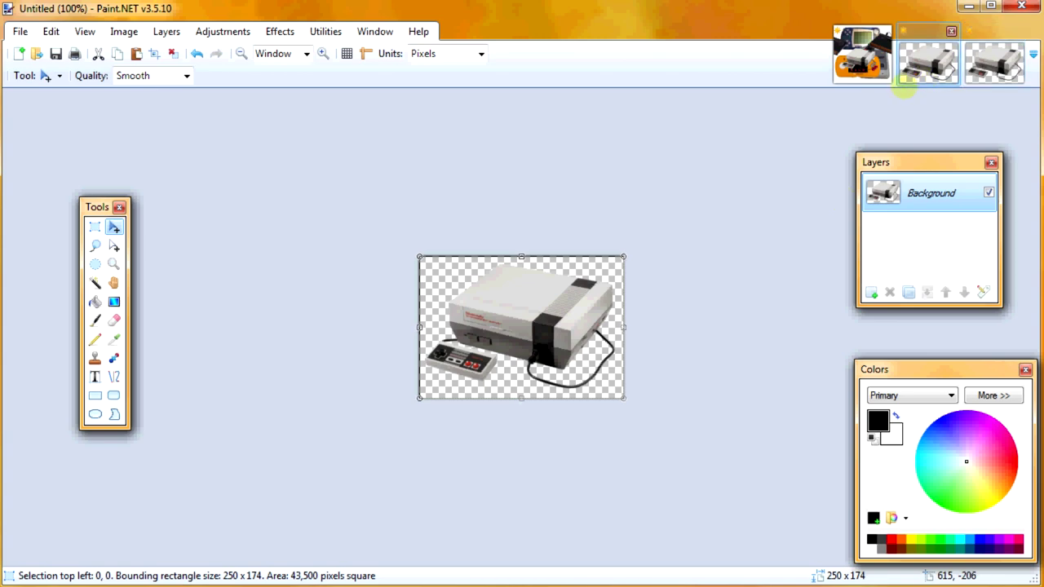
- Try a canvas width of 150 pixels with the top anchor on the first NES image, and undo it
click(124, 31)
click(171, 86)
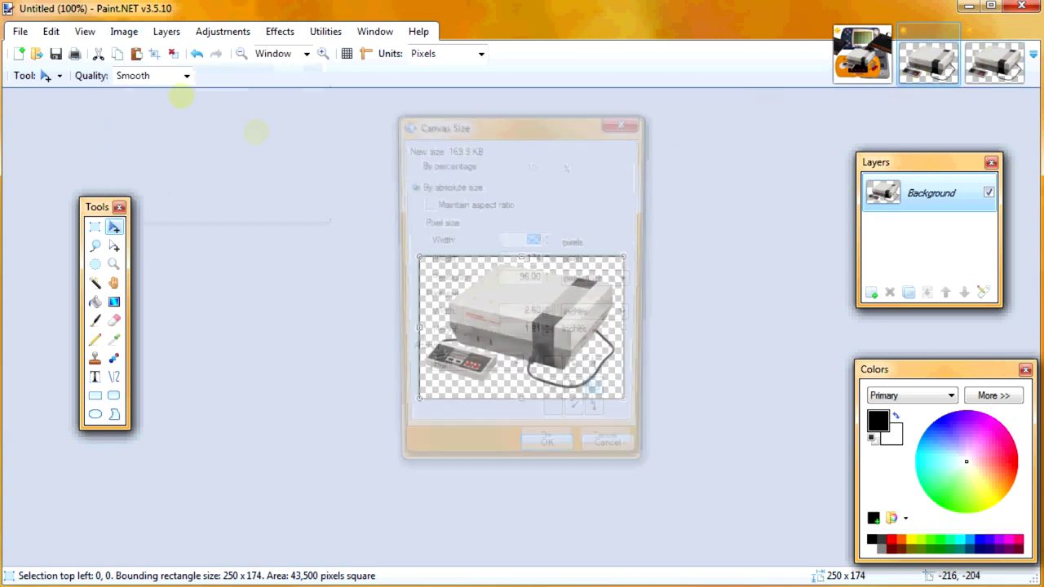
drag(481, 123, 746, 145)
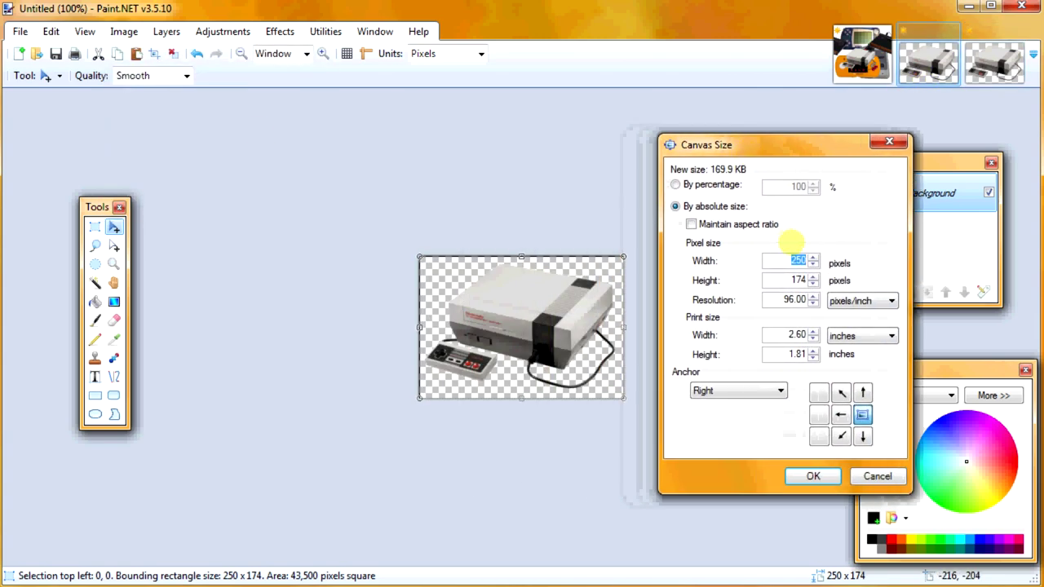
text(150)
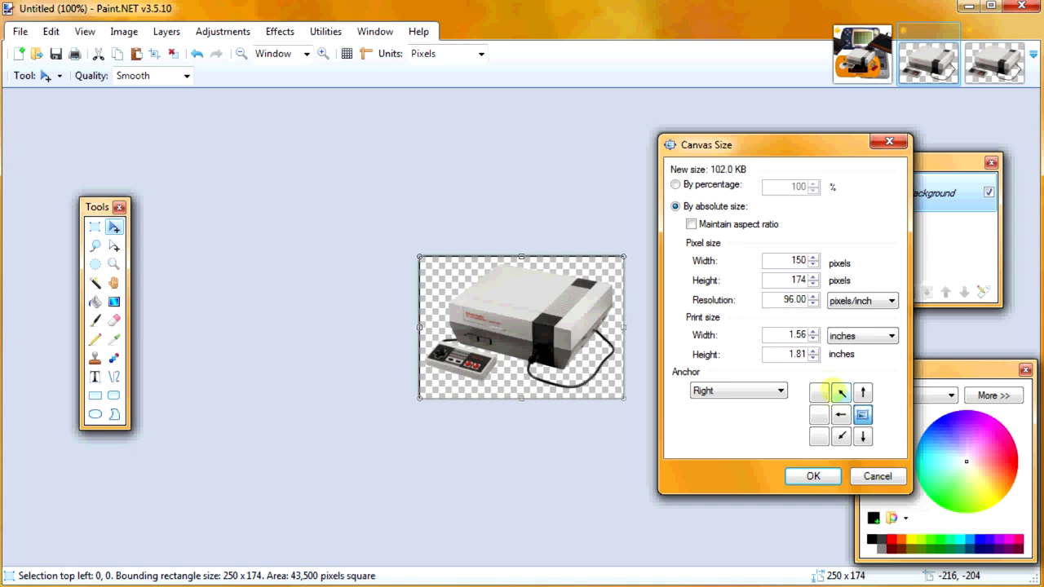
click(840, 392)
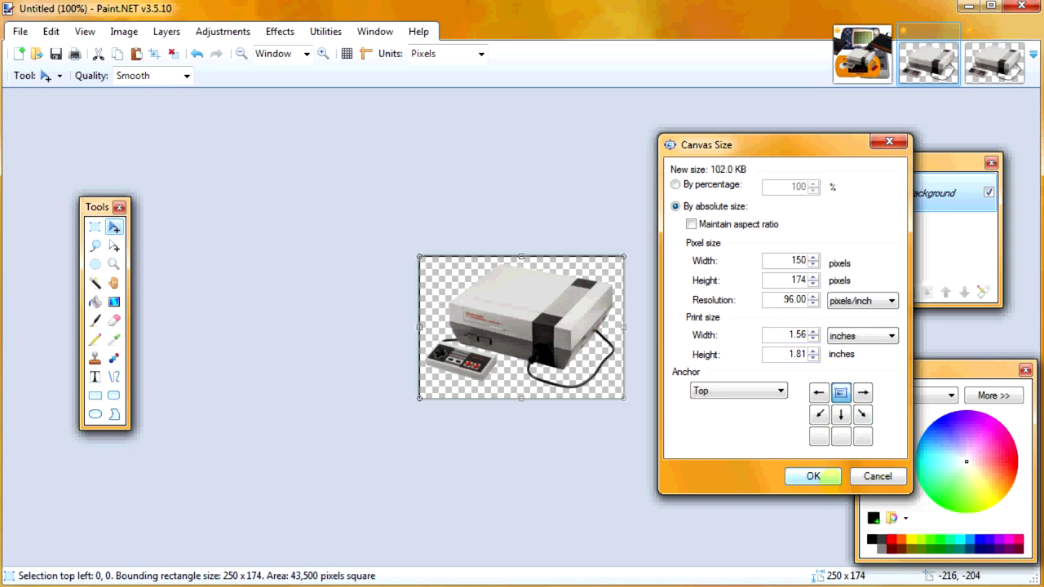
click(807, 476)
key(ctrl+z)
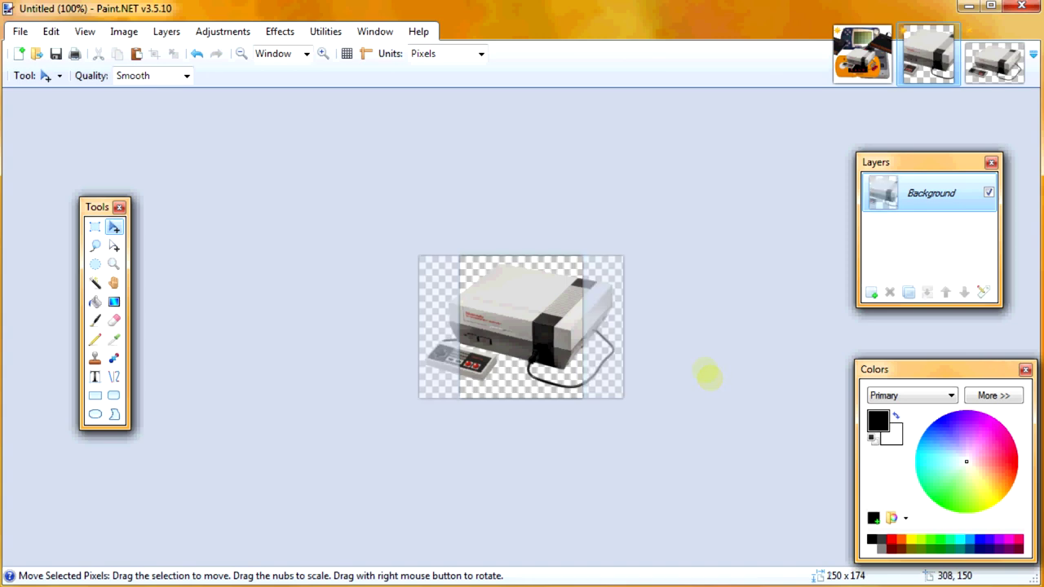
- Crop the first NES image's canvas to a height of 120 pixels, anchored at the top
click(124, 31)
click(161, 86)
double_click(530, 260)
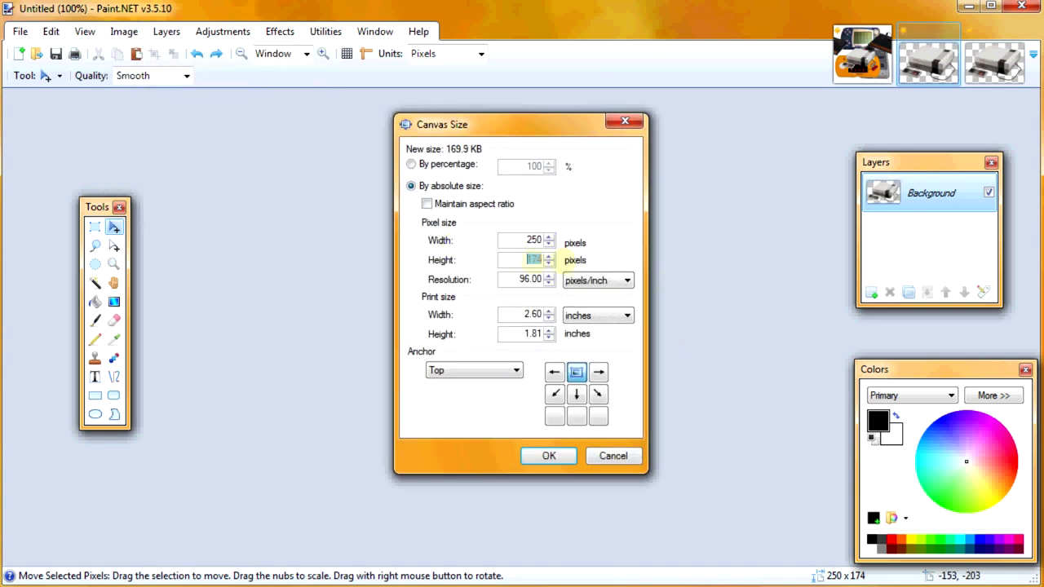
drag(506, 124, 730, 129)
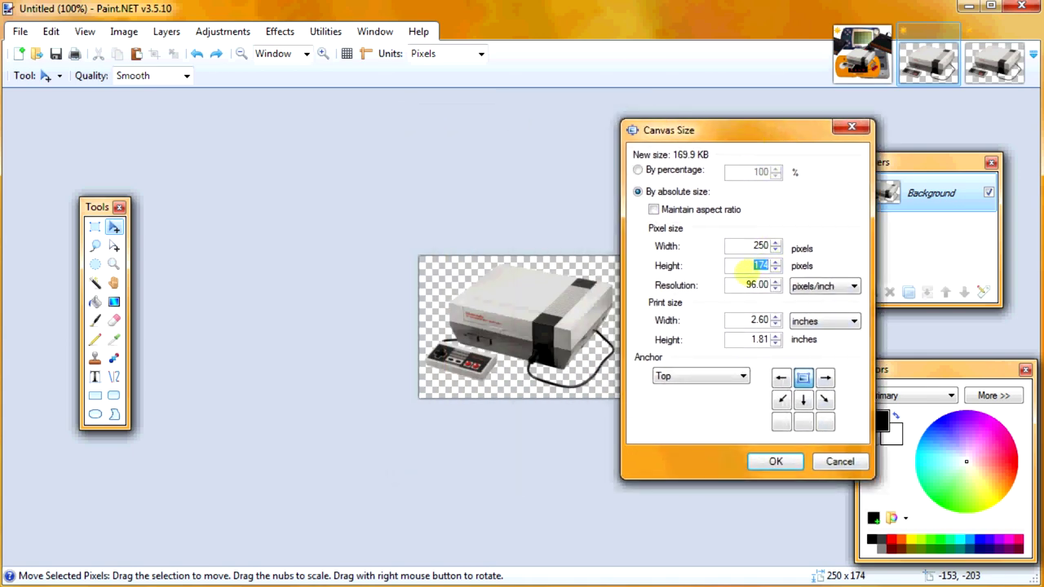
double_click(756, 265)
text(120)
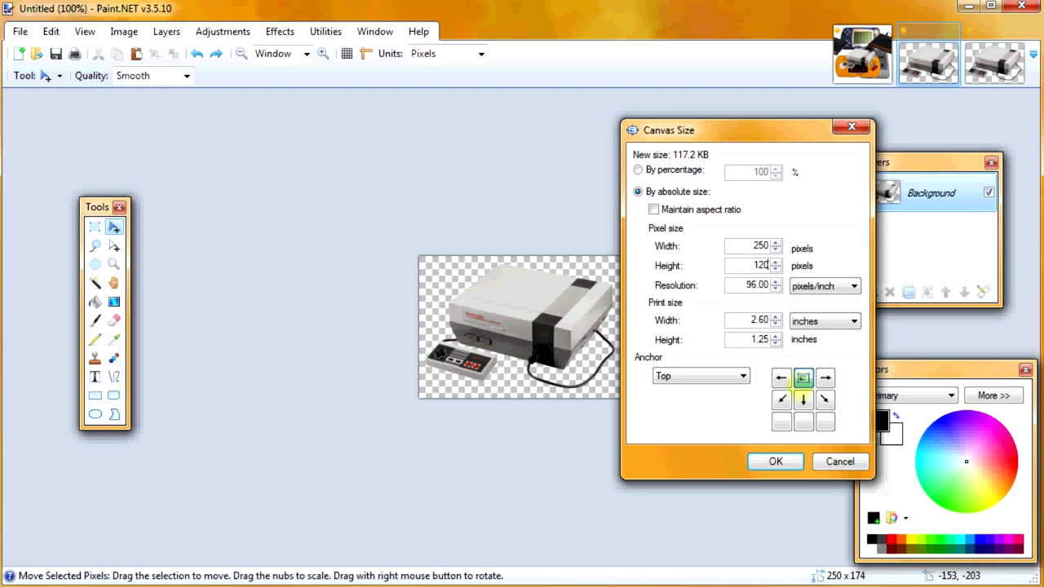
click(779, 459)
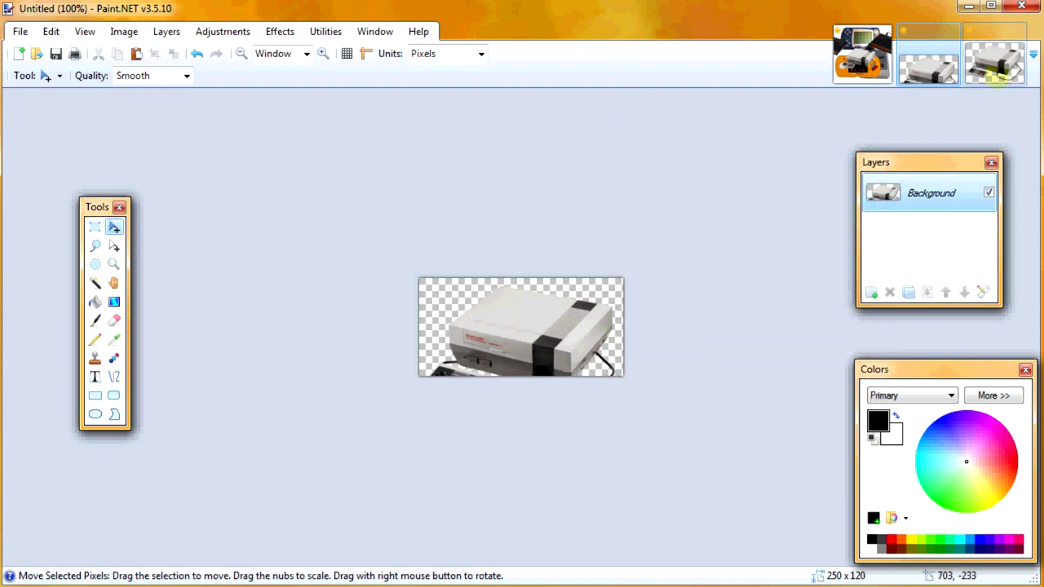
- Crop the second NES image's canvas to a height of 50 pixels, anchored at the bottom
click(124, 31)
click(143, 85)
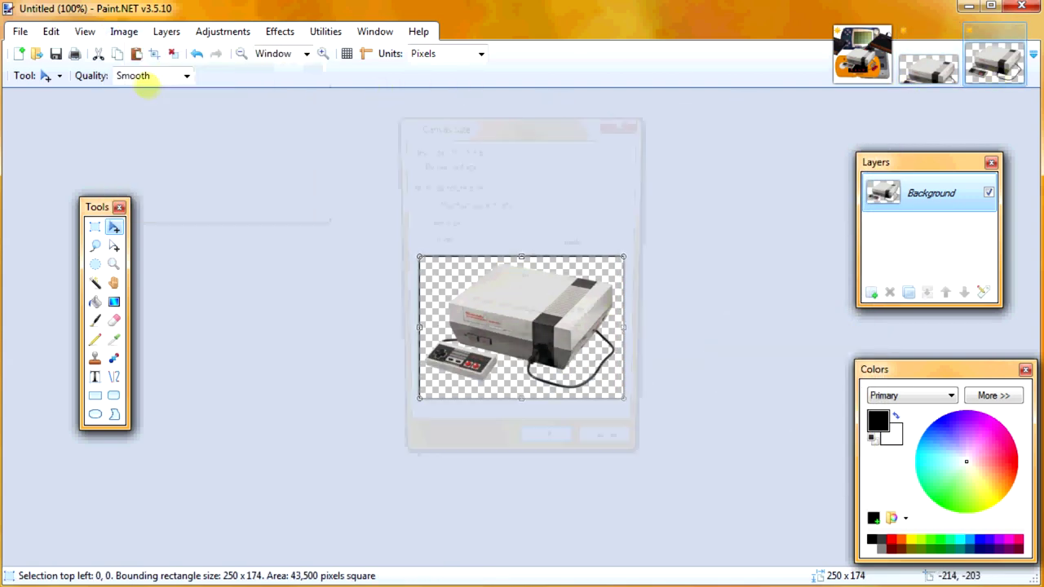
drag(526, 126, 779, 138)
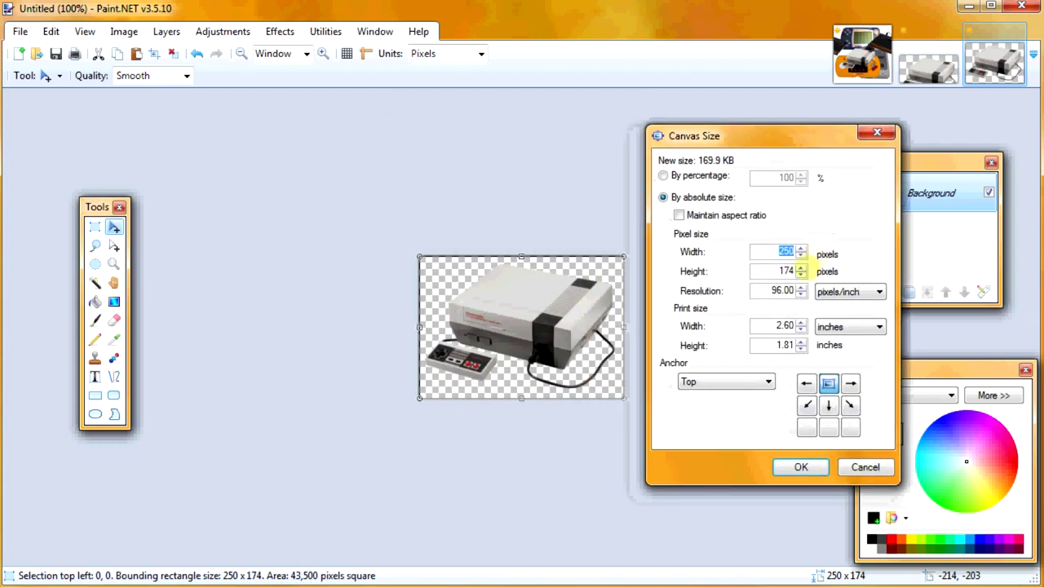
key(Tab)
text(50)
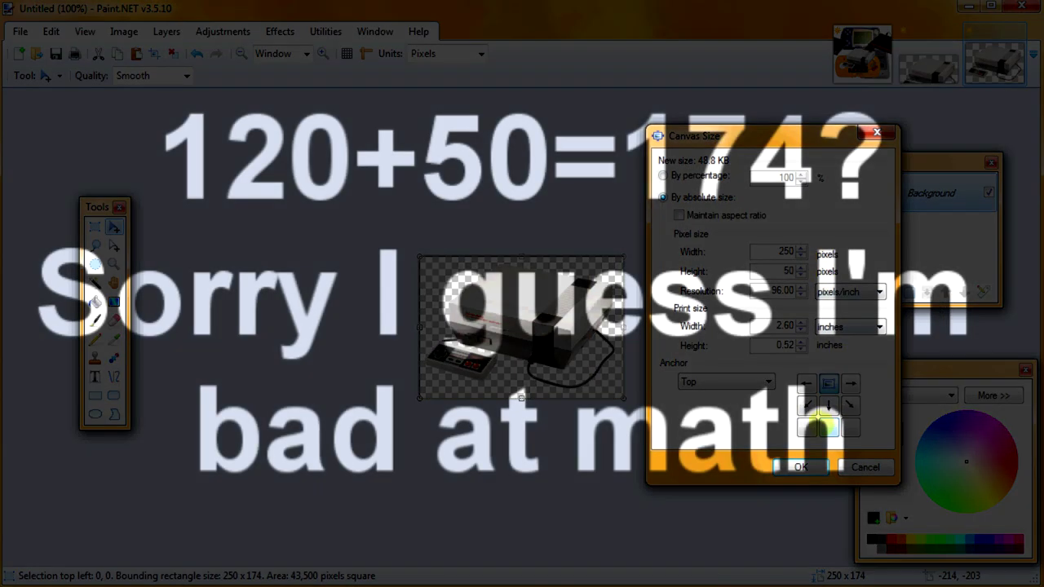
click(827, 425)
click(799, 466)
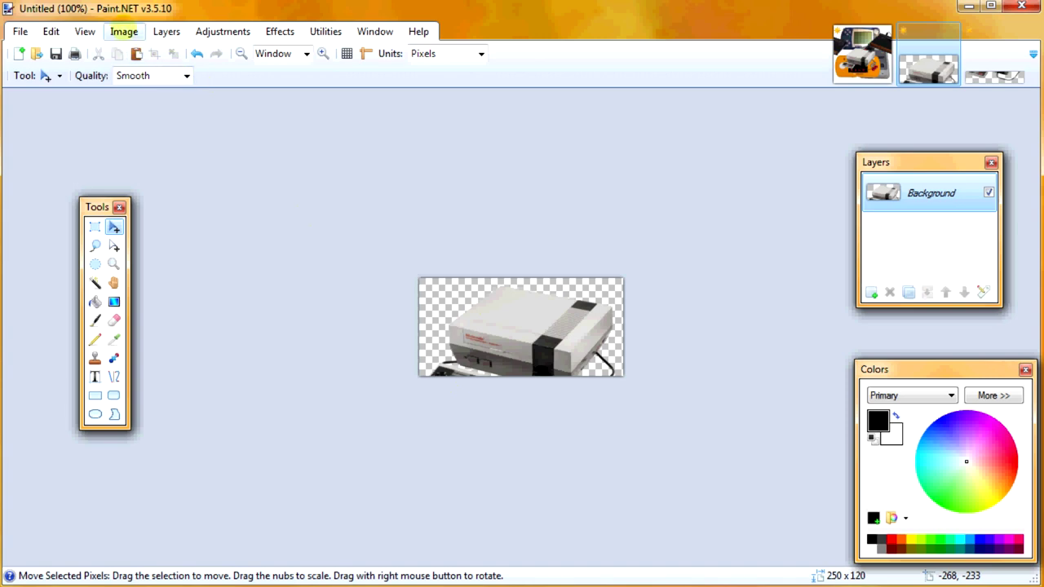
- Extend the canvas of the 250 x 120 pixel NES image to a height of 400 pixels, anchored at the bottom
click(124, 31)
click(163, 86)
drag(464, 128, 726, 147)
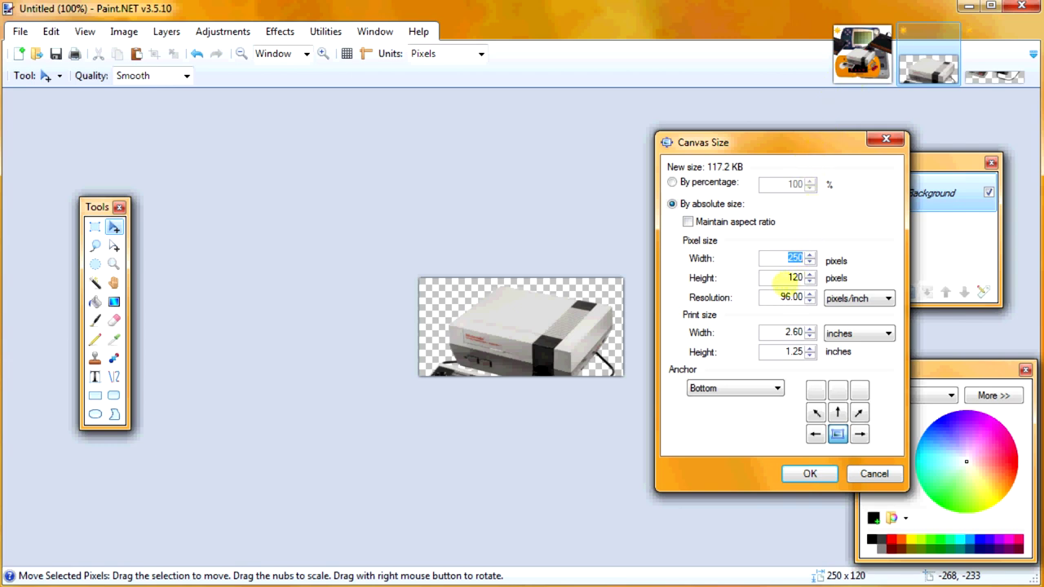
drag(789, 277, 903, 291)
drag(787, 277, 839, 276)
text(400)
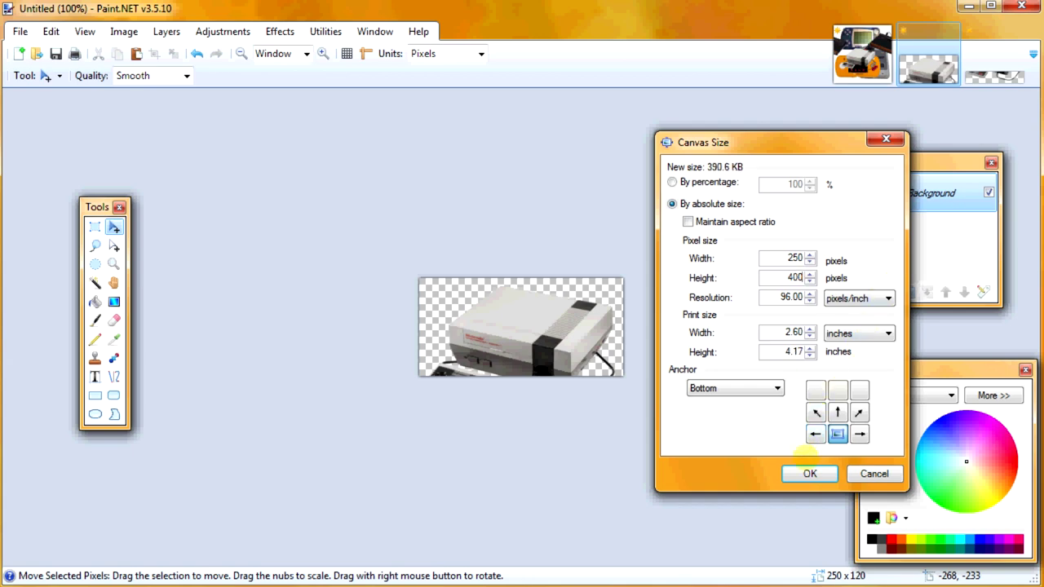
click(810, 473)
- Copy the whole 250 x 50 pixel NES strip and paste it at the top of the 250 x 400 pixel image
click(993, 69)
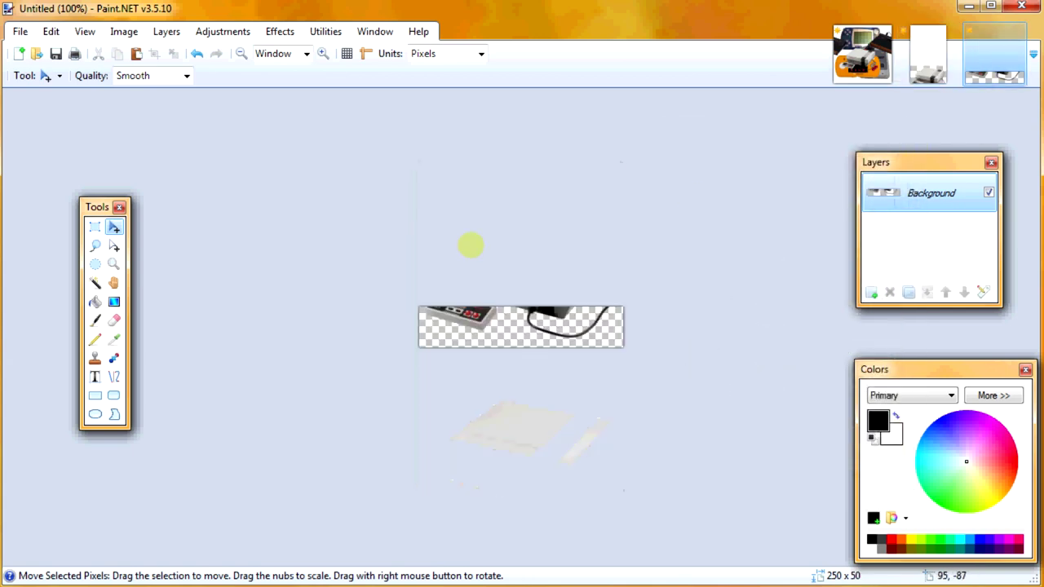
click(95, 227)
drag(361, 270, 897, 514)
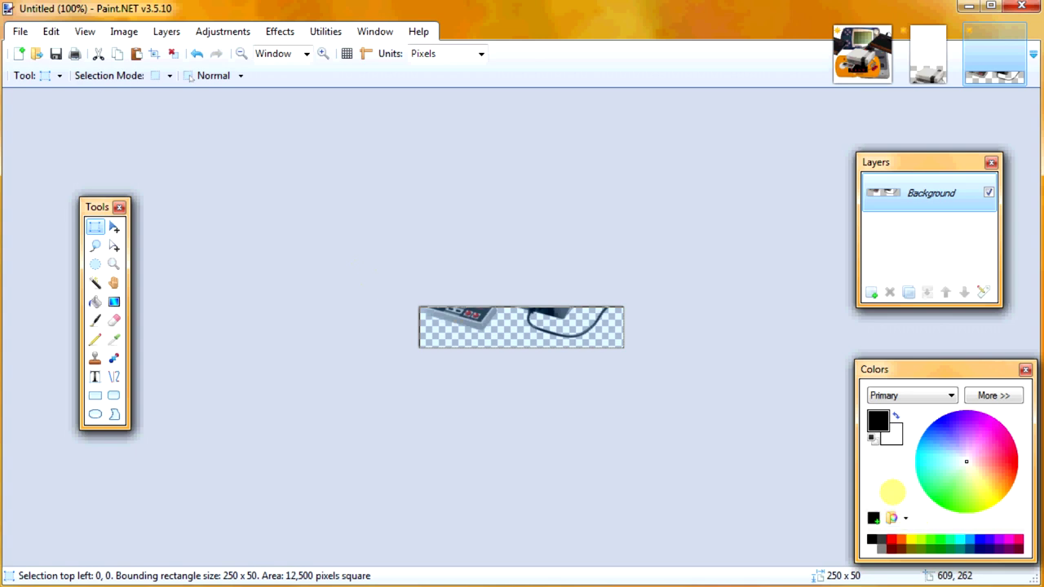
key(ctrl+c)
click(927, 53)
key(ctrl+v)
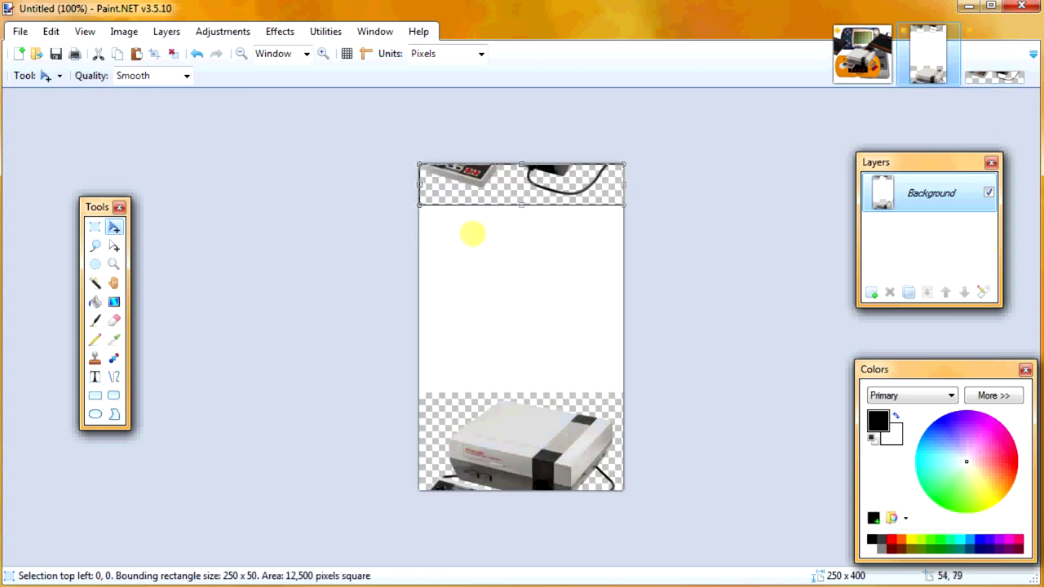
- Select the white area between the two NES pieces with the Magic Wand and delete it
click(94, 282)
click(566, 292)
key(Delete)
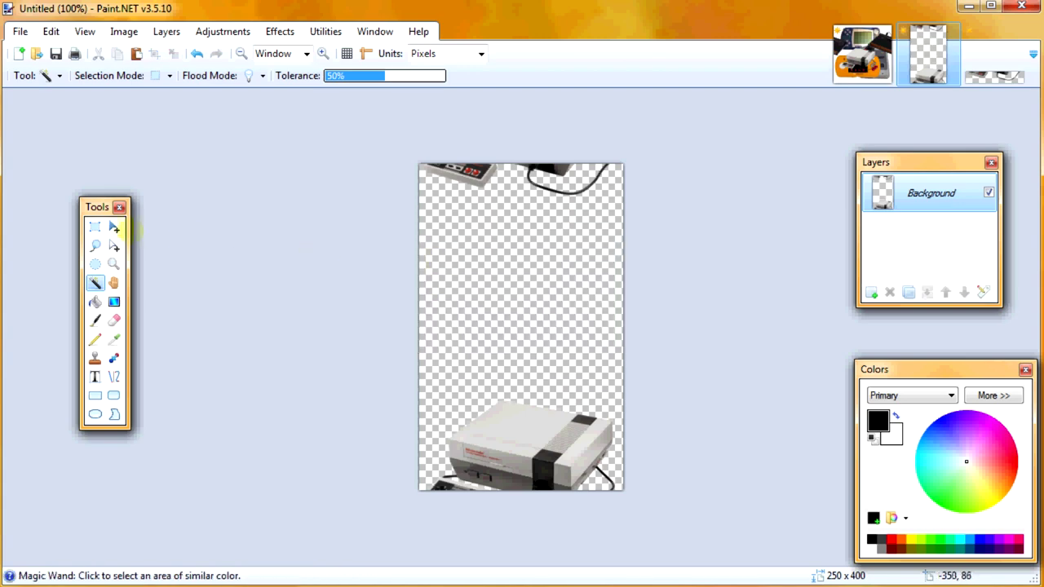
- Copy the whole 250 x 400 pixel split NES image and paste it onto the collage's Layer 6 in place of the uncut NES
click(94, 227)
key(ctrl+a)
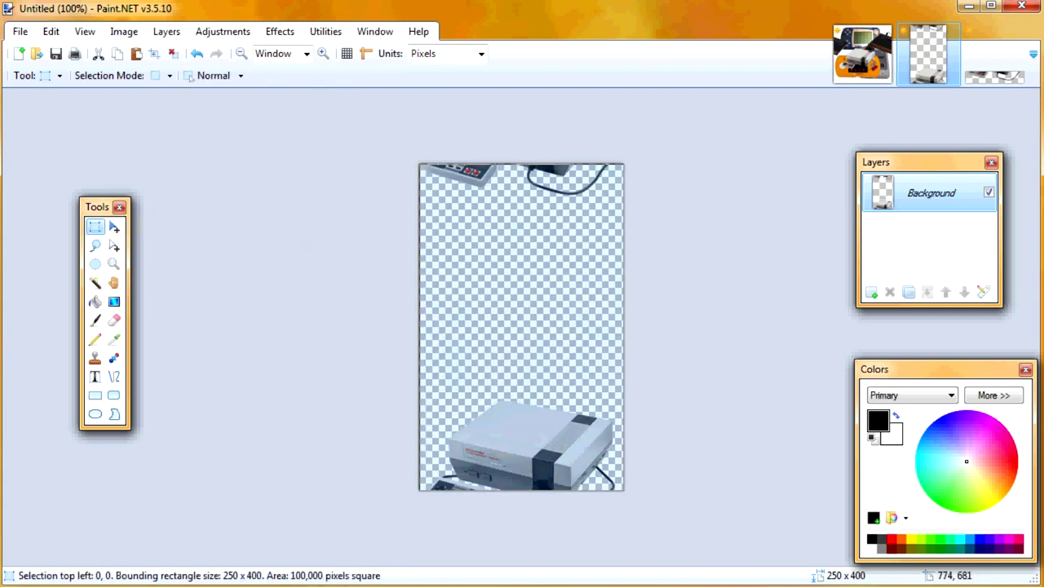
click(862, 54)
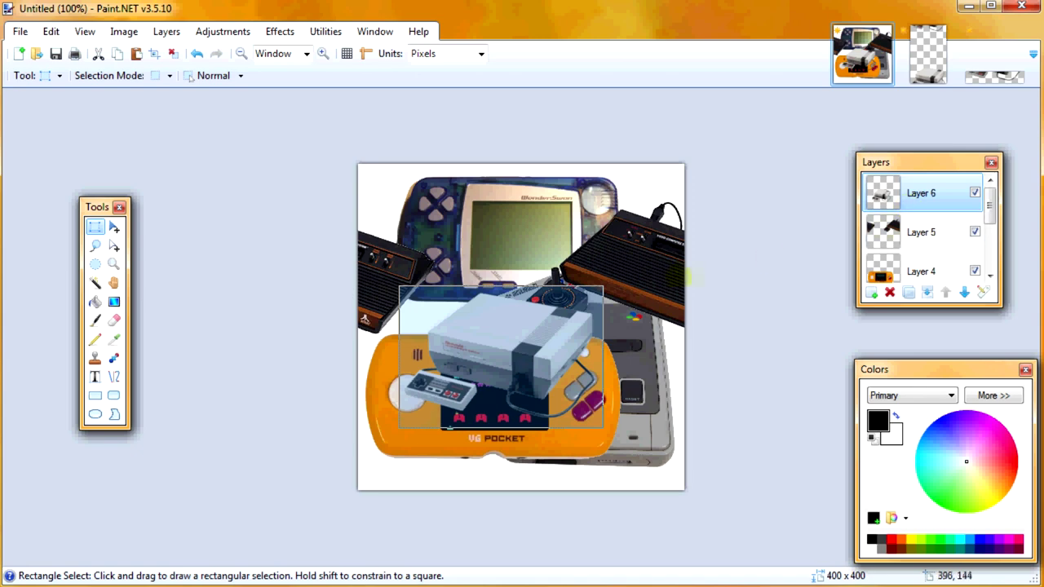
click(113, 227)
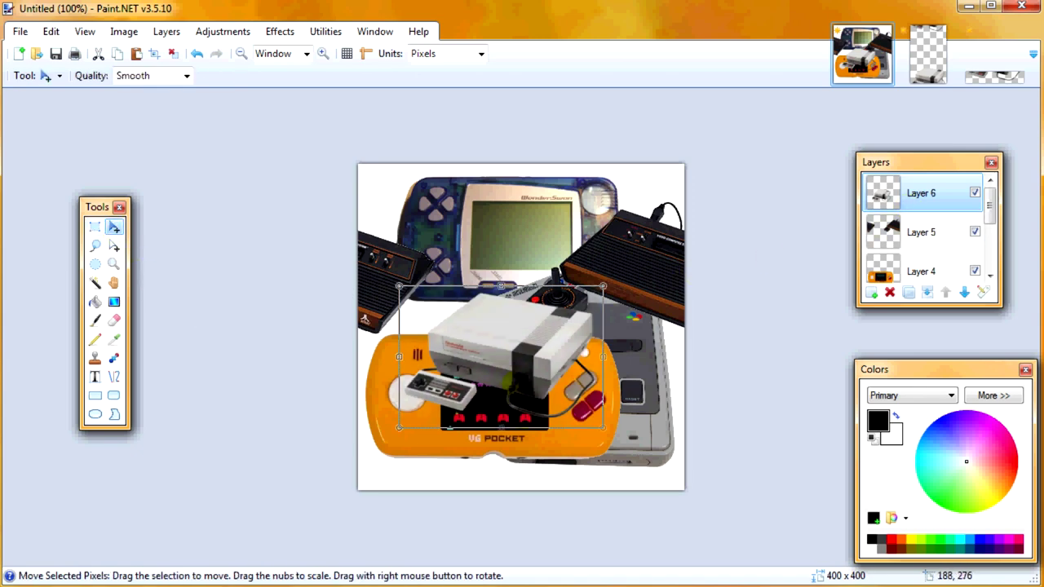
drag(827, 432, 107, 358)
key(ctrl+v)
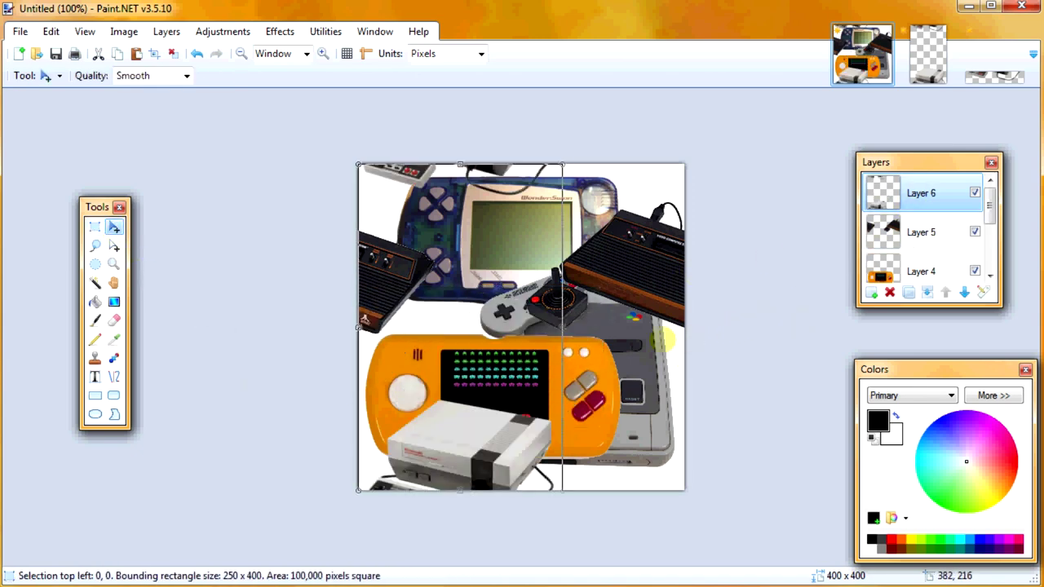
- Move the split NES picture across to position 43, 0, keeping it flush with the canvas top and bottom, and deselect it
key(Right)
key(Right)
key(Right)
key(Right)
key(Right)
key(Right)
key(Right)
key(Right)
key(Right)
key(Right)
key(Right)
key(Right)
key(Right)
key(Right)
key(Right)
key(Right)
key(Right)
key(Right)
key(Right)
key(Right)
key(Right)
key(Right)
key(Right)
key(Right)
key(Right)
key(Right)
key(Right)
key(Right)
key(Right)
key(Right)
key(Right)
key(Right)
key(Right)
key(Right)
key(Right)
key(Right)
key(Right)
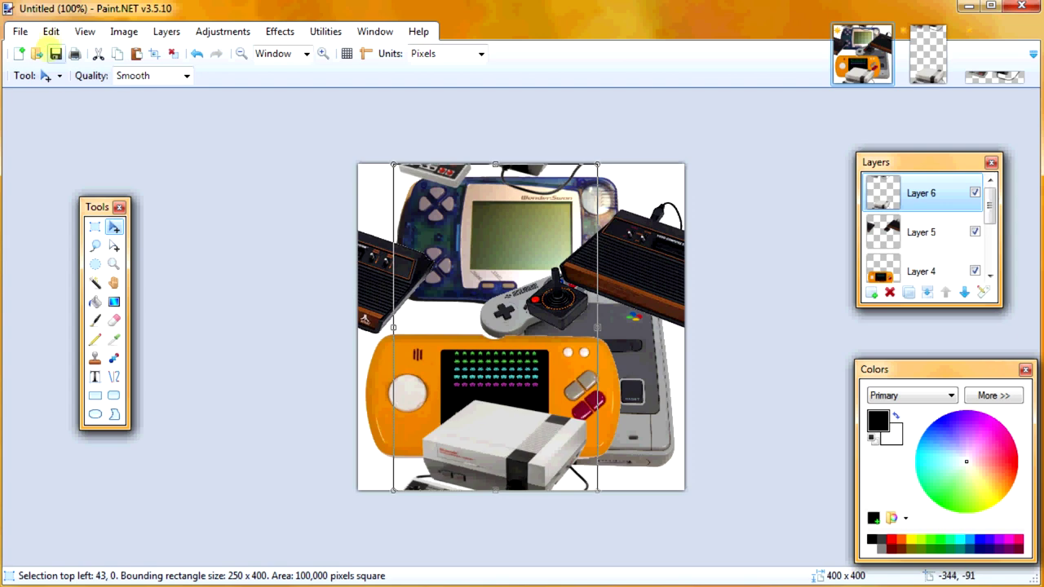
click(51, 31)
click(243, 255)
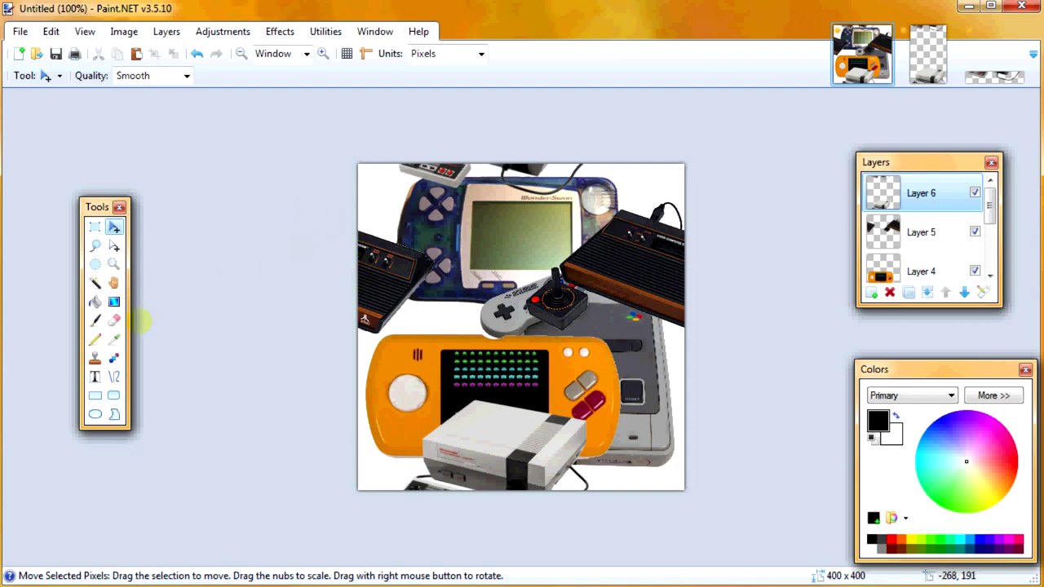
- Copy the nintendo-game-boy-color-3gf-640 picture from the images folder and return to the collage
click(225, 538)
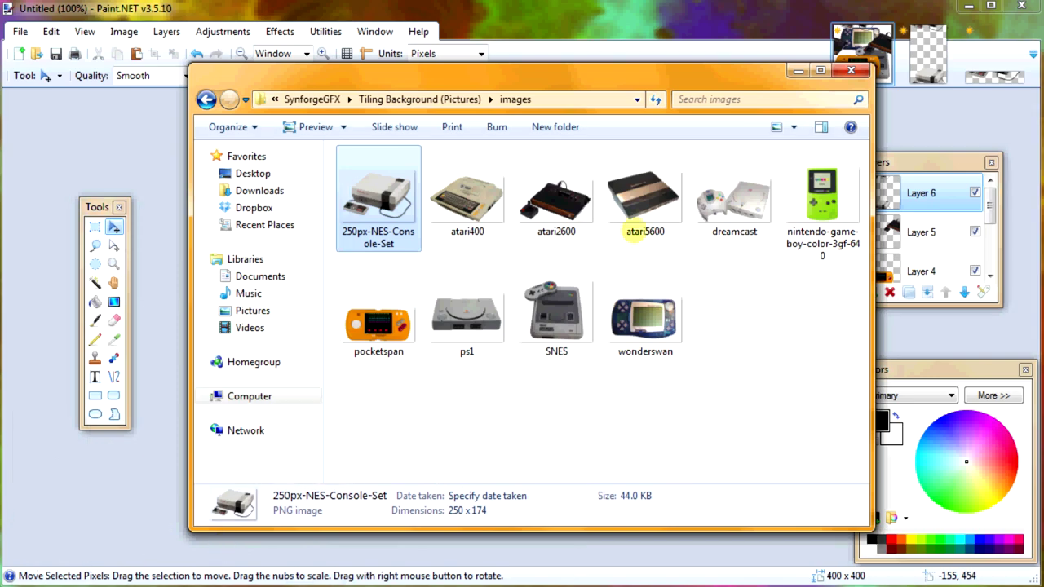
click(801, 214)
right_click(803, 208)
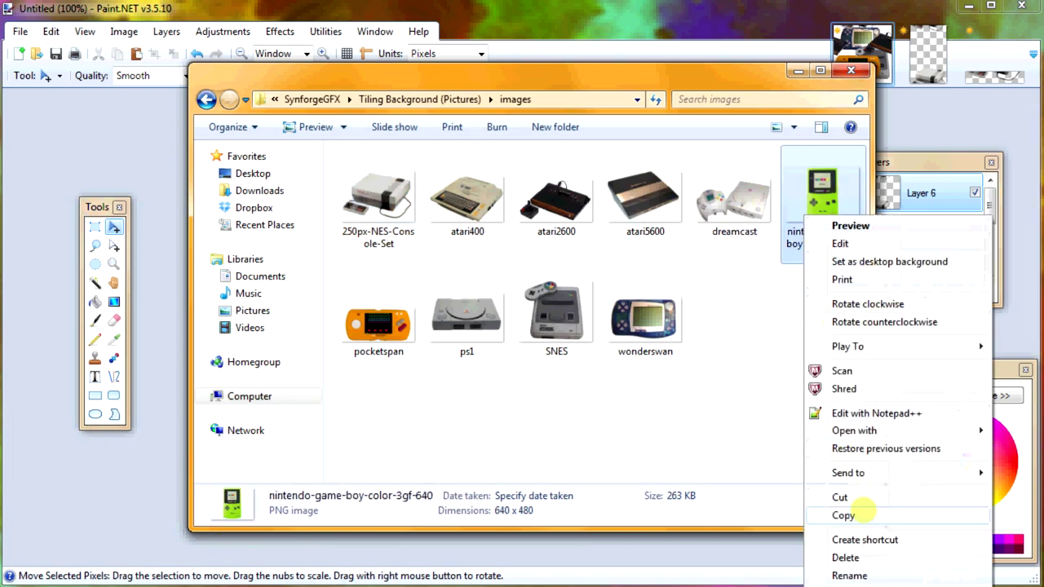
click(848, 513)
click(797, 70)
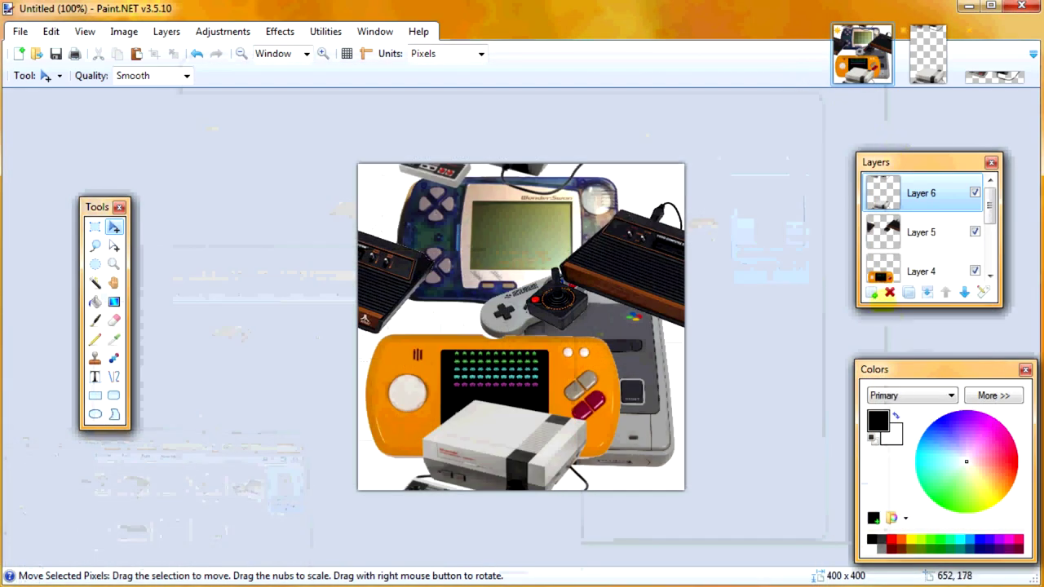
- Paste the Game Boy onto a new top layer without enlarging the canvas, scale it to 384 x 288 pixels and place it at 3, 37
click(870, 292)
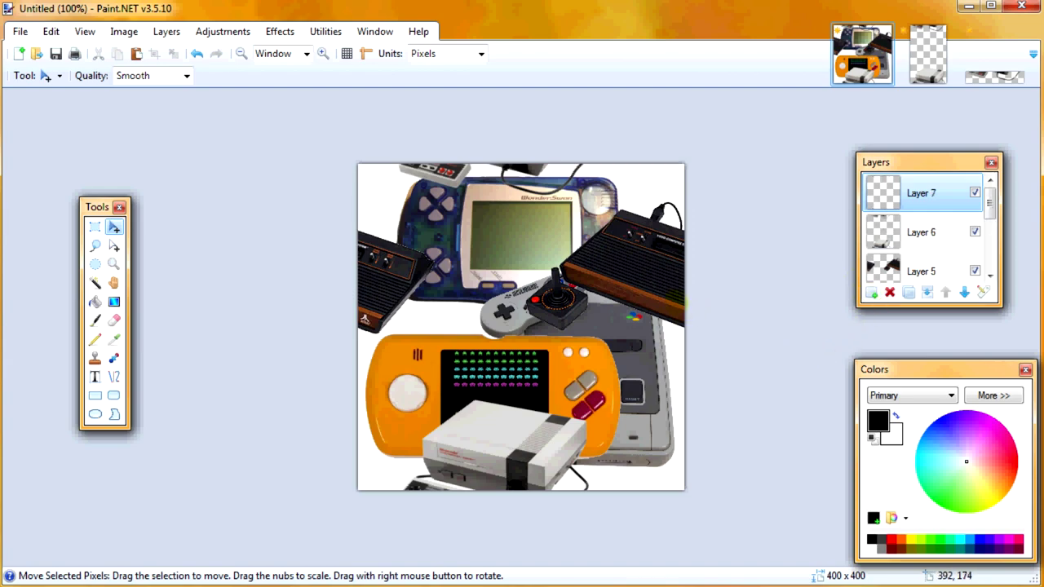
key(ctrl+v)
click(481, 352)
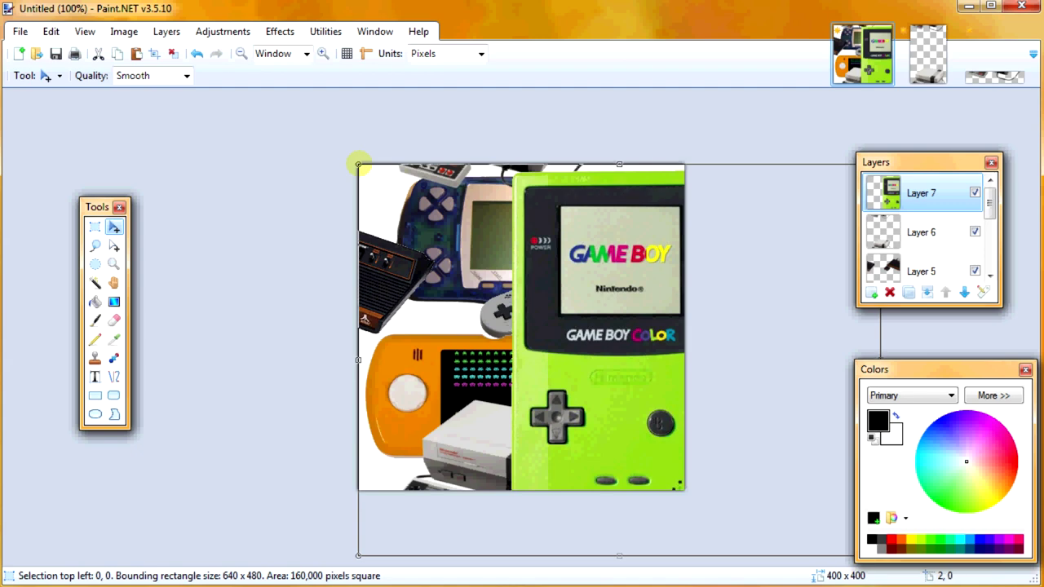
drag(357, 159, 531, 320)
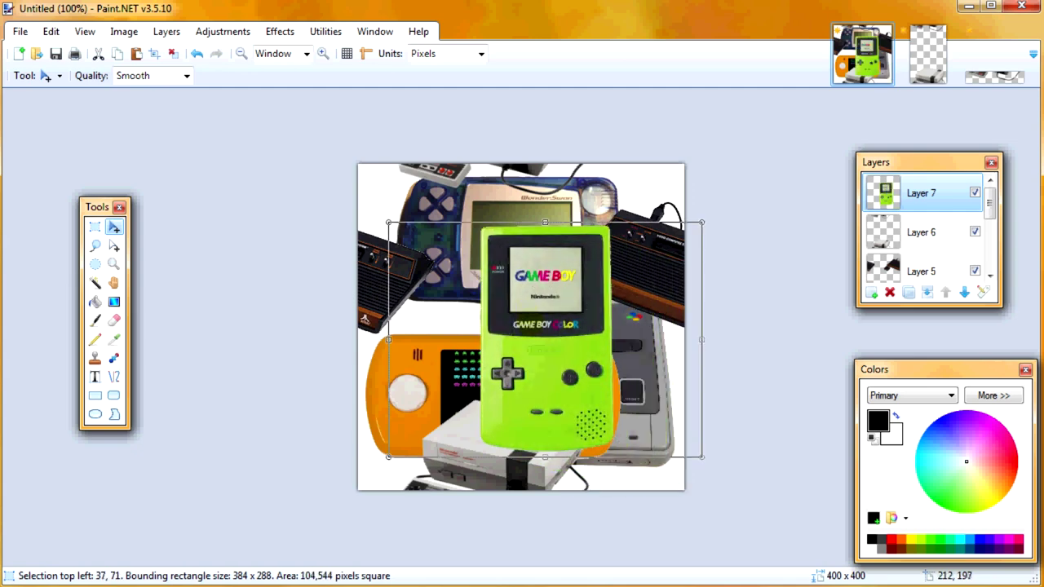
drag(532, 326, 528, 299)
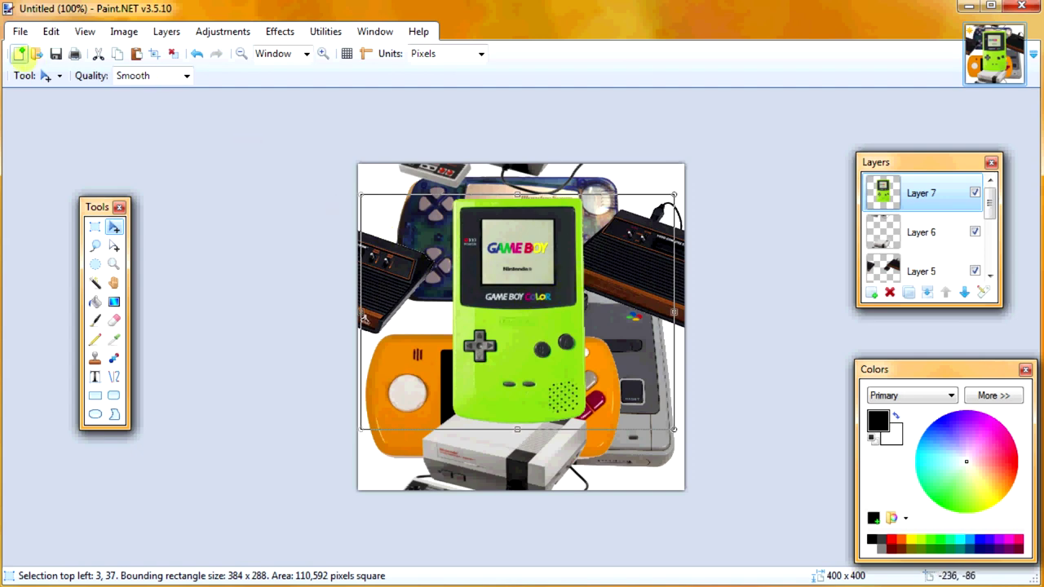
- Create four new 384 x 288 pixel images and paste the resized Game Boy picture into each
click(19, 54)
key(Return)
key(ctrl+v)
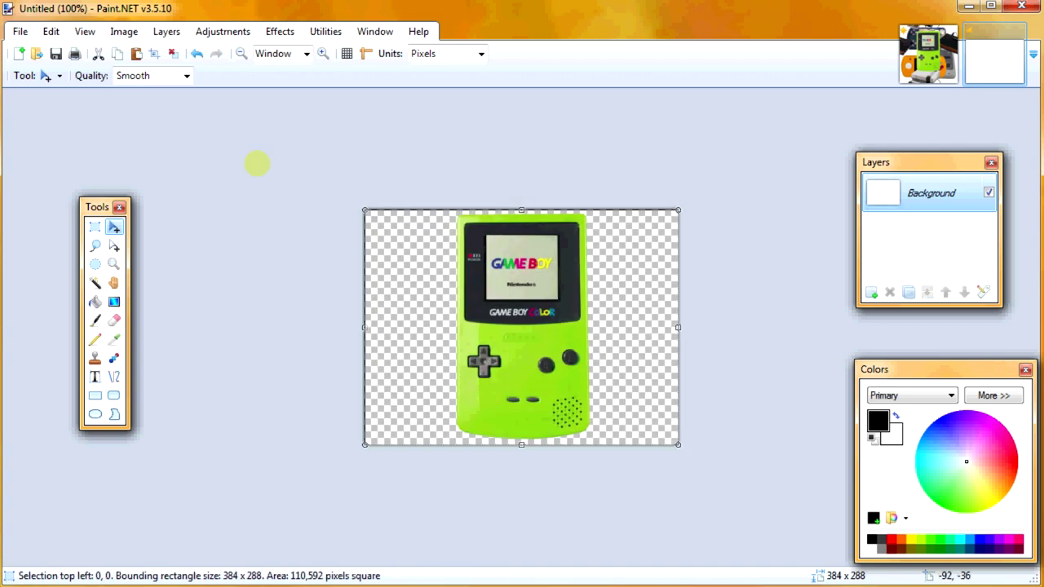
click(18, 54)
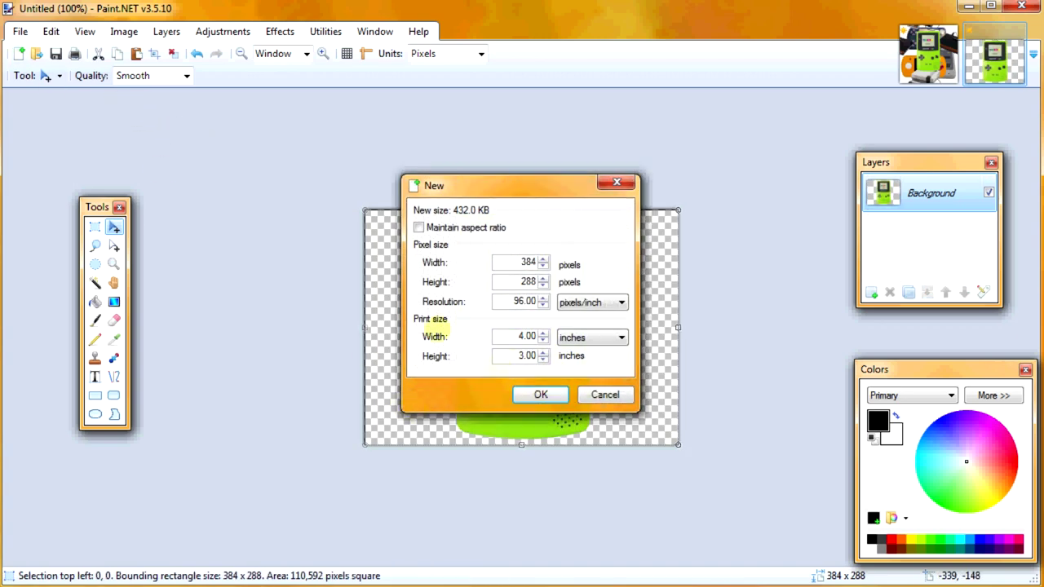
key(Return)
key(ctrl+v)
click(18, 54)
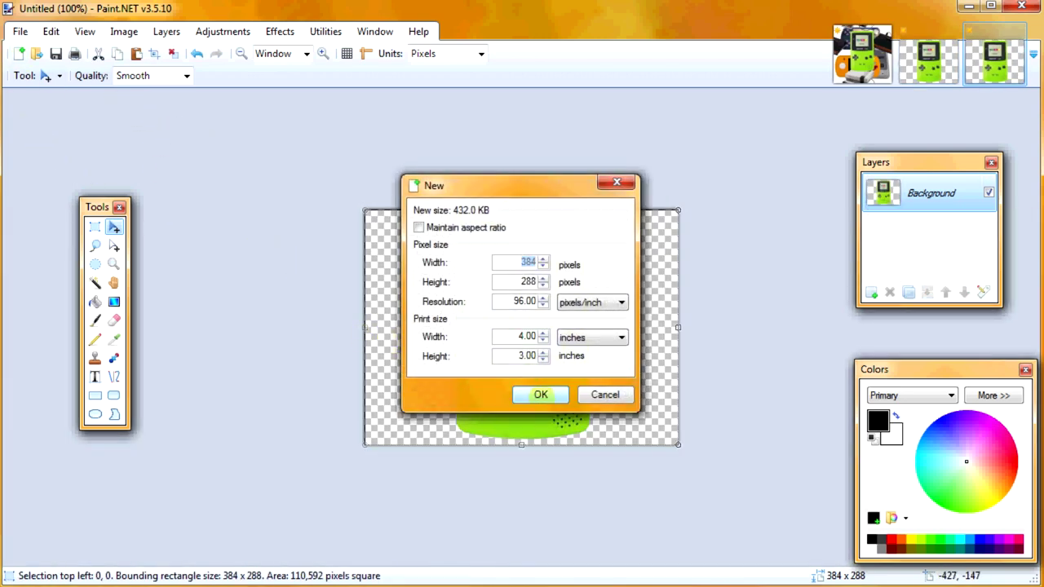
key(Return)
key(ctrl+v)
click(19, 54)
click(534, 390)
key(ctrl+v)
- Reduce the first Game Boy copy's canvas width to 200 pixels, anchored at the right
click(796, 55)
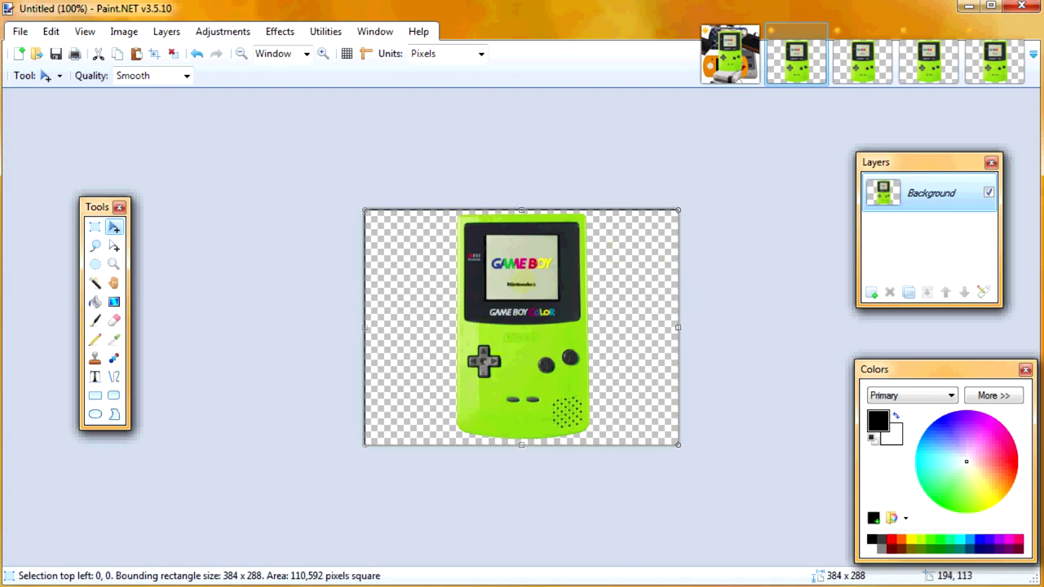
click(124, 30)
click(139, 87)
drag(489, 116, 749, 166)
drag(813, 283, 860, 285)
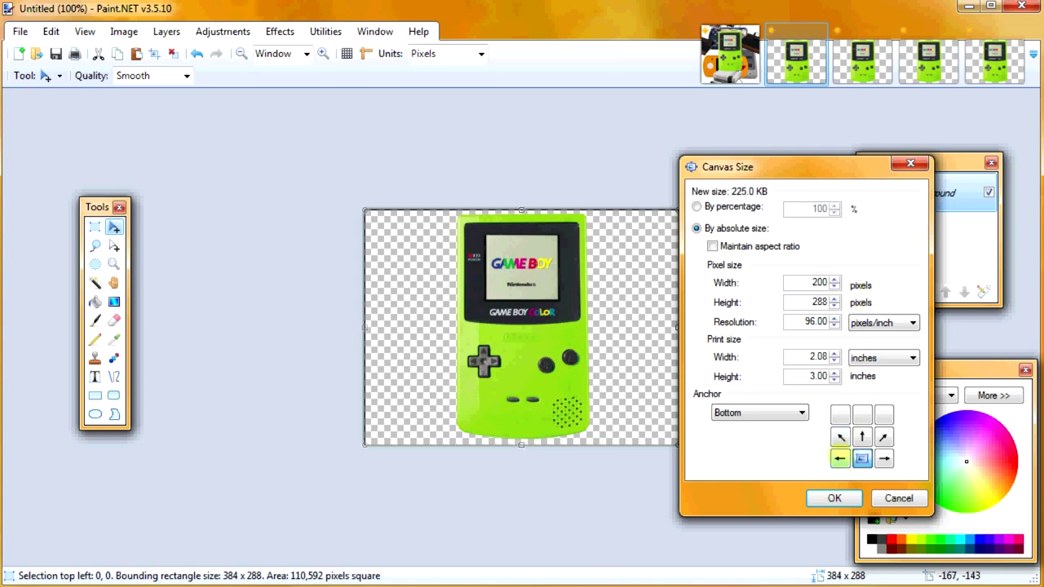
click(840, 436)
click(883, 436)
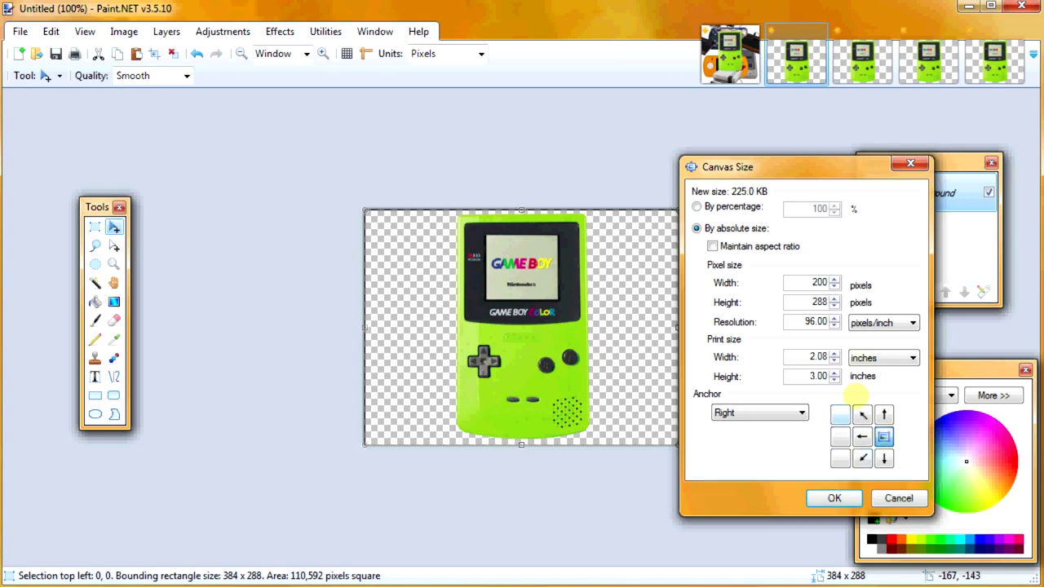
key(Return)
- Reduce the second Game Boy copy's canvas width to 200 pixels, also anchored at the right
key(ctrl+z)
key(alt+i)
key(Down)
key(Down)
key(Return)
text(200)
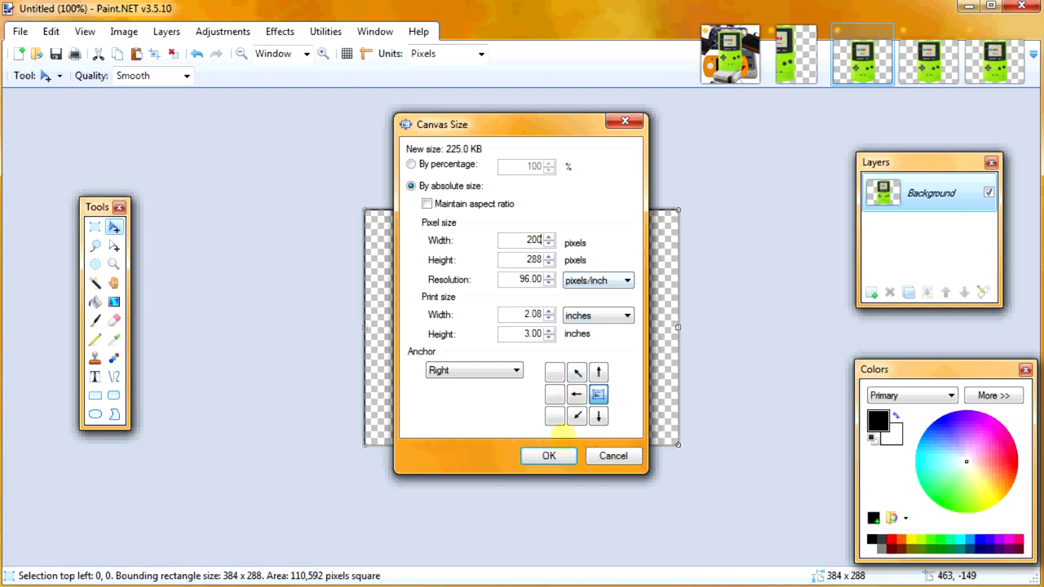
key(Return)
- Reduce the third Game Boy copy's canvas width to 184 pixels, anchored at the left
key(ctrl+z)
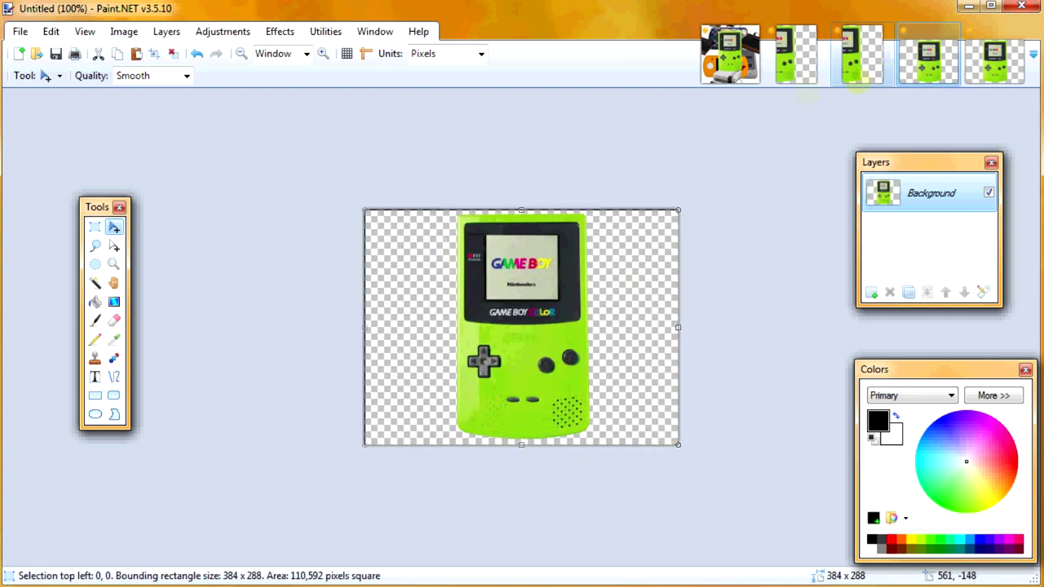
key(alt+i)
key(Down)
key(Down)
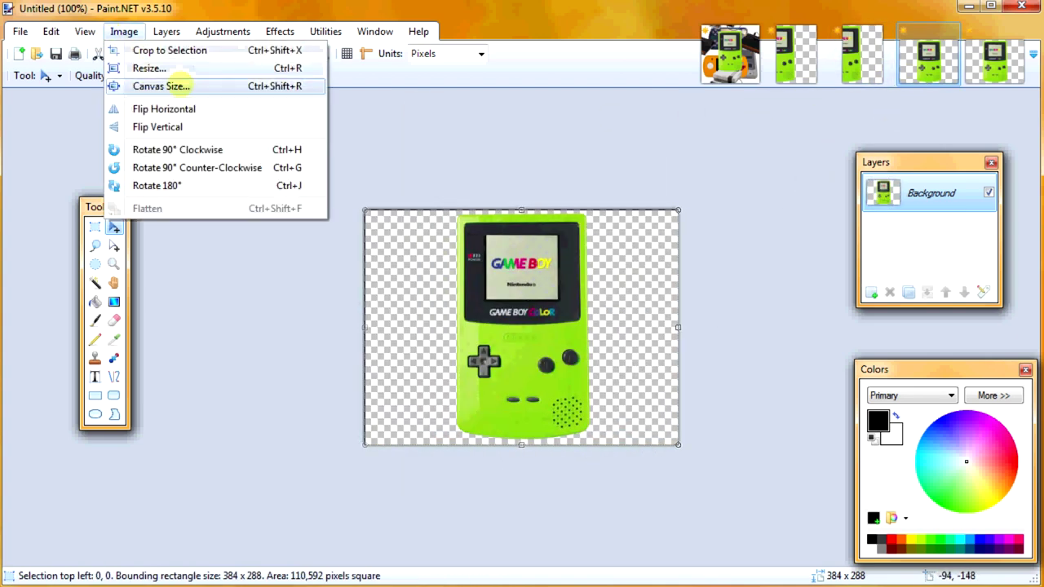
key(Return)
text(184)
click(554, 394)
click(548, 455)
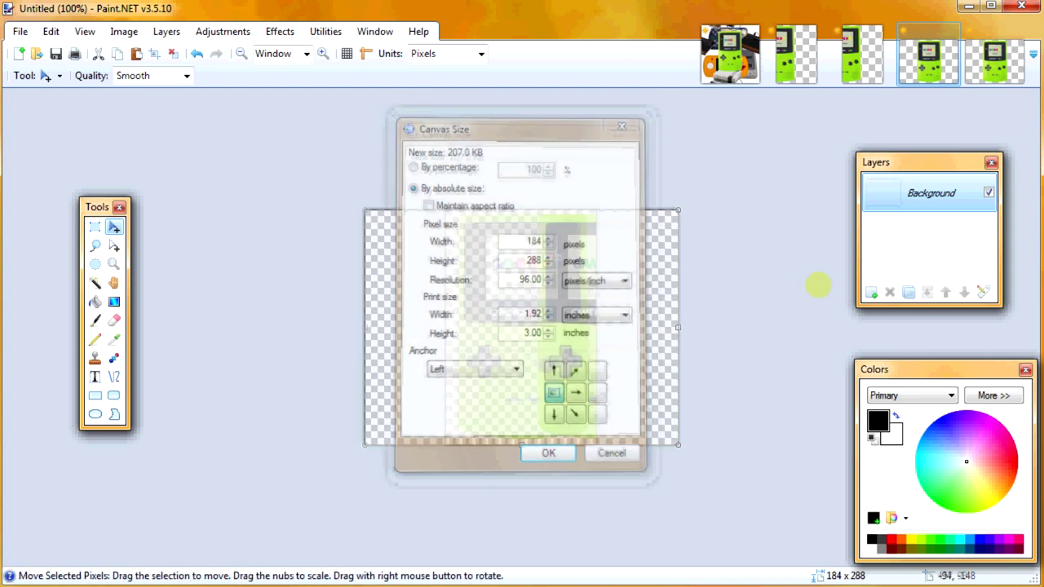
- Reduce the fourth Game Boy copy's canvas width to 184 pixels, also anchored at the left
click(995, 53)
click(124, 31)
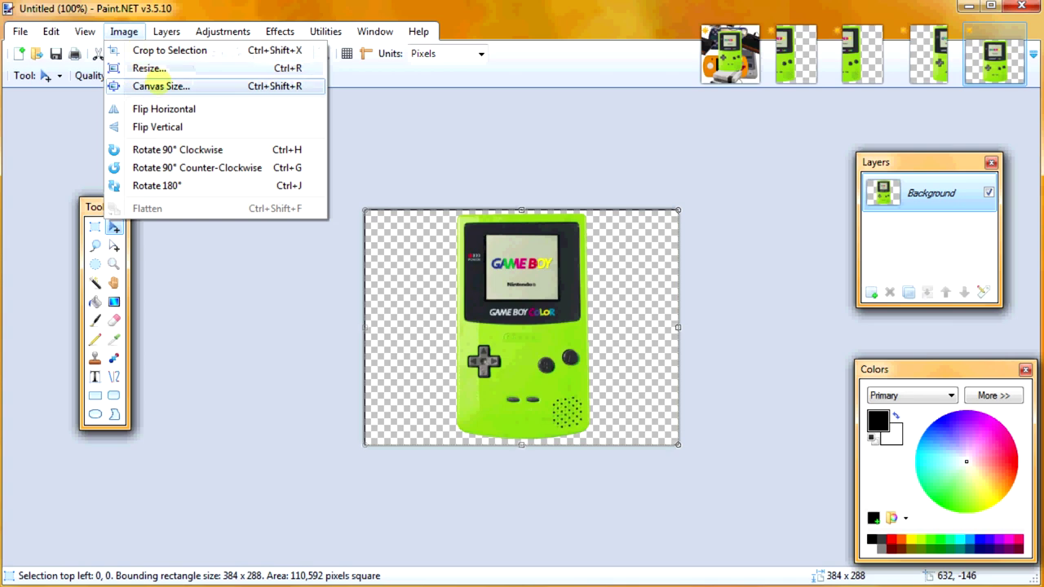
click(156, 85)
text(184)
click(551, 455)
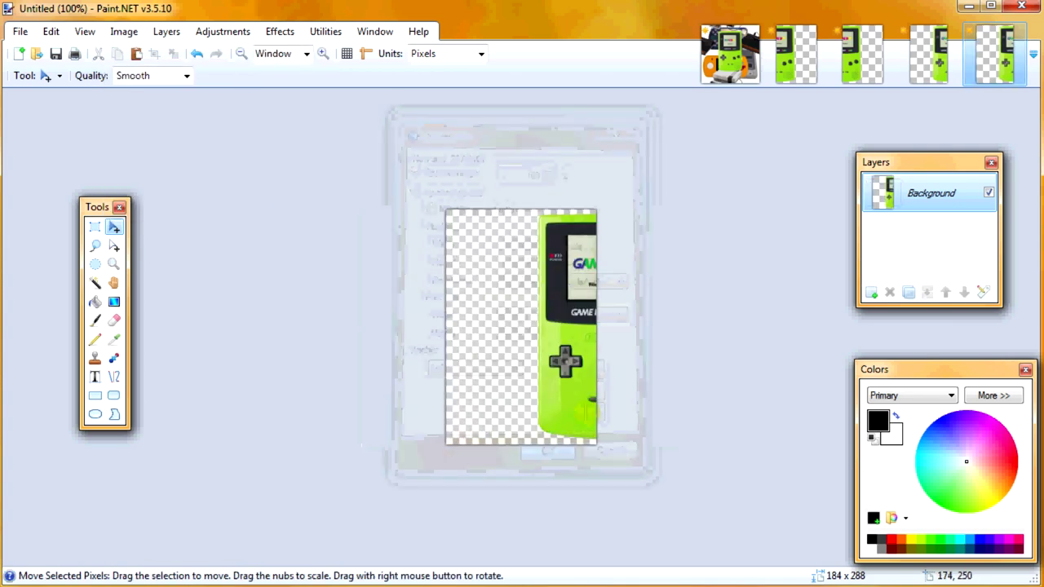
- Crop the first 200 pixel wide Game Boy half to a canvas height of 100 pixels, anchored at the top
click(803, 67)
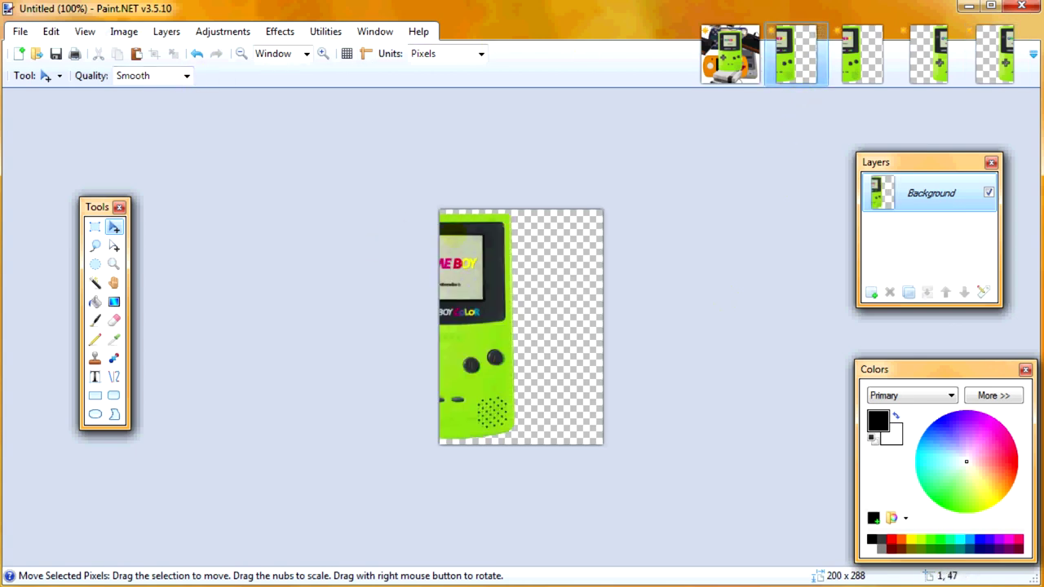
click(124, 31)
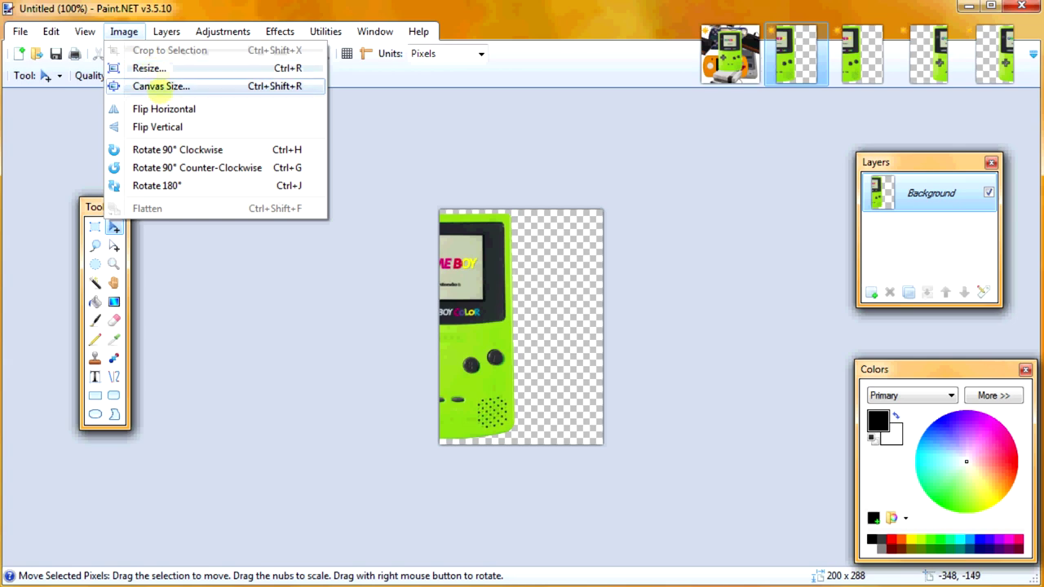
click(161, 86)
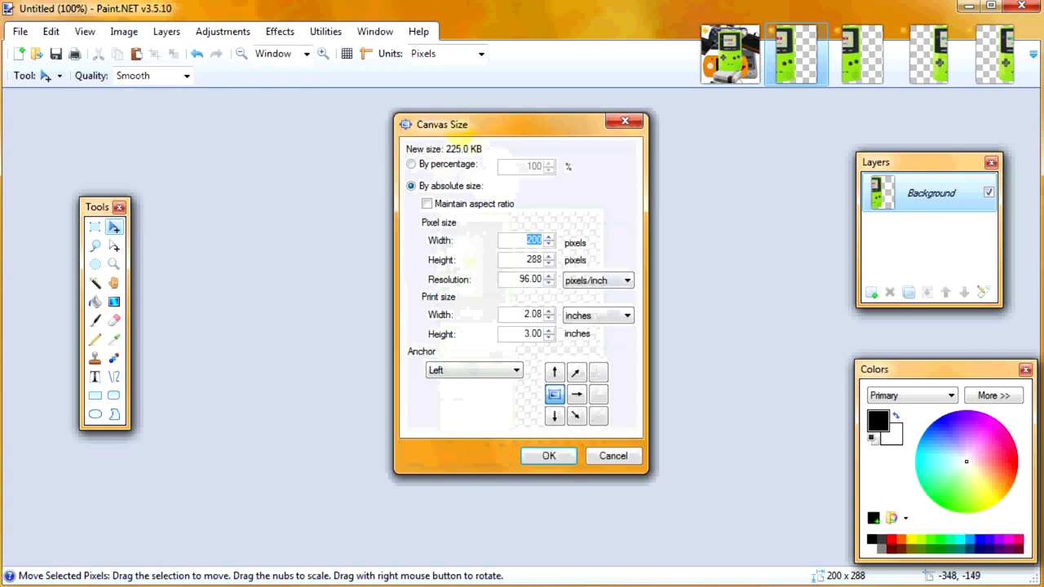
key(Tab)
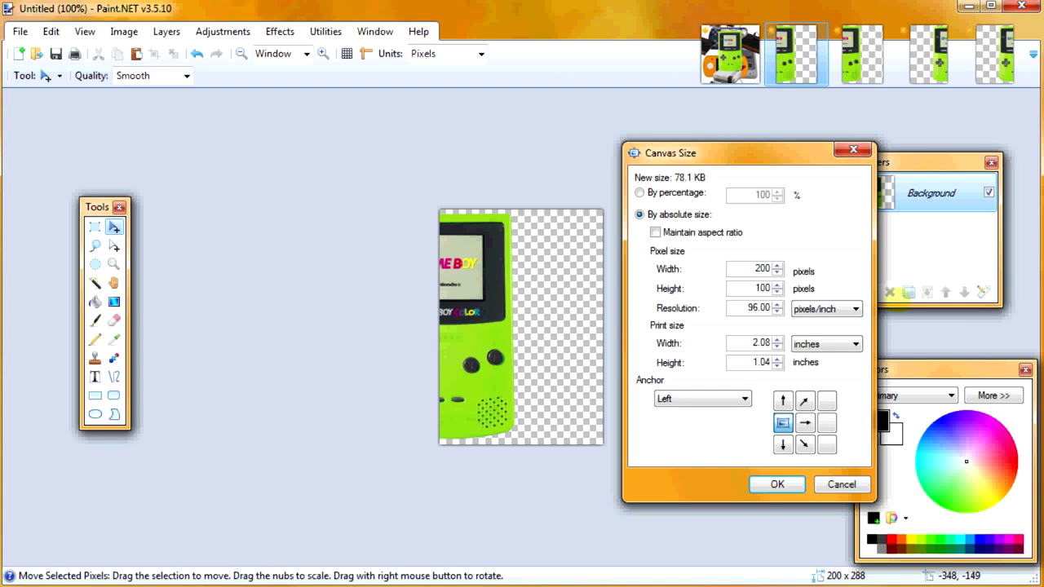
click(804, 400)
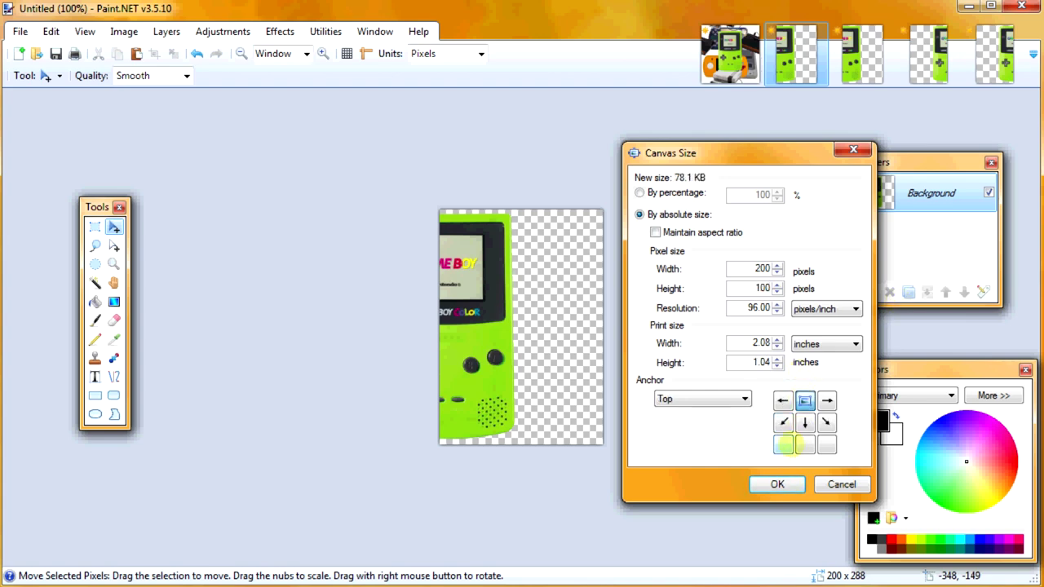
key(Return)
- Crop the second 200 pixel wide Game Boy half to a canvas height of 188 pixels, anchored at the bottom
key(ctrl+z)
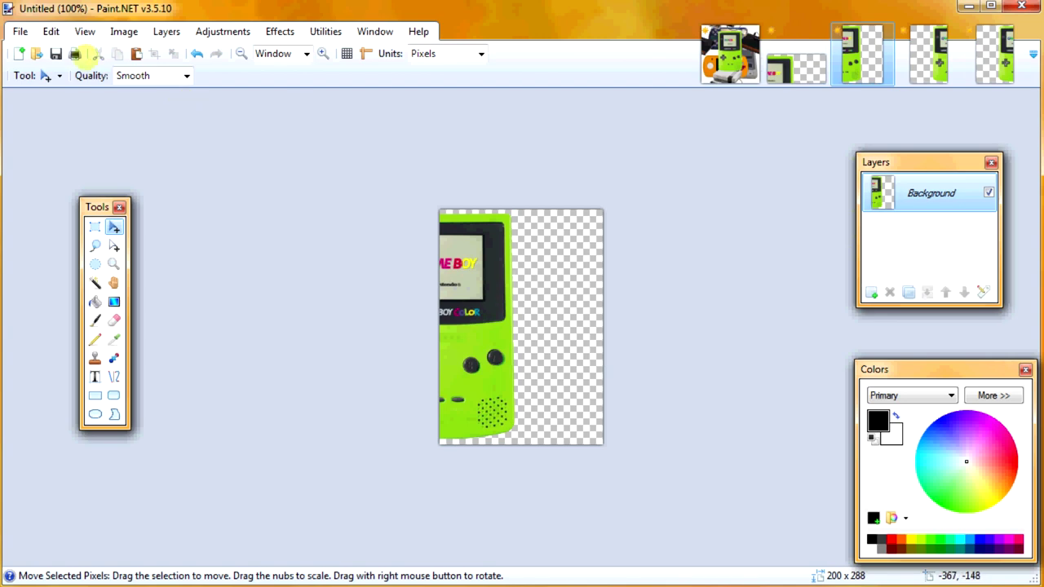
click(124, 31)
click(161, 86)
double_click(531, 259)
click(577, 416)
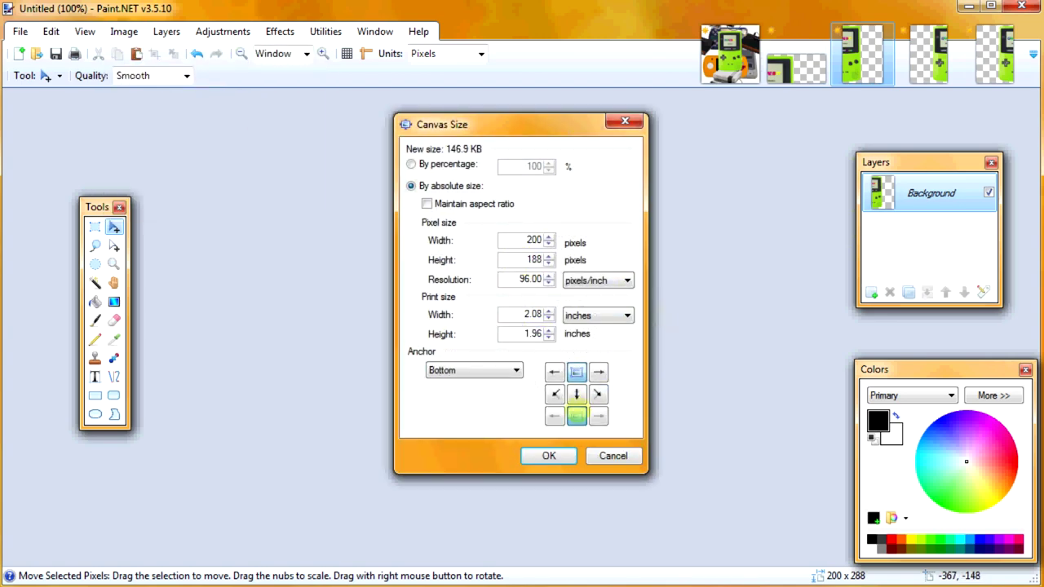
click(549, 455)
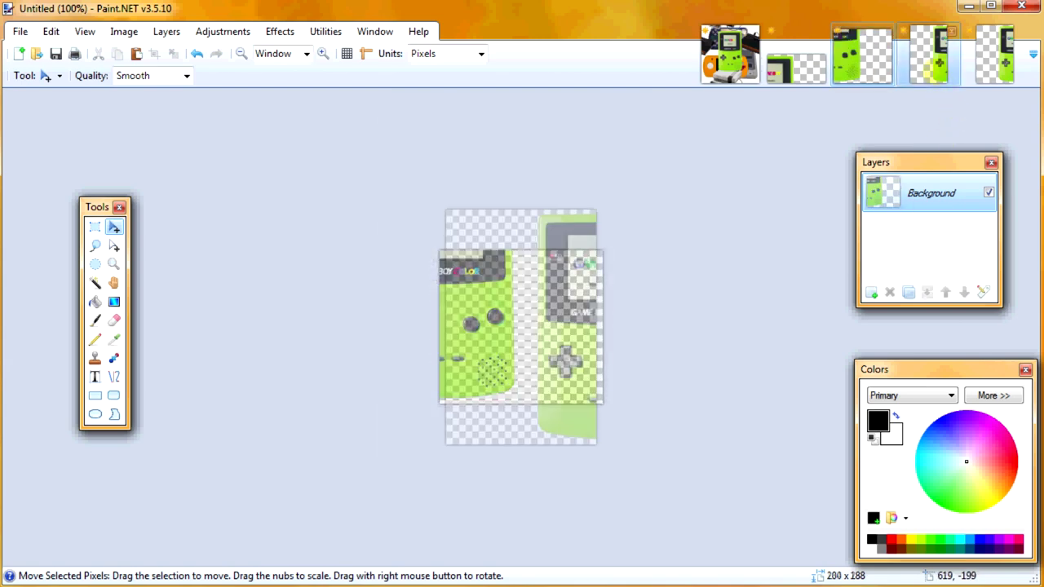
- Crop the first 184 pixel wide Game Boy half to a canvas height of 100 pixels, anchored at the top
click(123, 31)
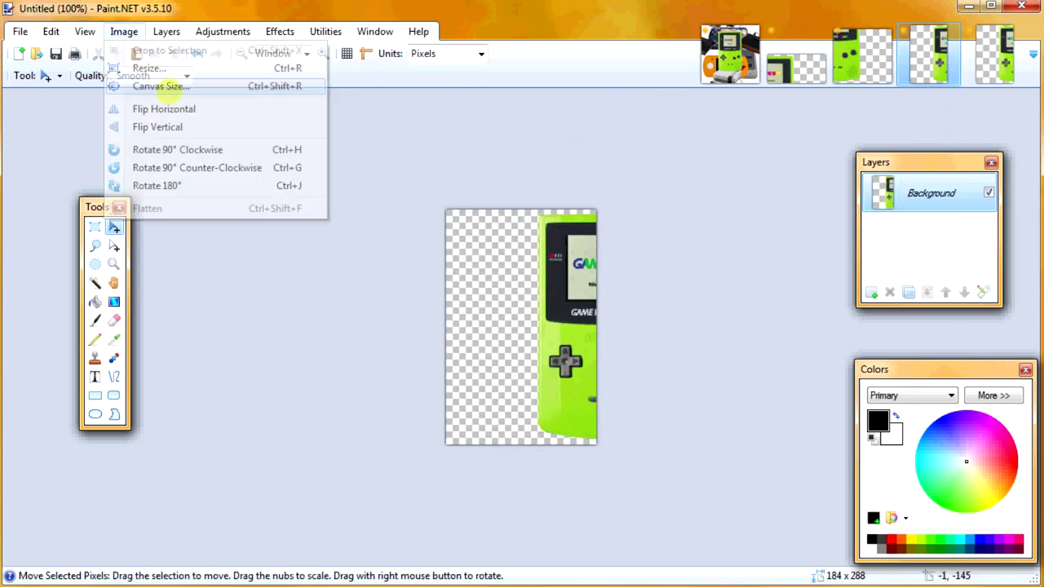
click(160, 84)
double_click(531, 259)
text(100)
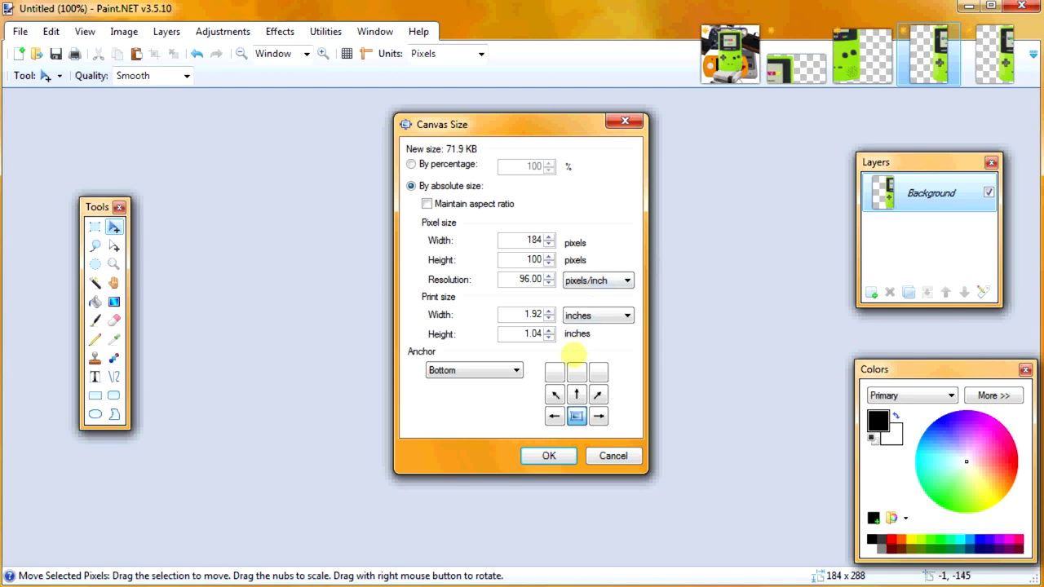
click(575, 372)
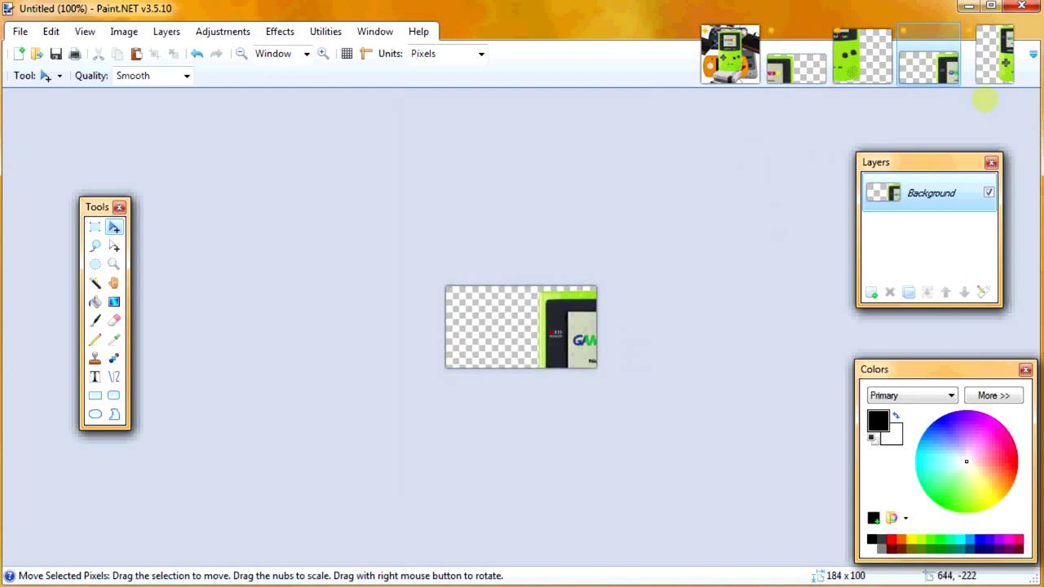
- Crop the last 184 pixel wide Game Boy half to a canvas height of 188 pixels, anchored at the bottom
click(993, 65)
click(124, 31)
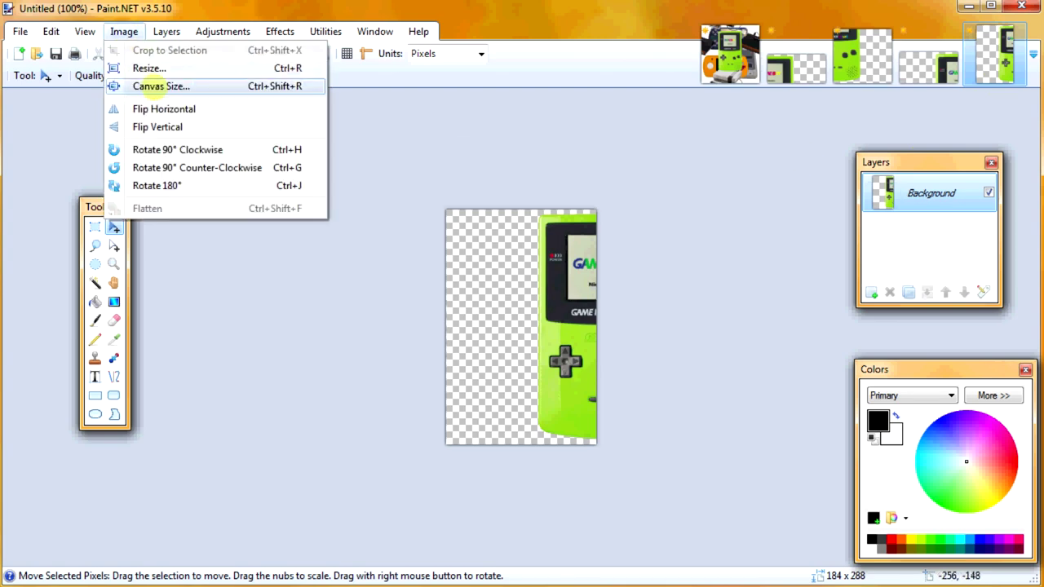
click(151, 84)
double_click(528, 259)
text(188)
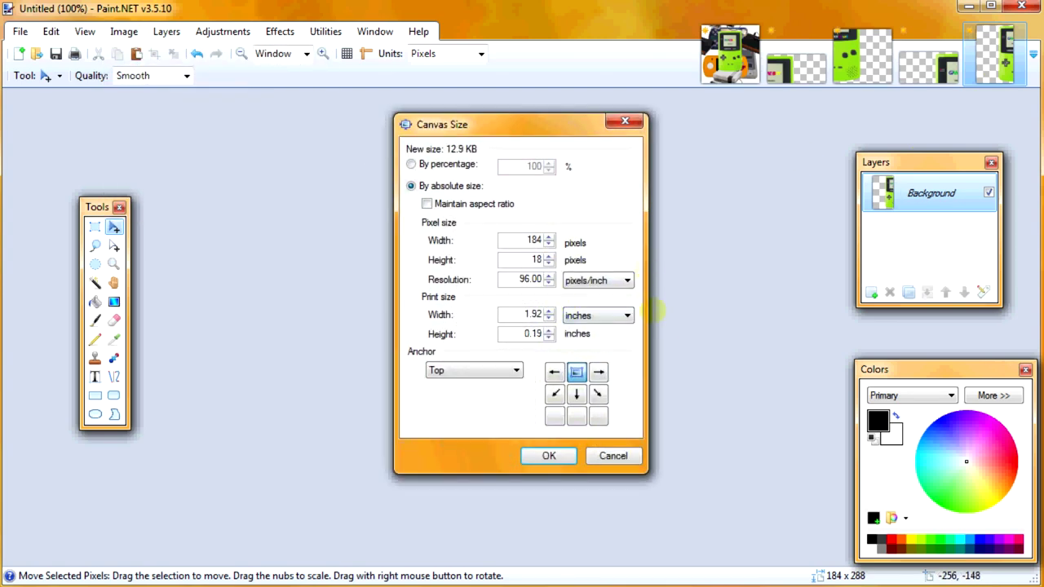
click(576, 416)
click(549, 455)
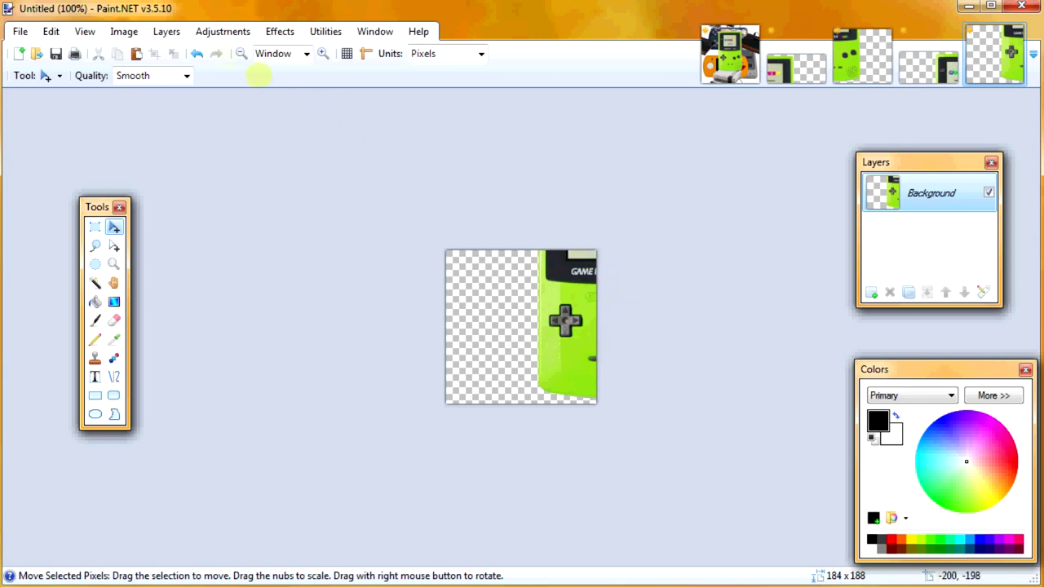
- Enlarge the 184 x 188 pixel Game Boy quarter's canvas to 400 x 400 pixels, anchored at the top right
click(124, 30)
click(163, 85)
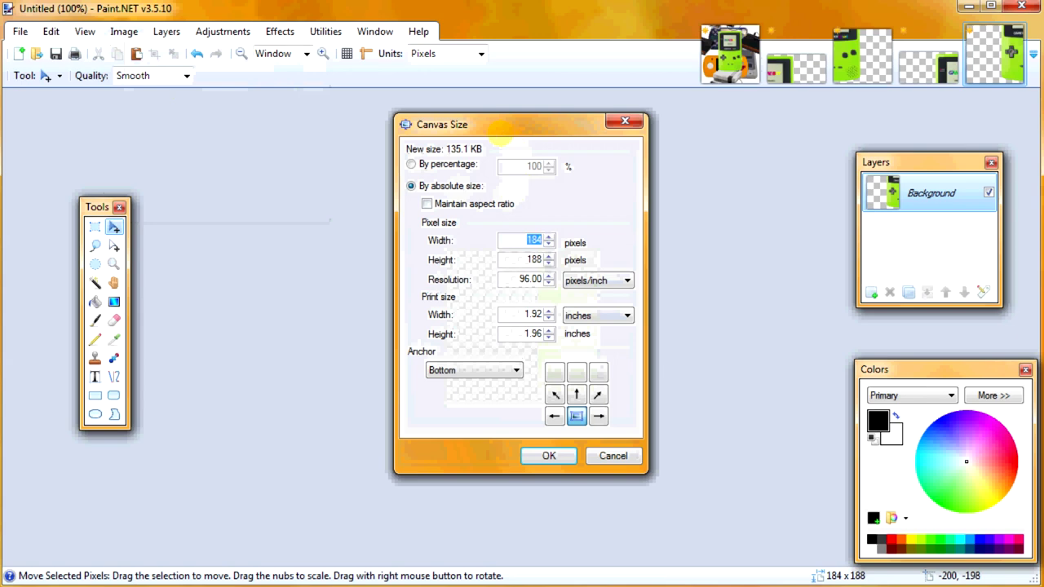
drag(499, 131, 772, 162)
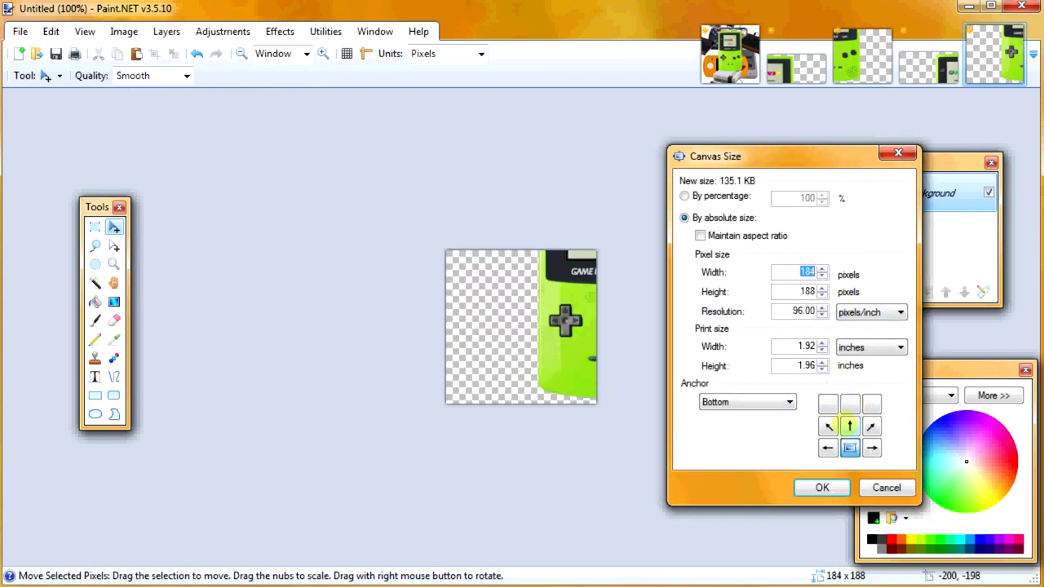
text(400)
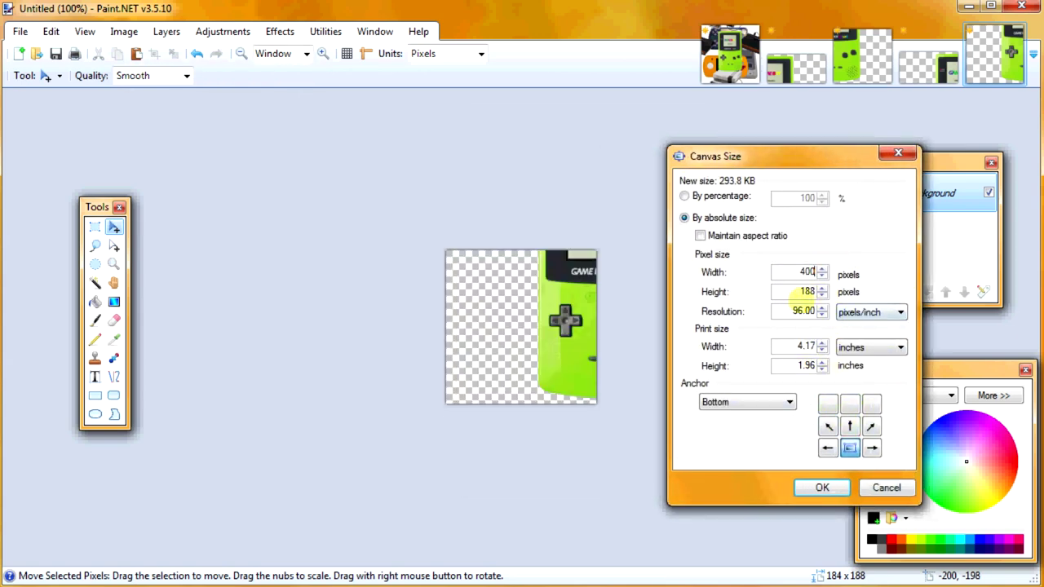
key(Tab)
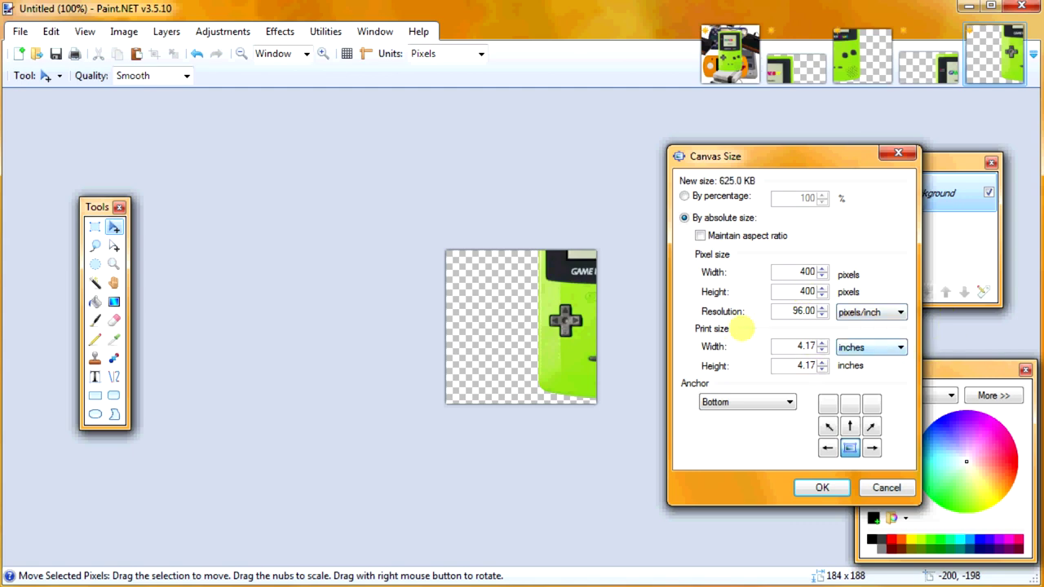
click(871, 403)
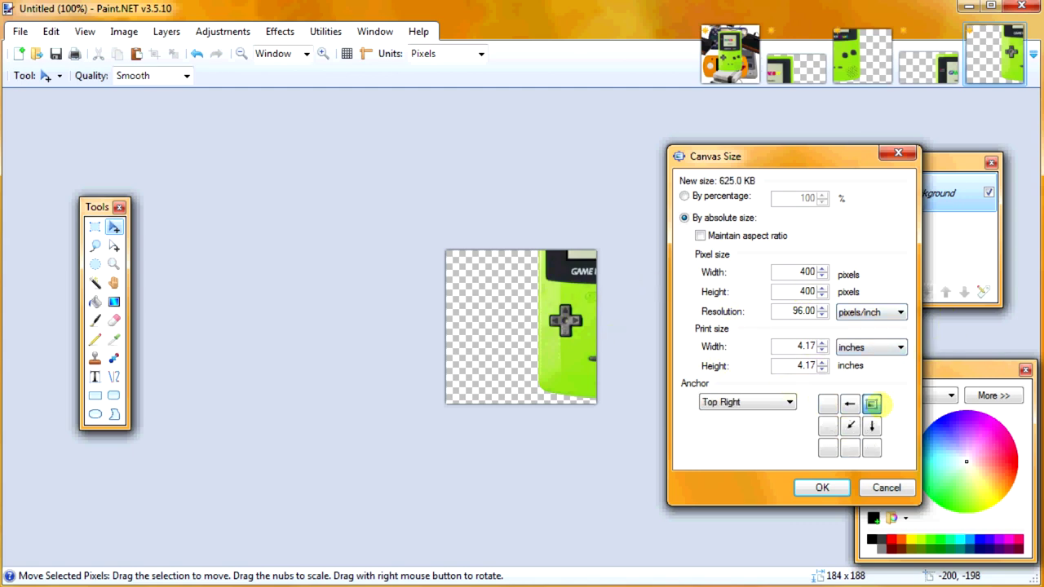
click(822, 488)
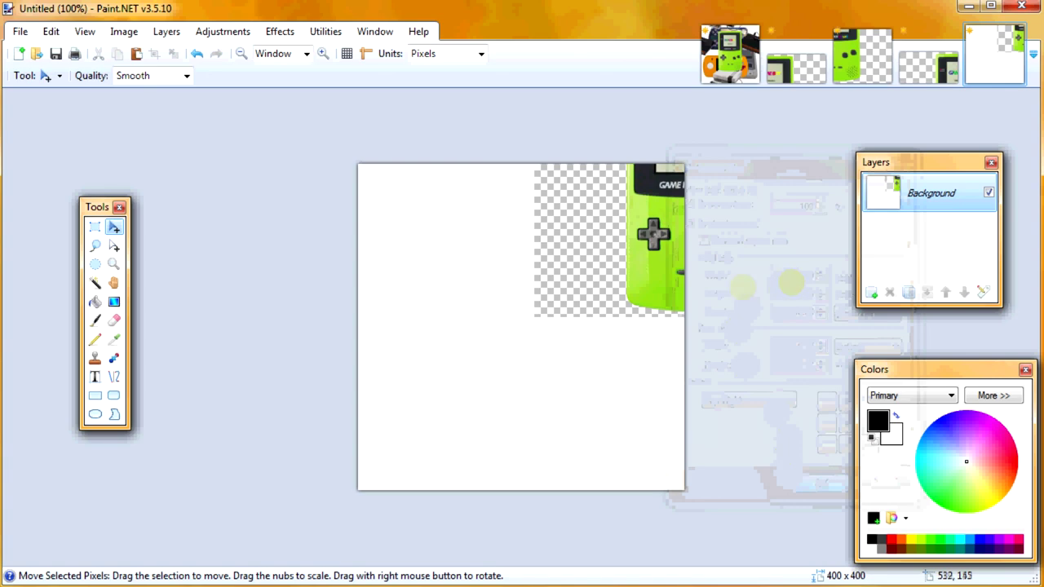
- Select the white area around the Game Boy quarter with the Magic Wand and delete it to leave transparency
click(96, 282)
click(487, 329)
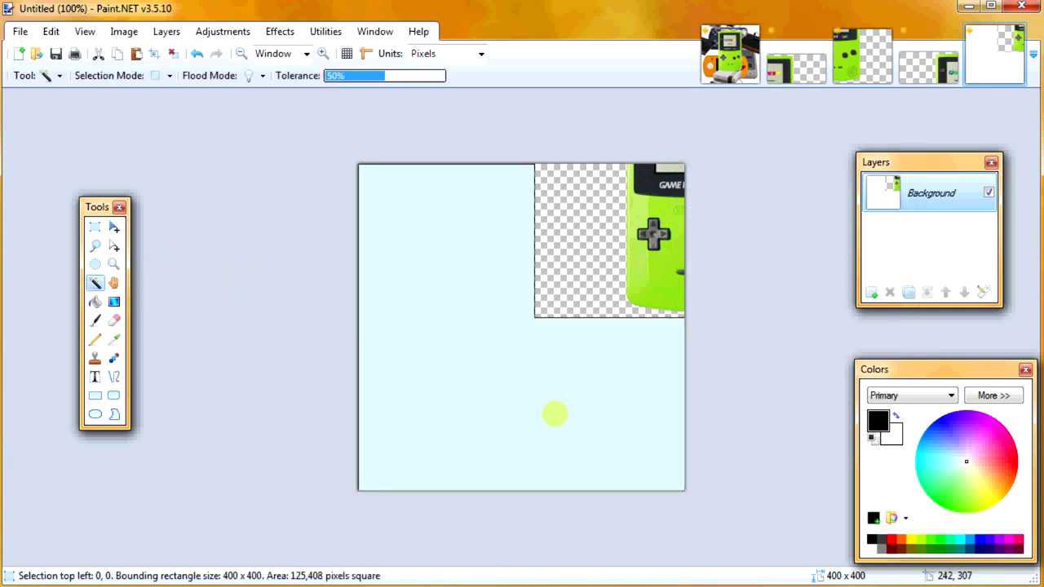
key(Delete)
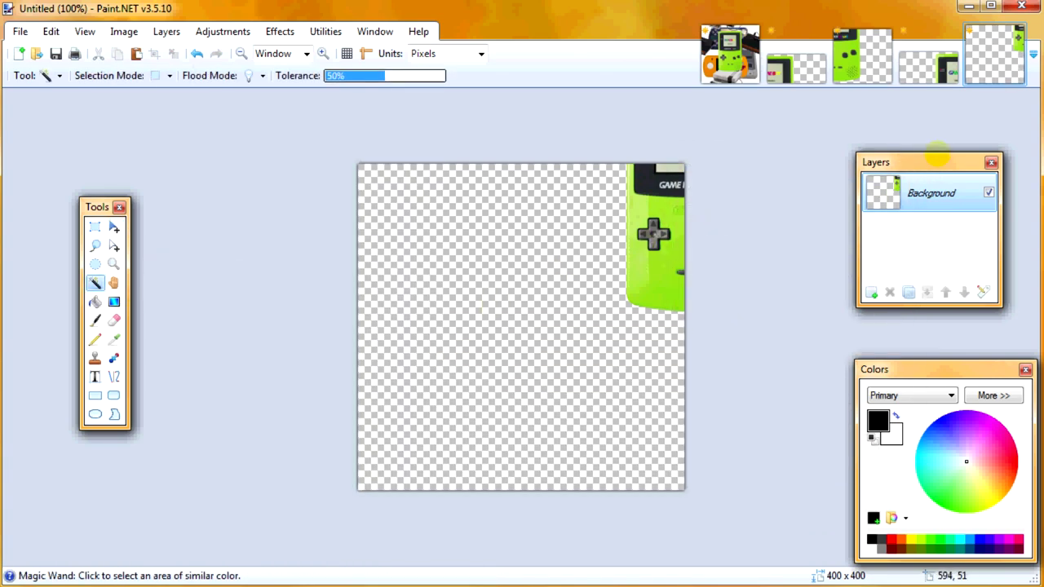
- Copy the Game Boy quarter with the speaker and round buttons into the upper-left corner of the 400 x 400 canvas
click(862, 56)
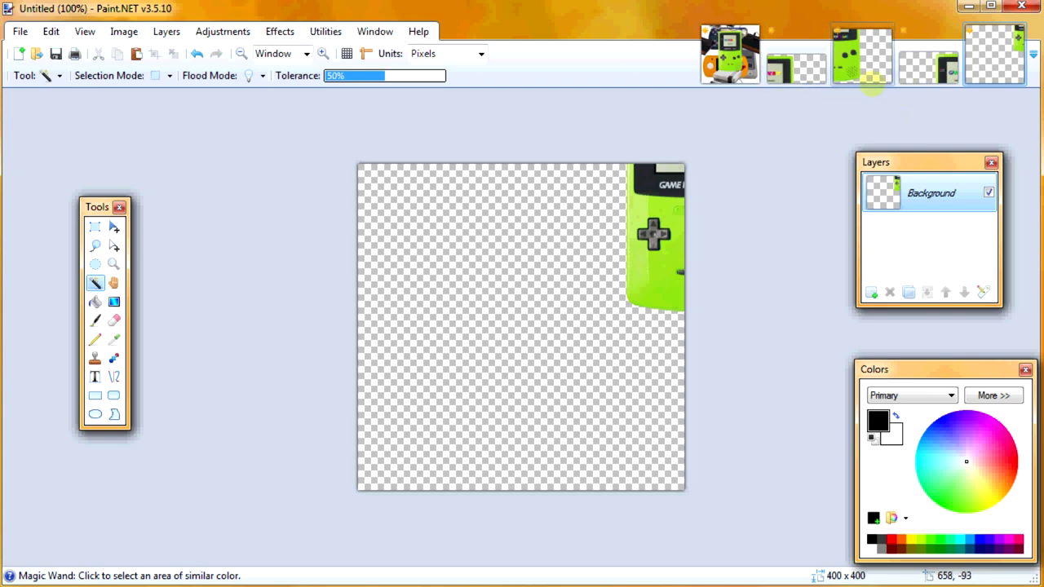
click(94, 226)
drag(573, 244, 335, 534)
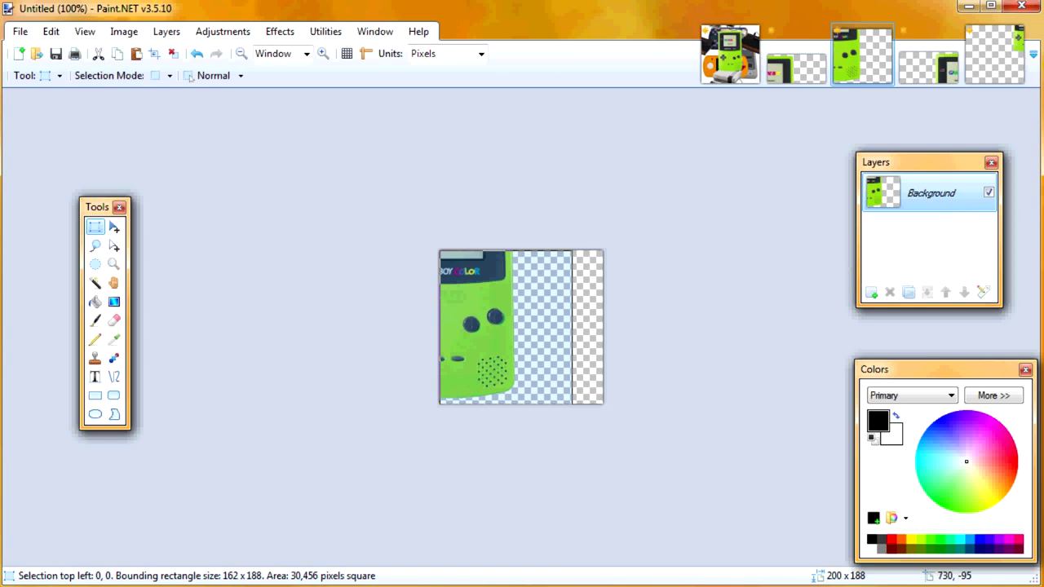
click(994, 55)
key(ctrl+v)
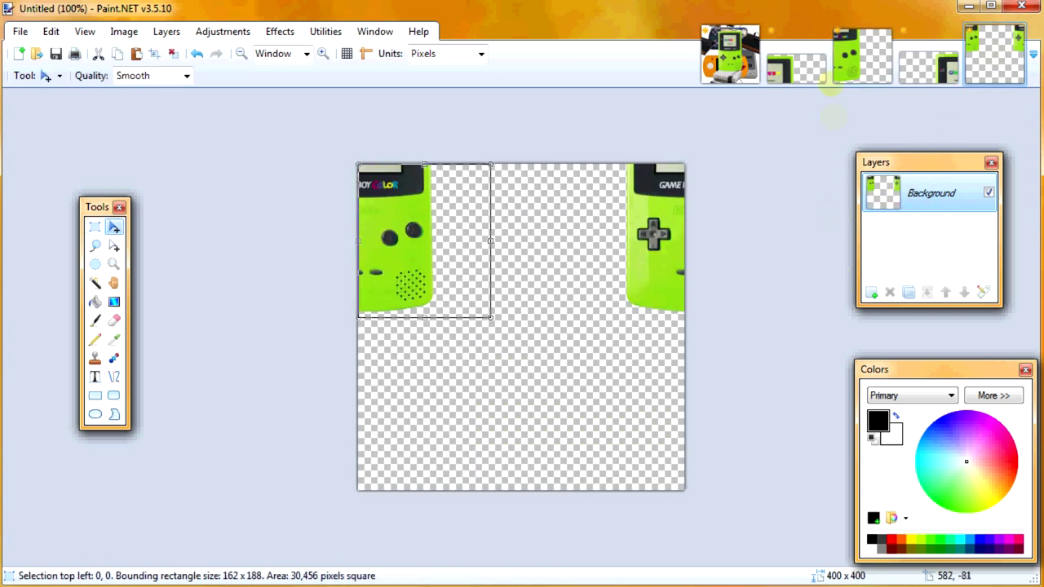
- Copy the 200 x 100 pixel Game Boy screen quarter into the 400 x 400 canvas and place it near the lower-left corner
click(822, 79)
key(s)
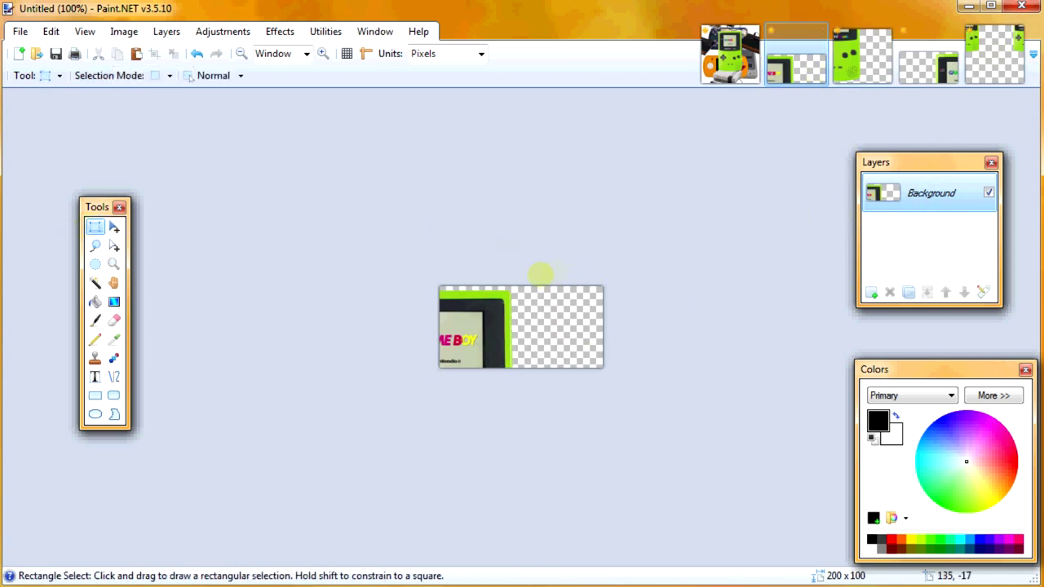
drag(554, 272, 419, 377)
click(993, 55)
key(ctrl+v)
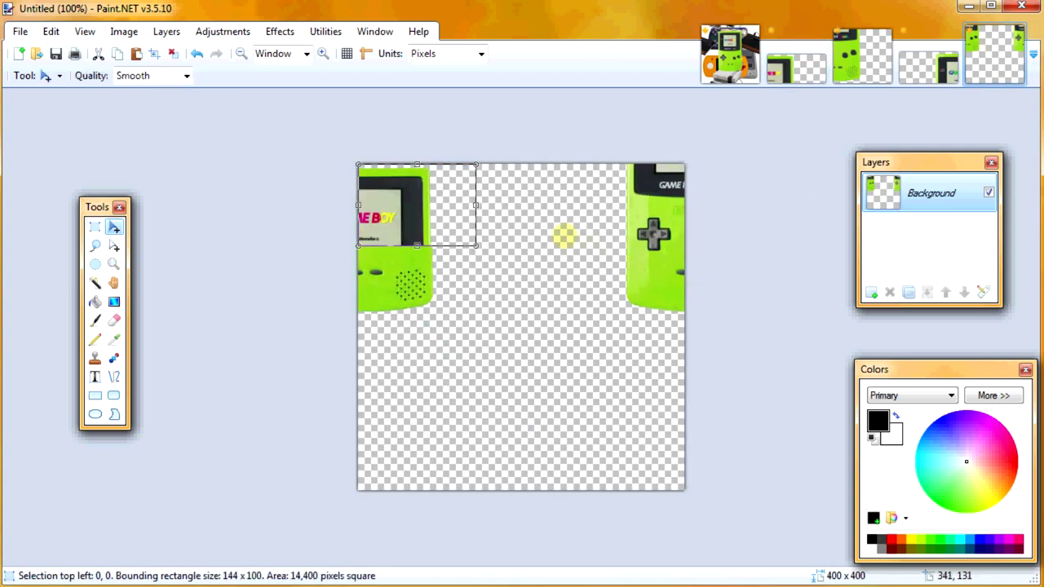
drag(421, 205, 419, 439)
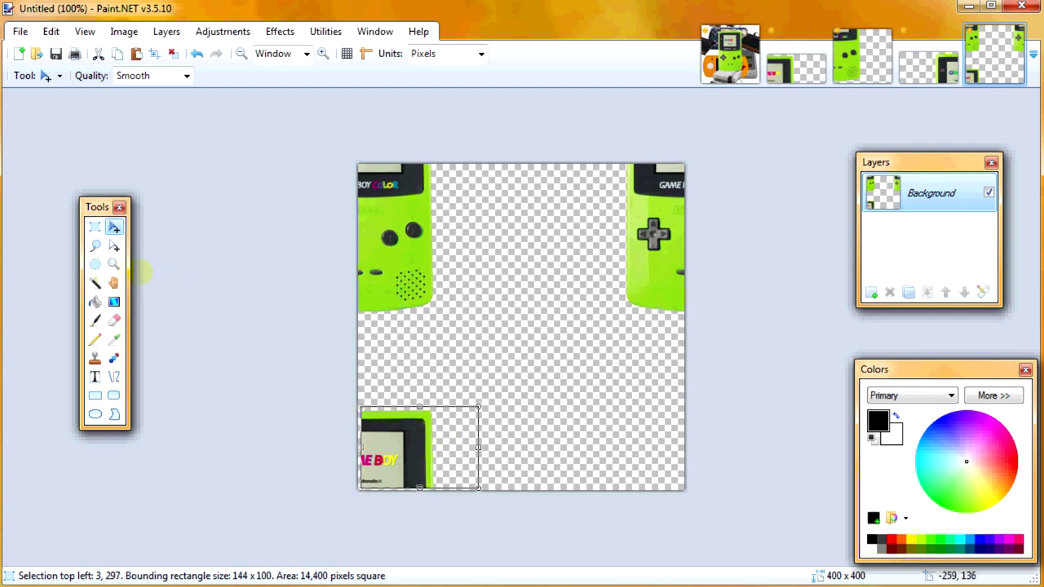
- Nudge the pasted screen quarter 3 pixels left and 3 pixels down so it sits flush in the lower-left corner
click(114, 264)
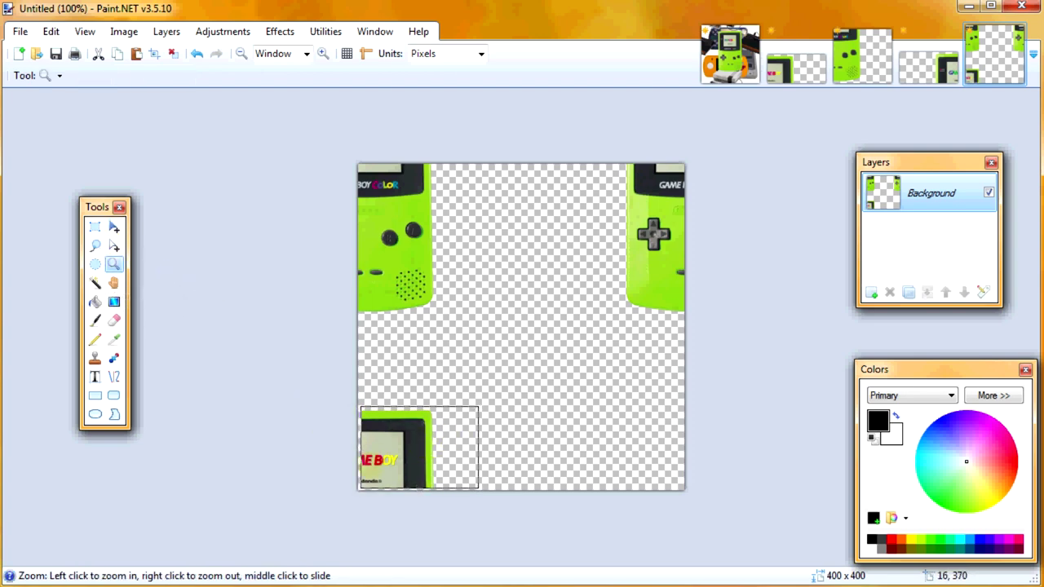
drag(369, 465, 406, 487)
click(113, 227)
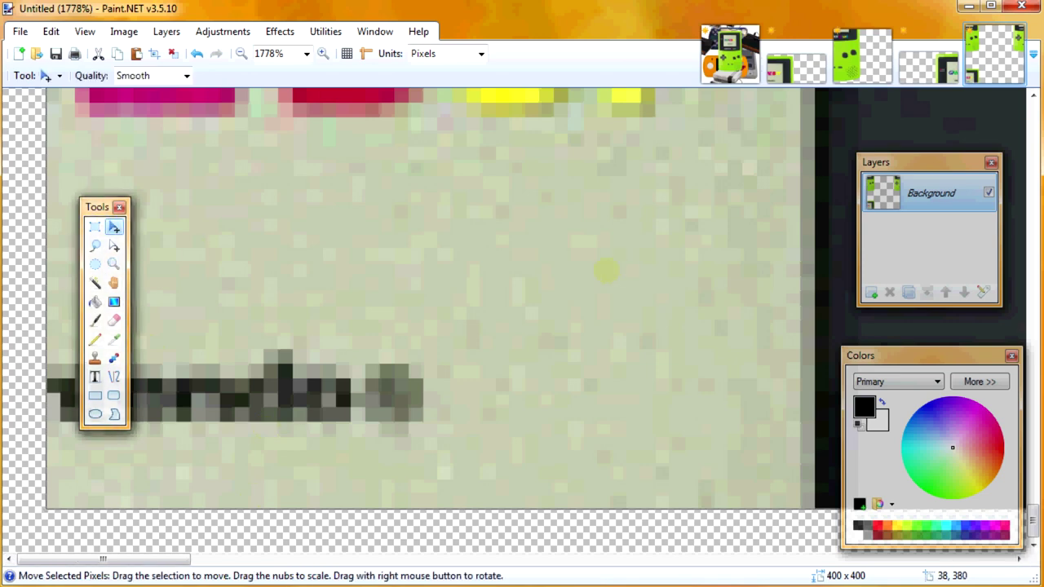
key(Left)
key(Left)
key(Left)
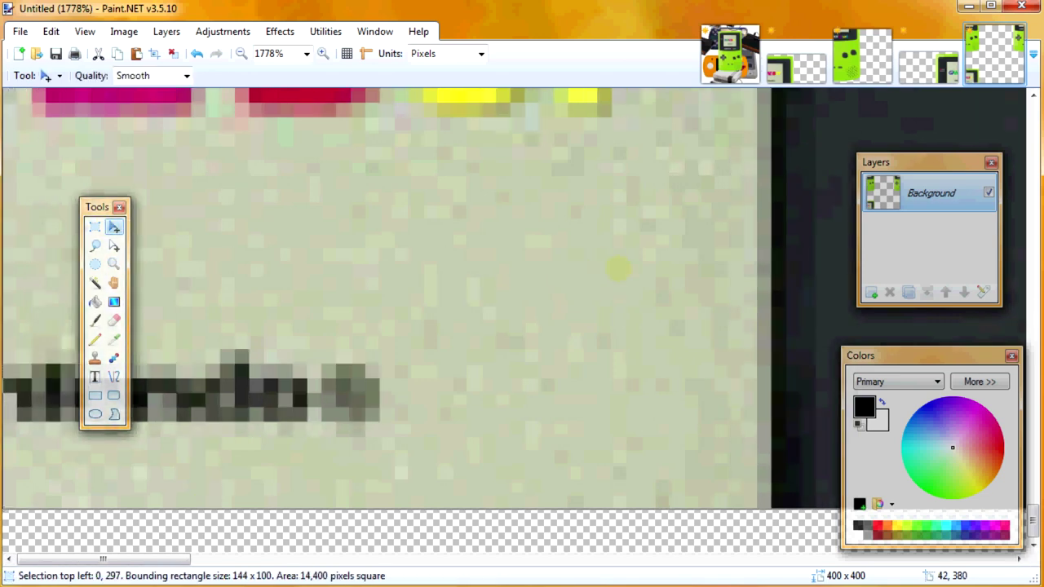
key(Down)
key(Down)
key(Down)
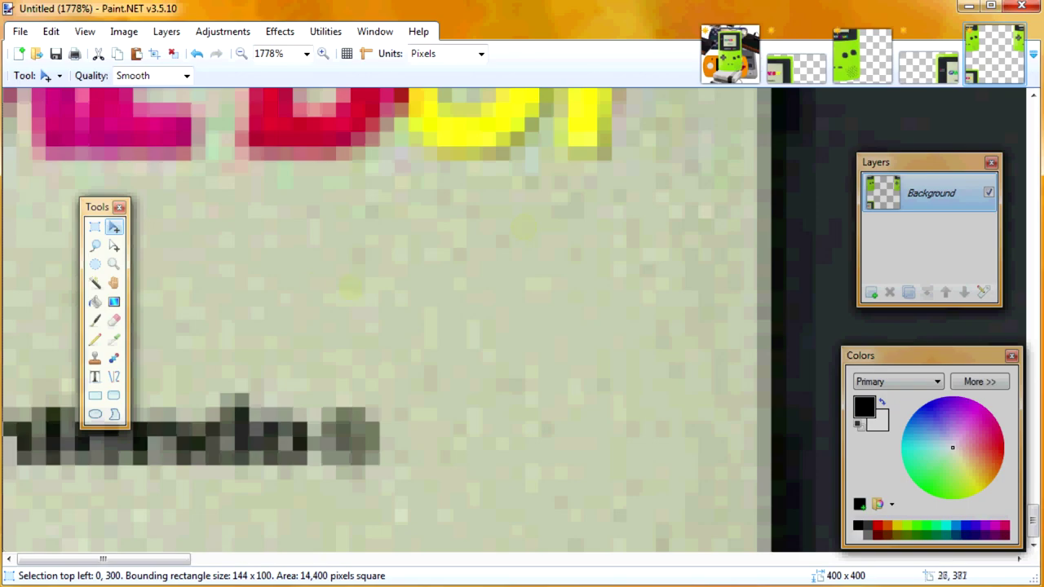
click(113, 264)
right_click(509, 250)
right_click(510, 249)
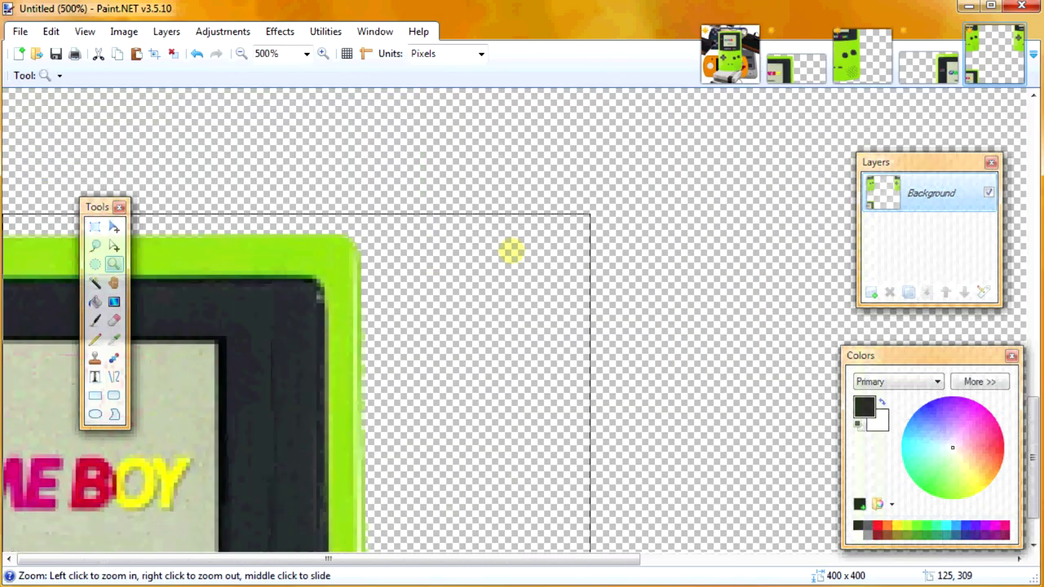
right_click(511, 251)
right_click(512, 251)
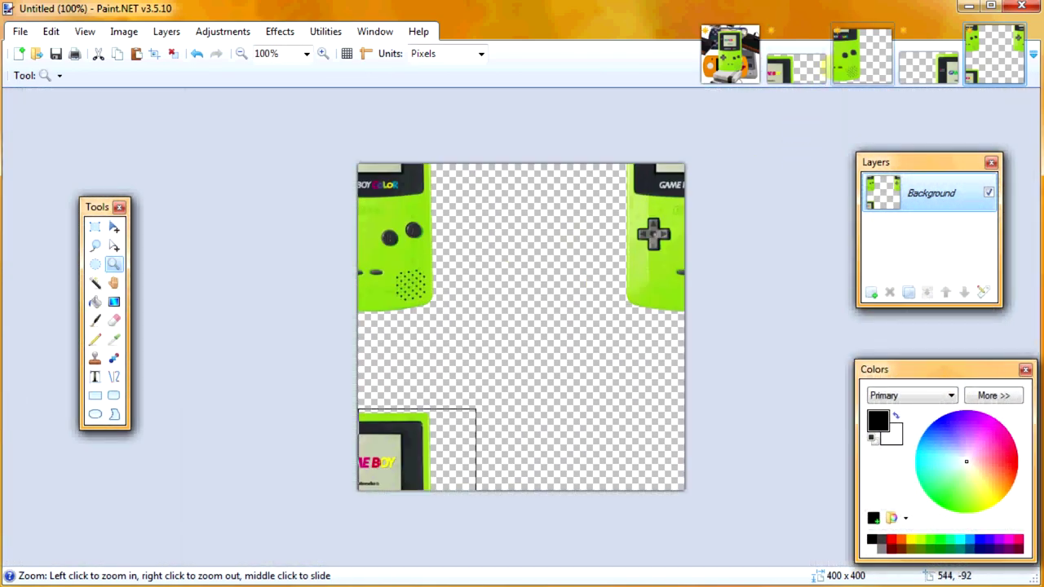
- Copy the 184 x 100 pixel Game Boy quarter into the 400 x 400 canvas and place it near the lower-right corner
click(919, 72)
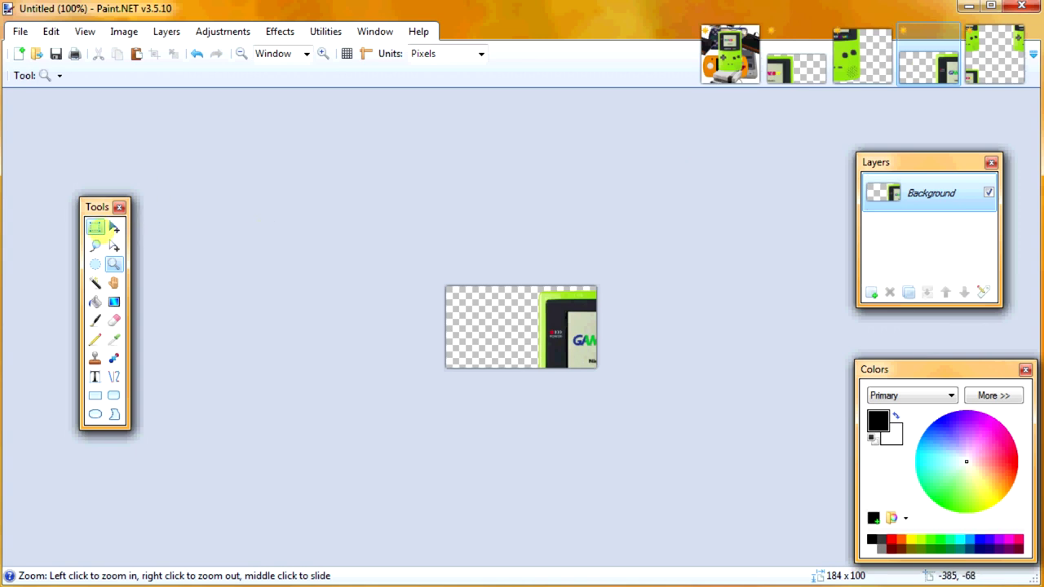
click(95, 227)
drag(468, 214, 691, 472)
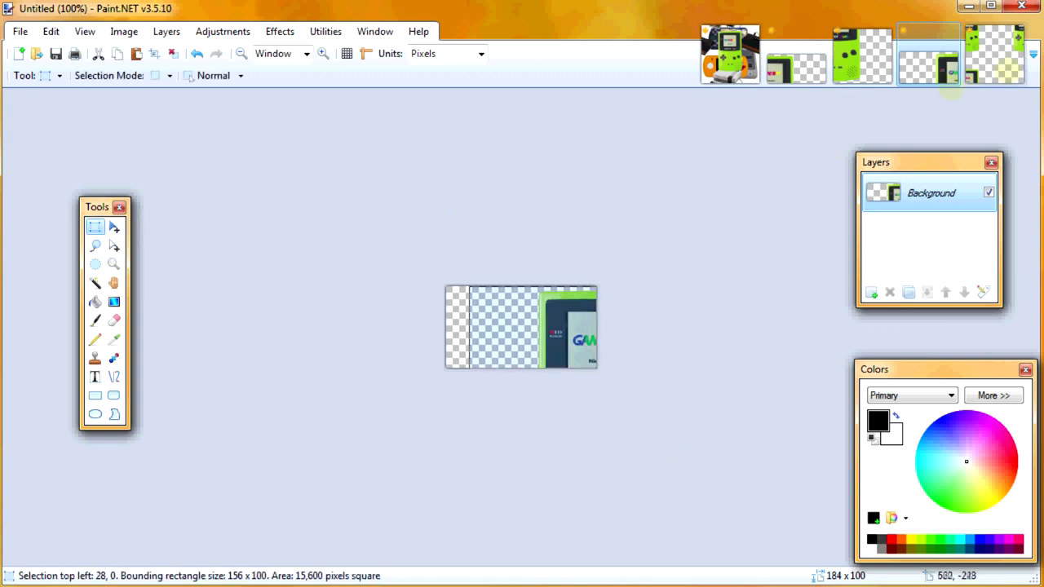
key(ctrl+c)
click(993, 55)
key(ctrl+v)
drag(457, 212, 606, 427)
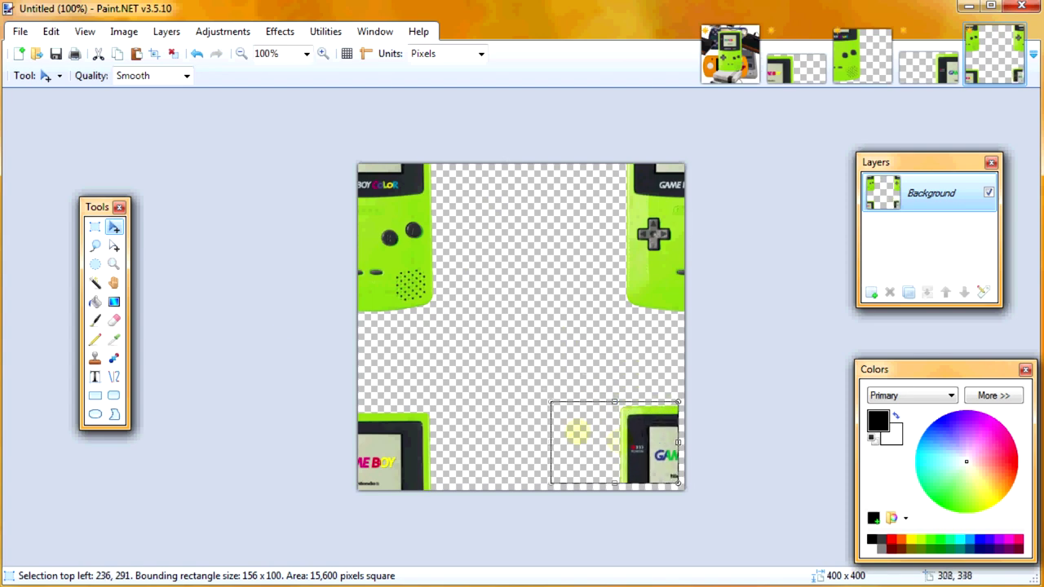
- Align the pasted quarter flush with the canvas's lower-right corner, pixel by pixel, and deselect it
key(z)
drag(633, 477, 670, 489)
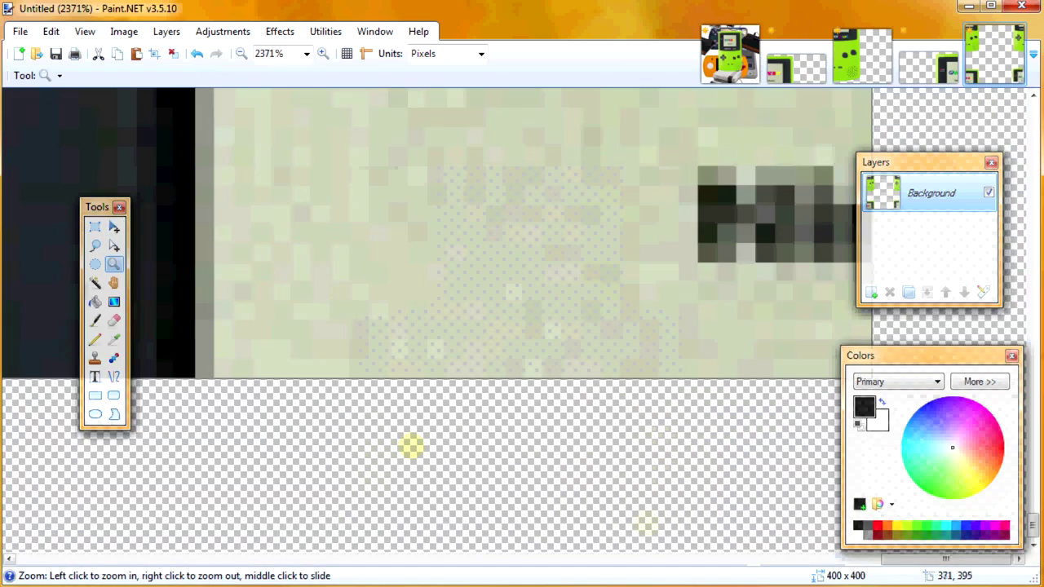
click(114, 229)
drag(694, 233, 762, 212)
key(Right)
key(Down)
key(Down)
key(Down)
key(Down)
key(Down)
key(Down)
key(Down)
key(Down)
key(Down)
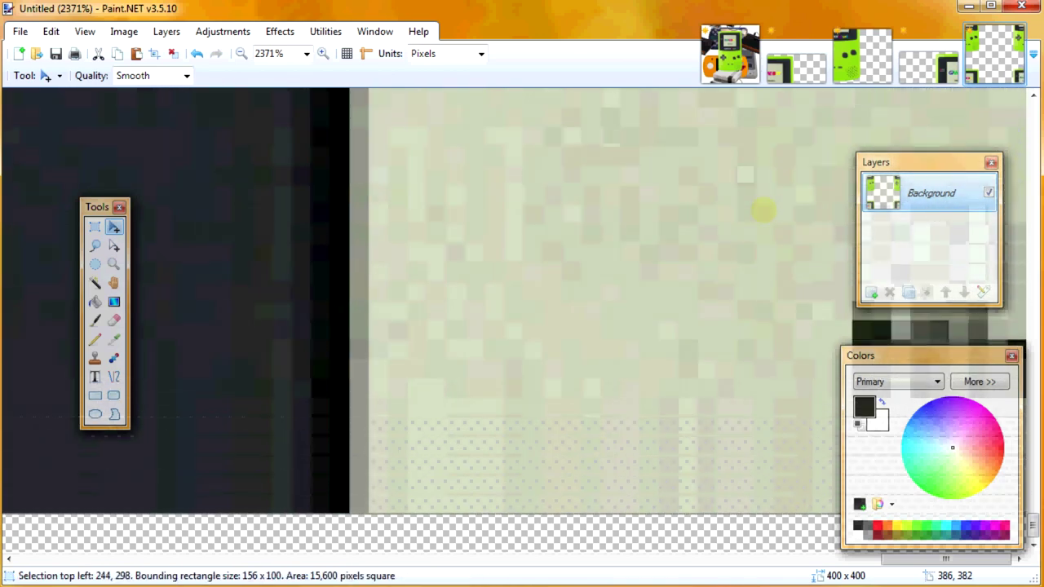
key(z)
scroll(337, 261, down, 8)
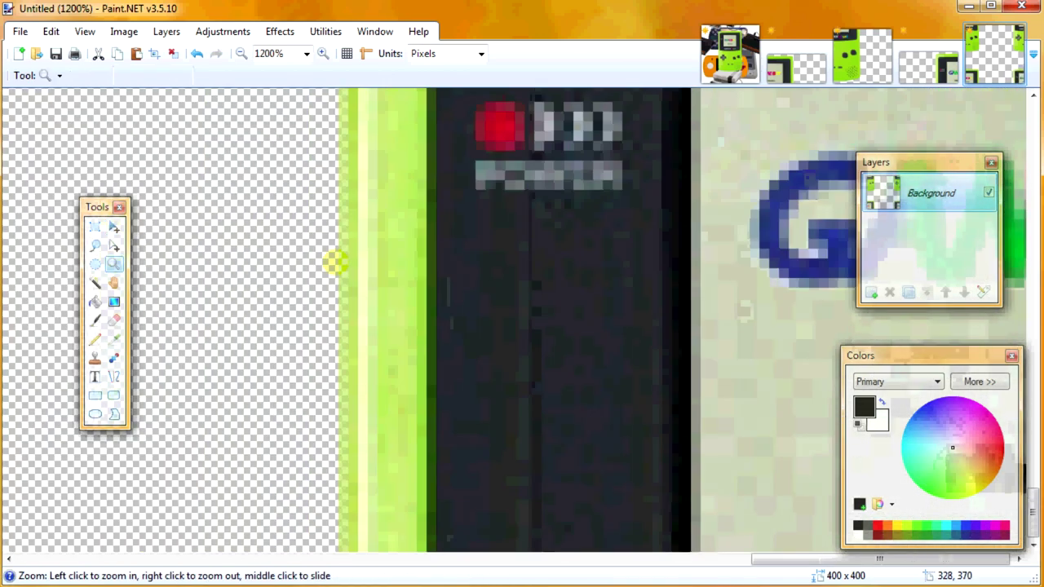
scroll(337, 261, down, 2)
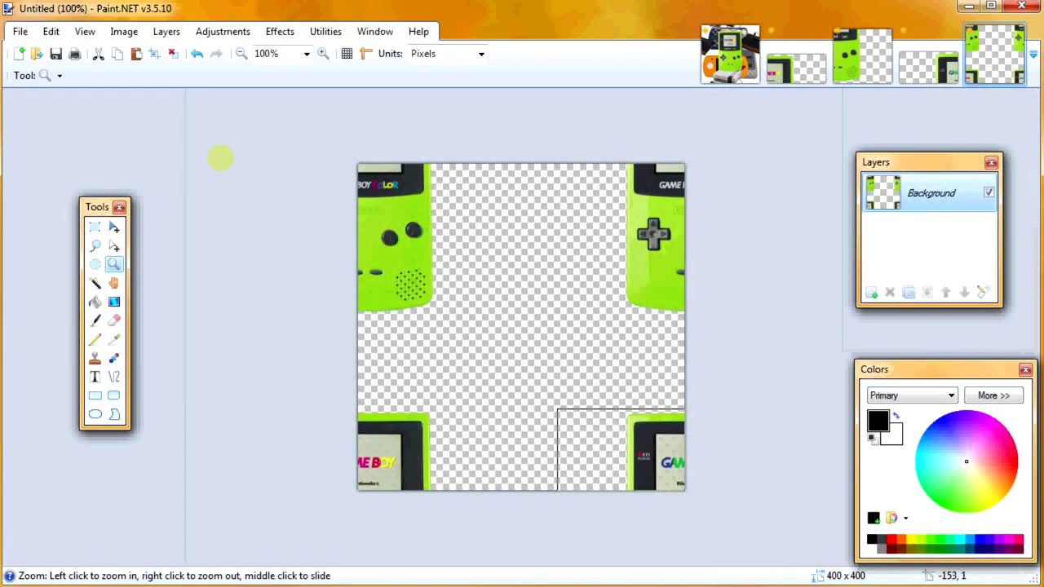
click(51, 31)
click(86, 257)
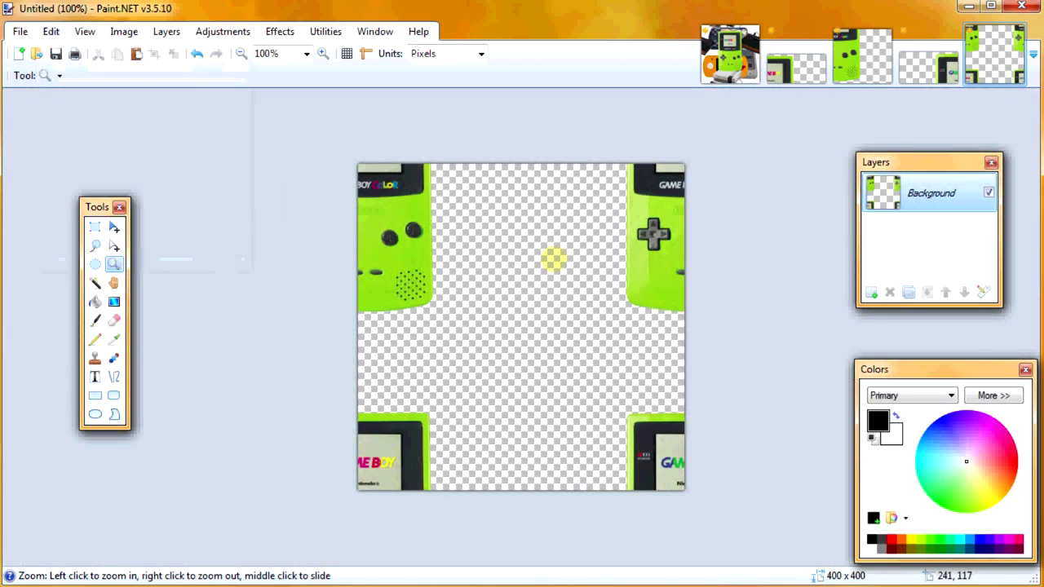
- Replace the centred Game Boy on Layer 7 of the console collage with the assembled four-corner Game Boy image
click(94, 226)
key(ctrl+a)
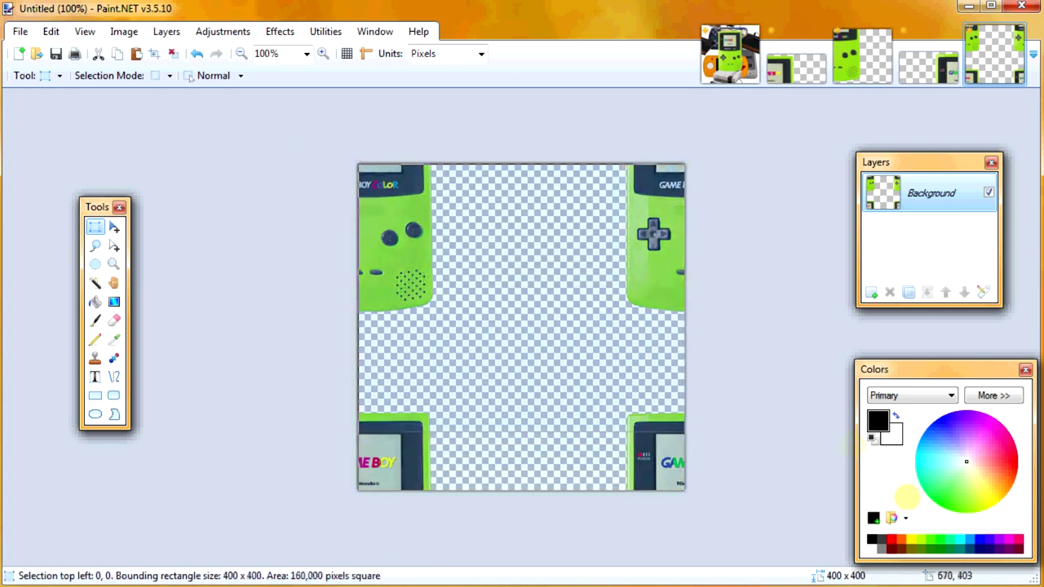
click(730, 53)
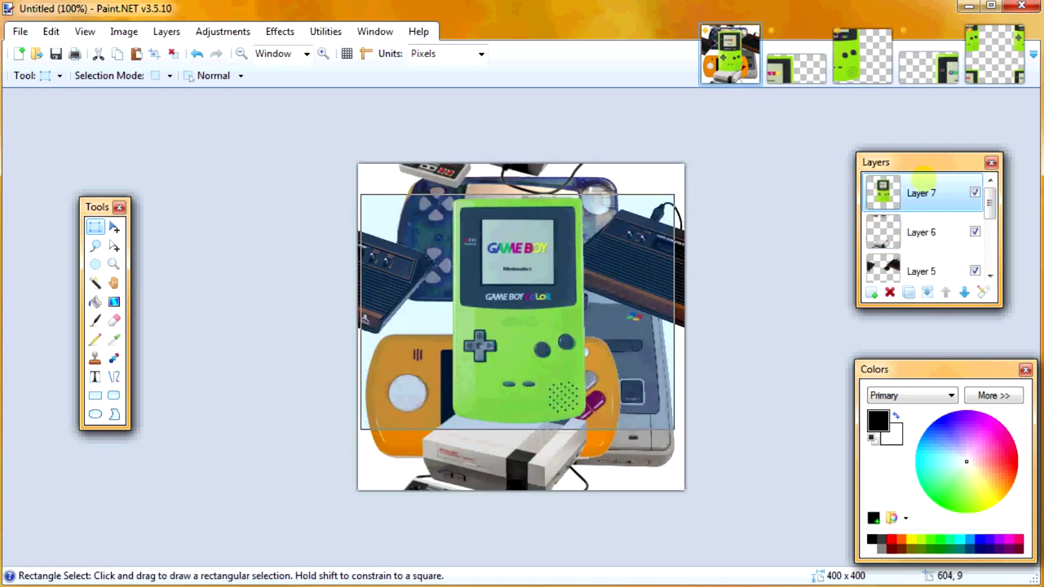
key(ctrl+v)
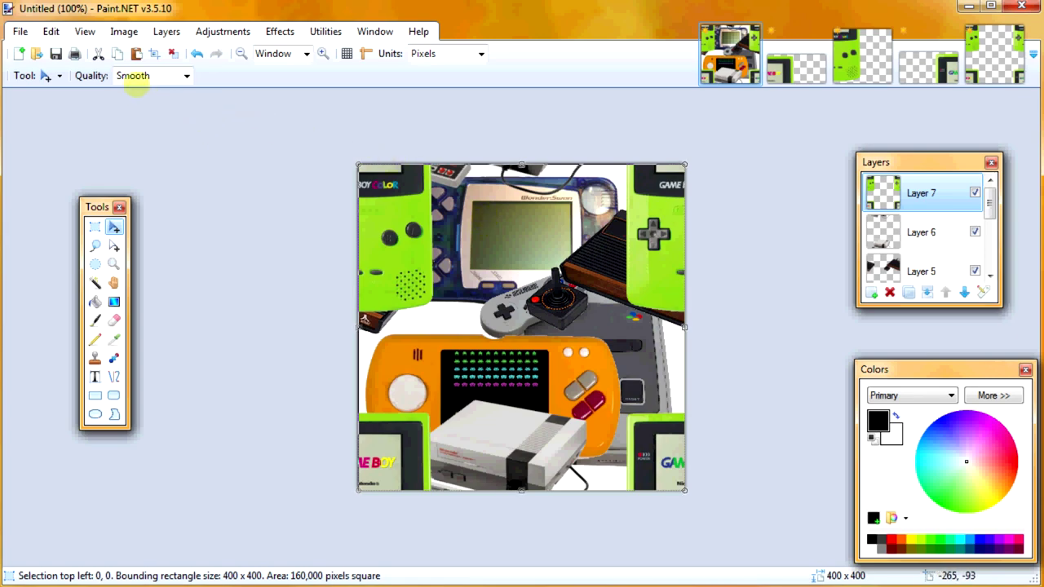
- Save the collage in the Pictures library as a PNG named tile with auto-detected bit depth, flattening the layers
click(20, 31)
click(72, 167)
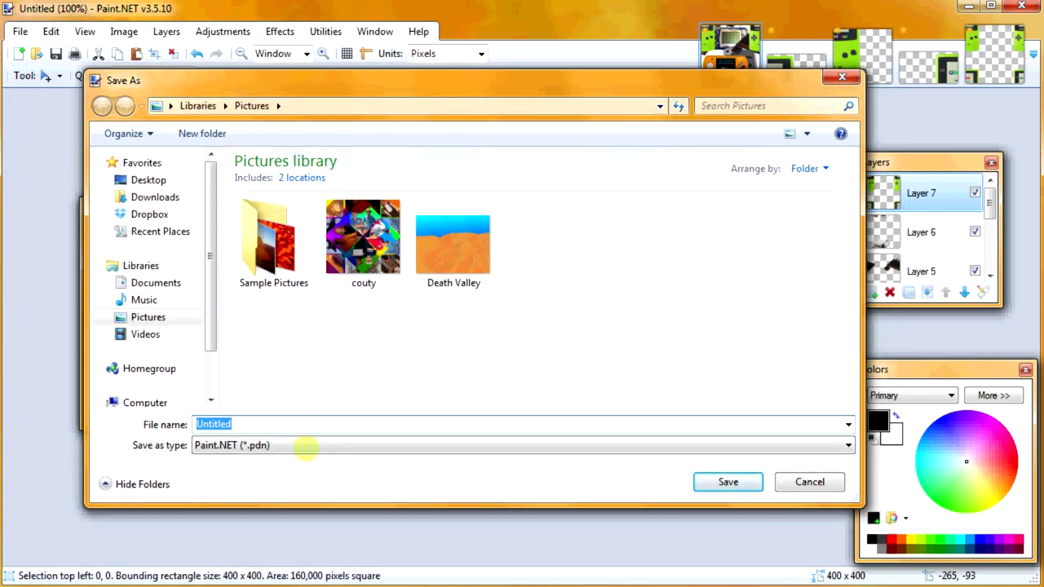
click(305, 445)
click(305, 507)
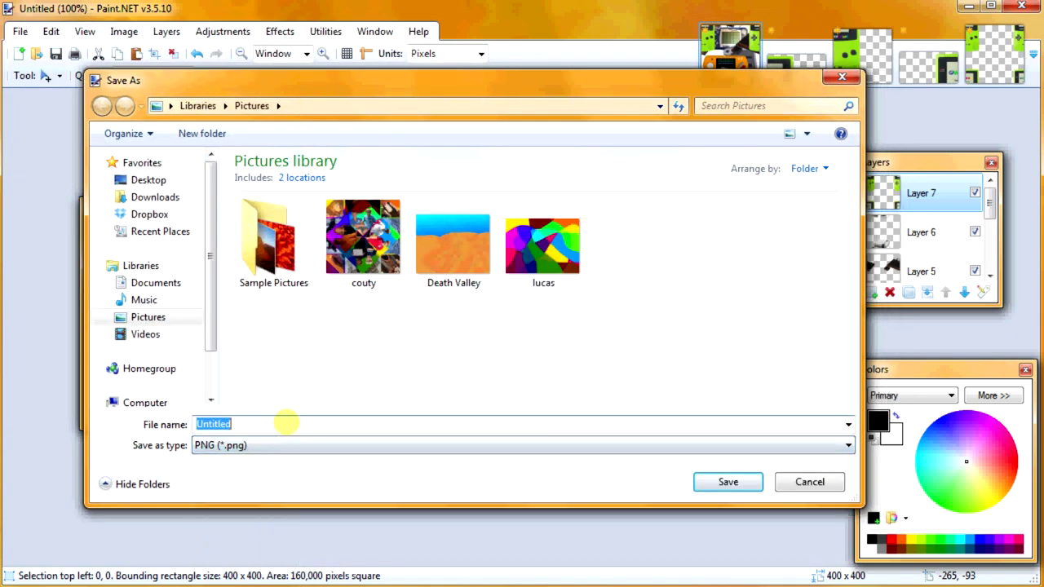
text(lol)
key(Return)
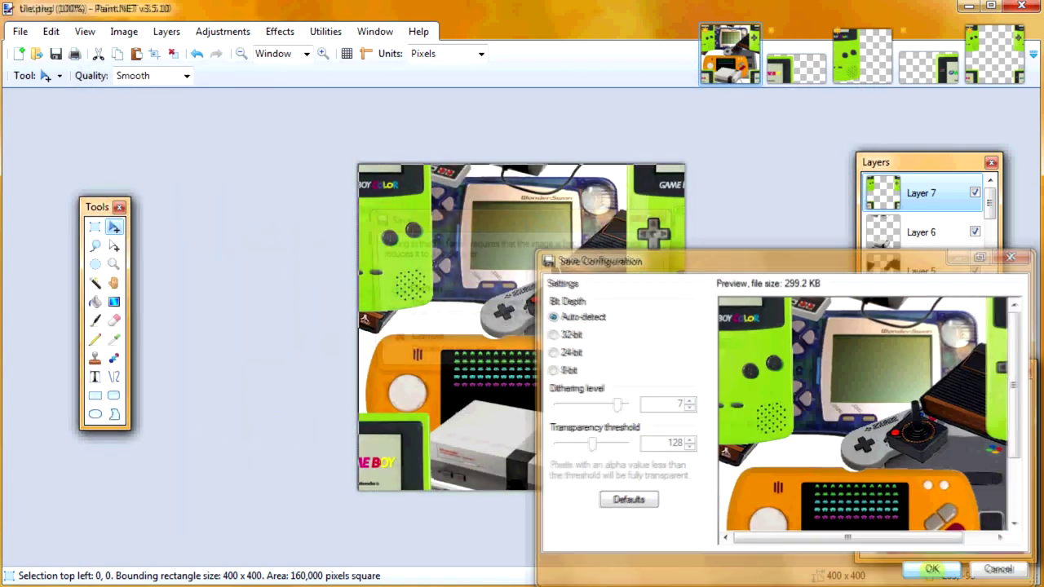
click(933, 570)
click(403, 289)
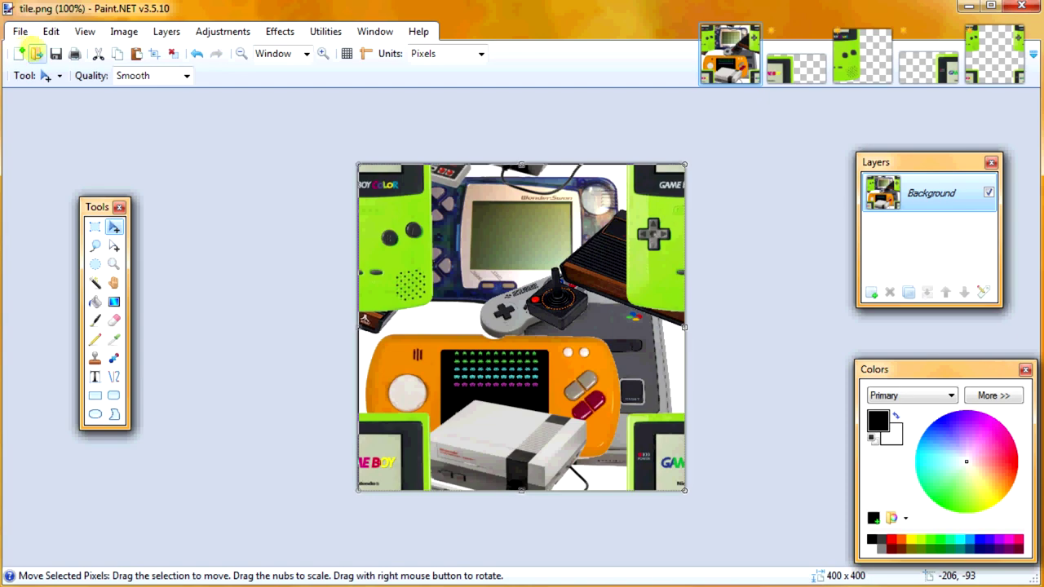
click(35, 53)
right_click(813, 230)
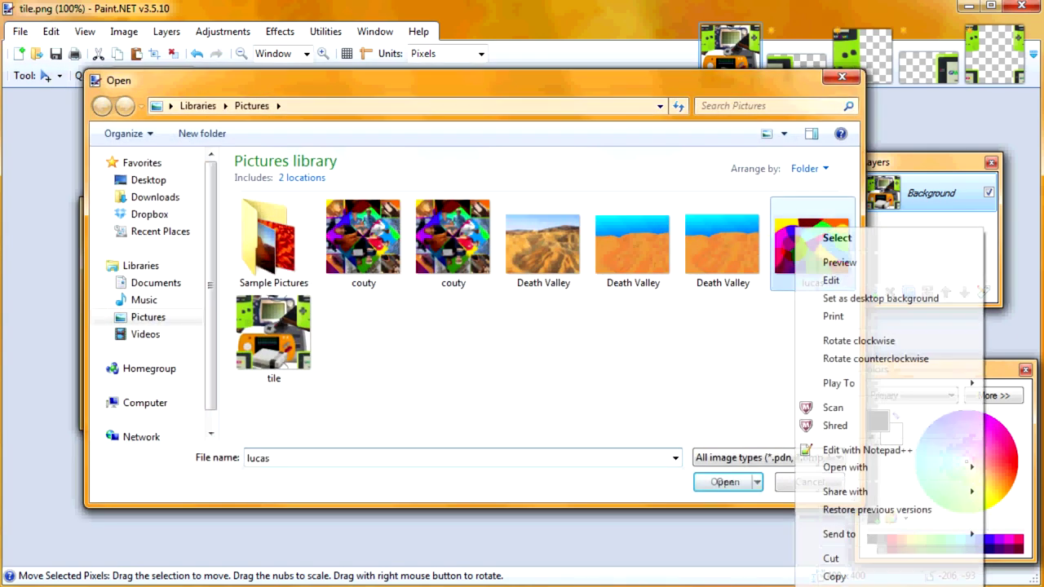
right_click(276, 322)
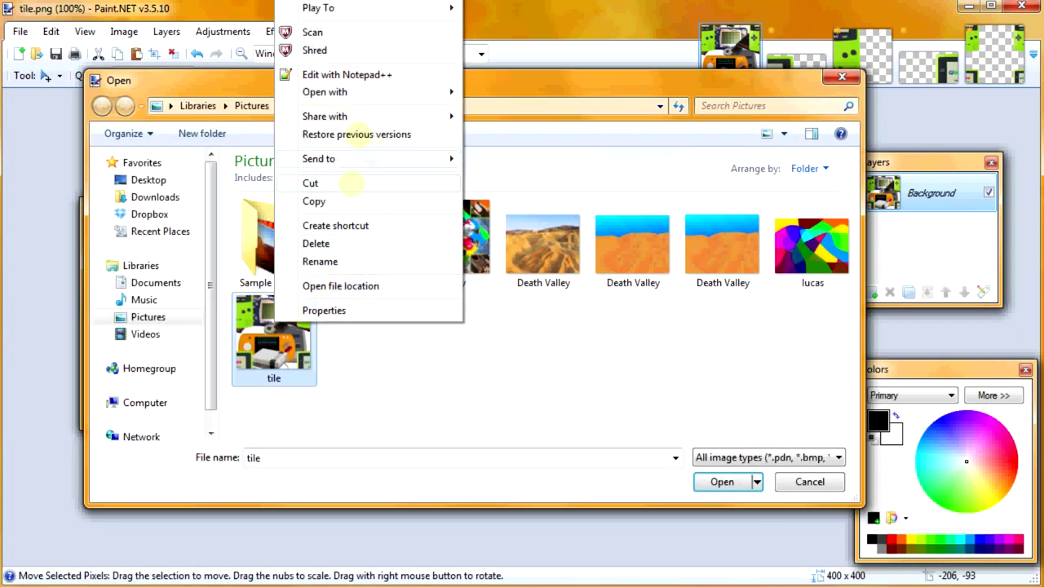
key(Escape)
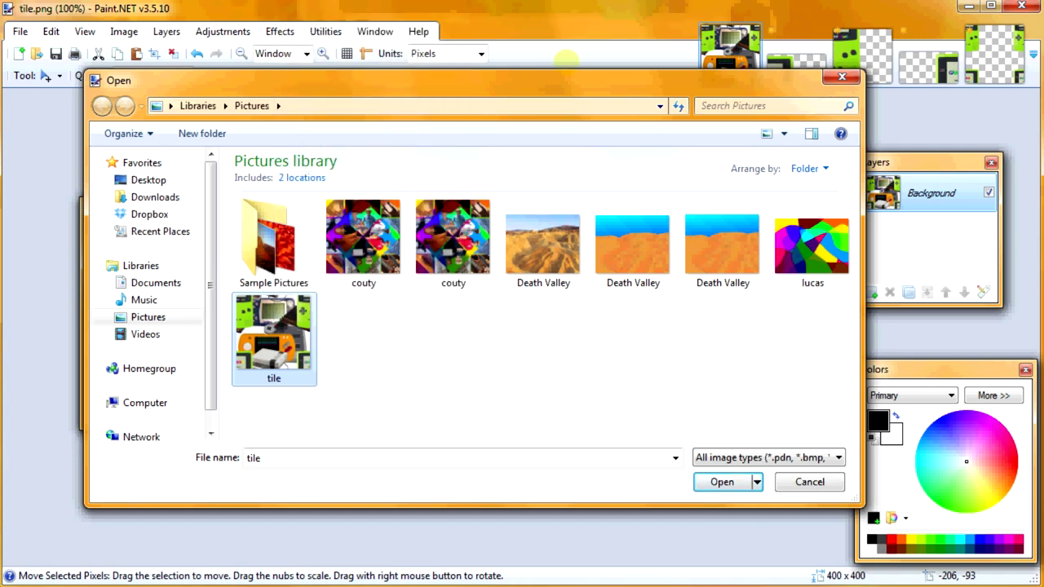
key(Escape)
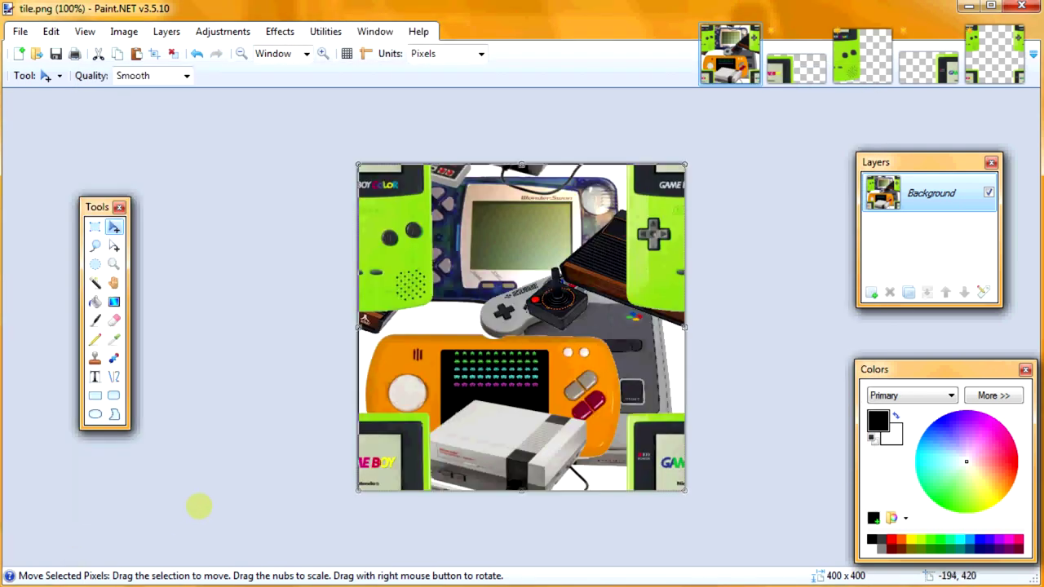